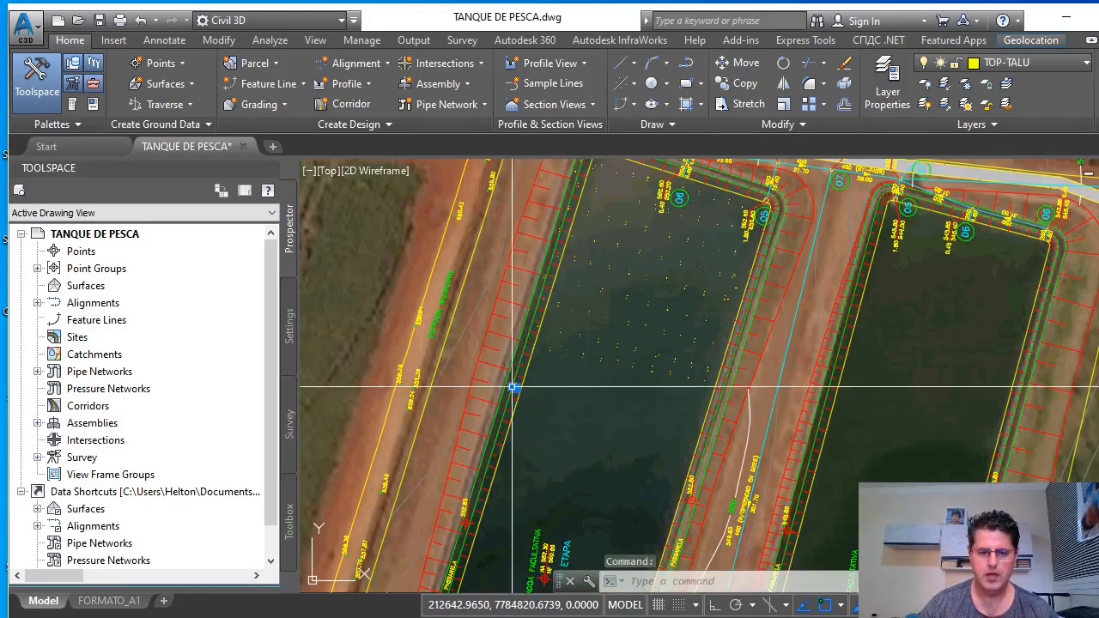
Examine the embankment lines along the western pond's west side, checking how they continue at its south and north ends
scroll(522, 373, up, 2)
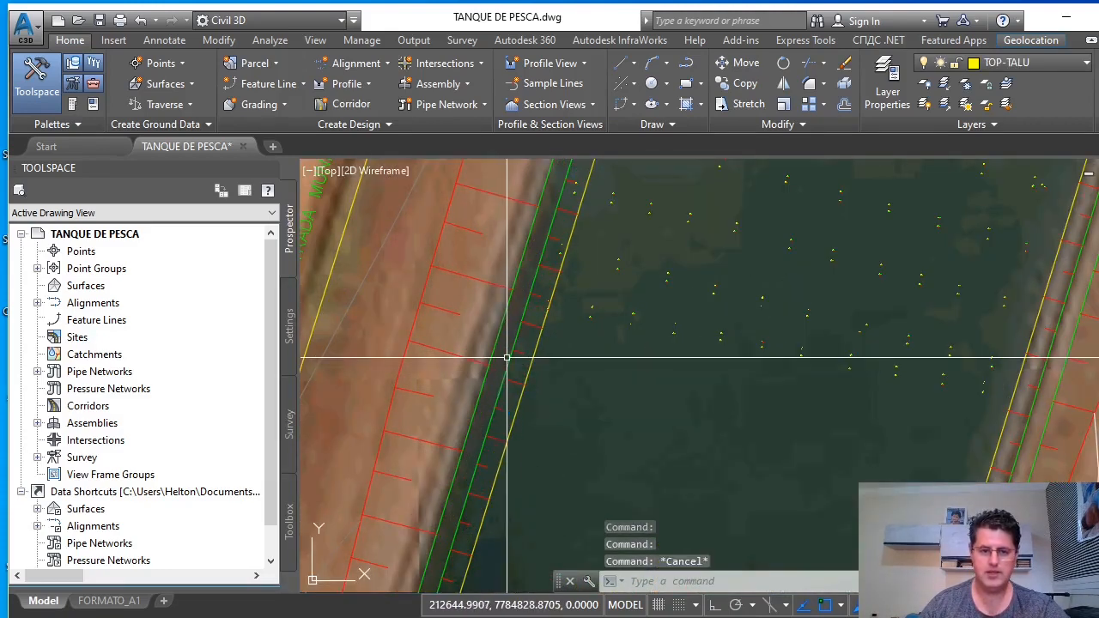
click(511, 346)
click(497, 334)
scroll(516, 376, down, 2)
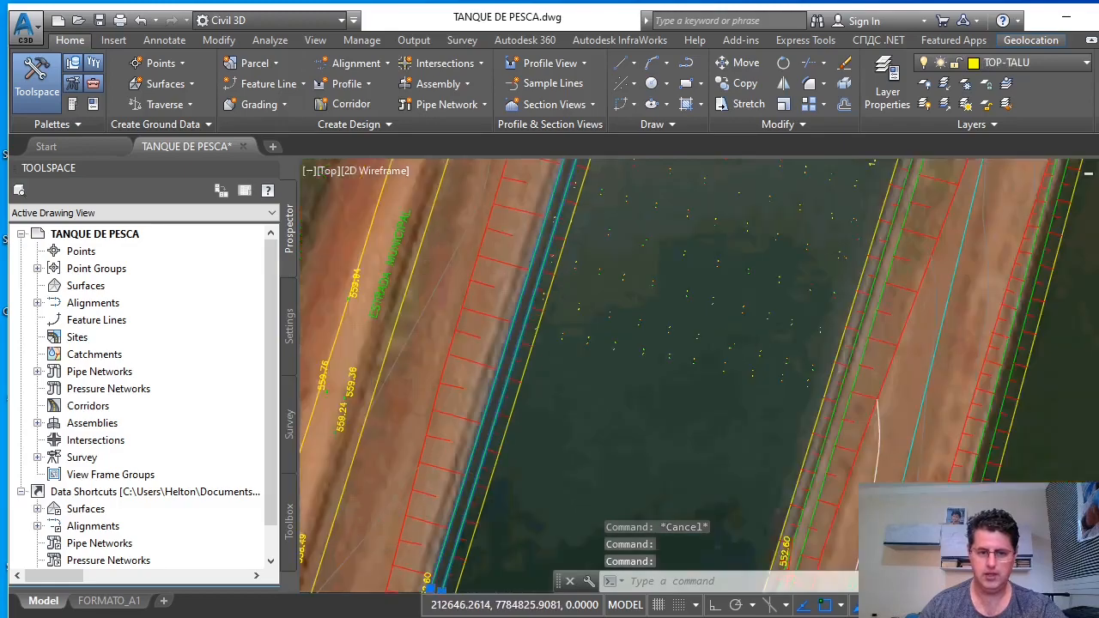
scroll(588, 440, down, 5)
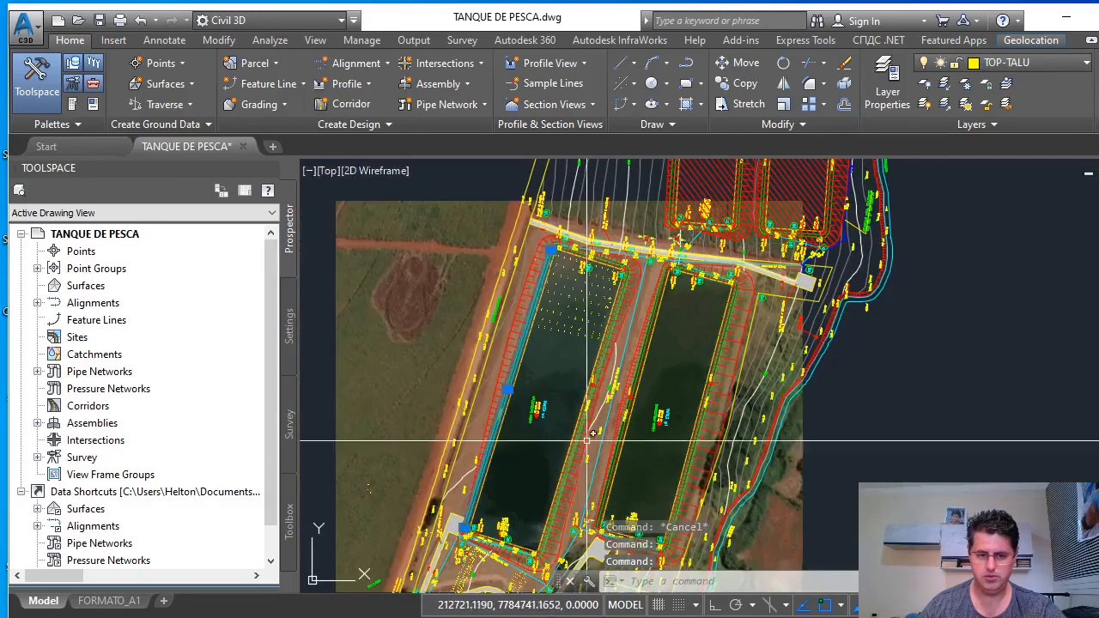
scroll(588, 439, up, 4)
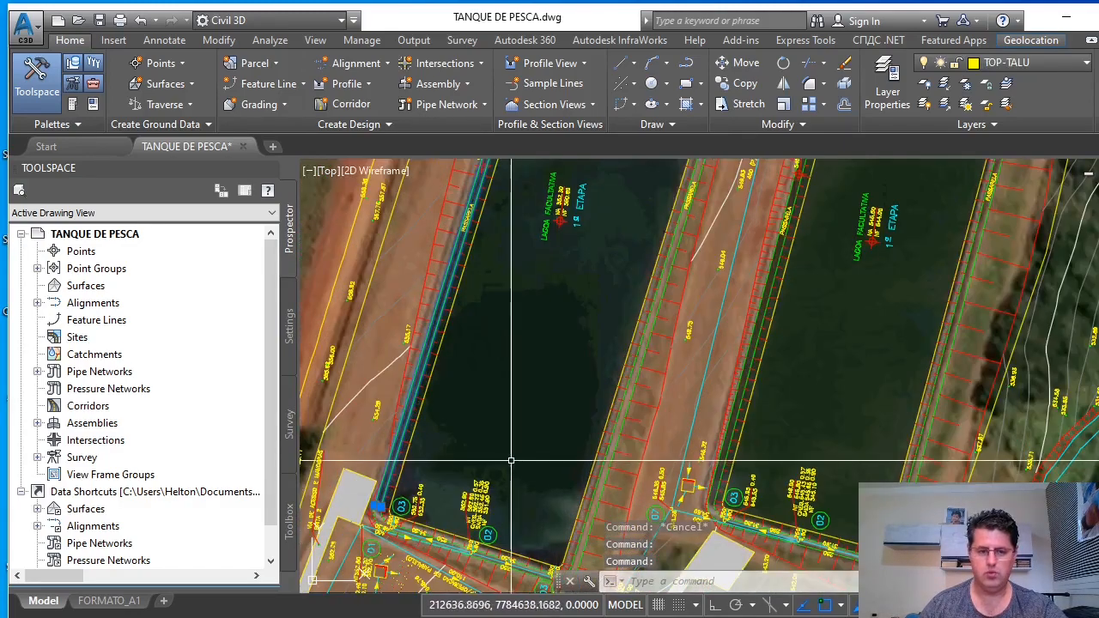
scroll(396, 475, up, 3)
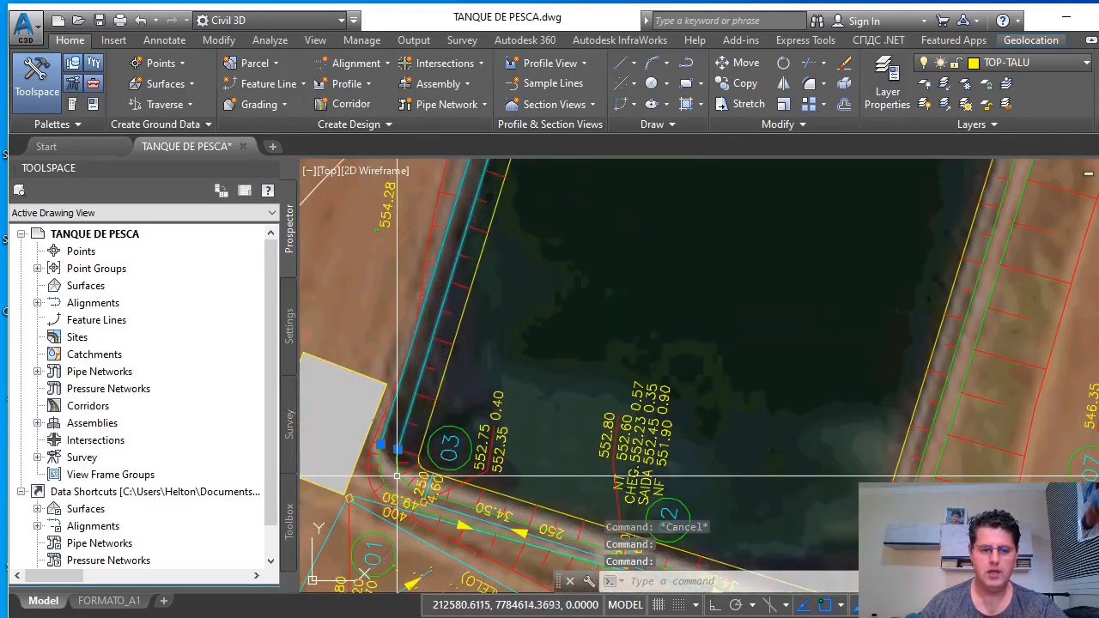
key(Escape)
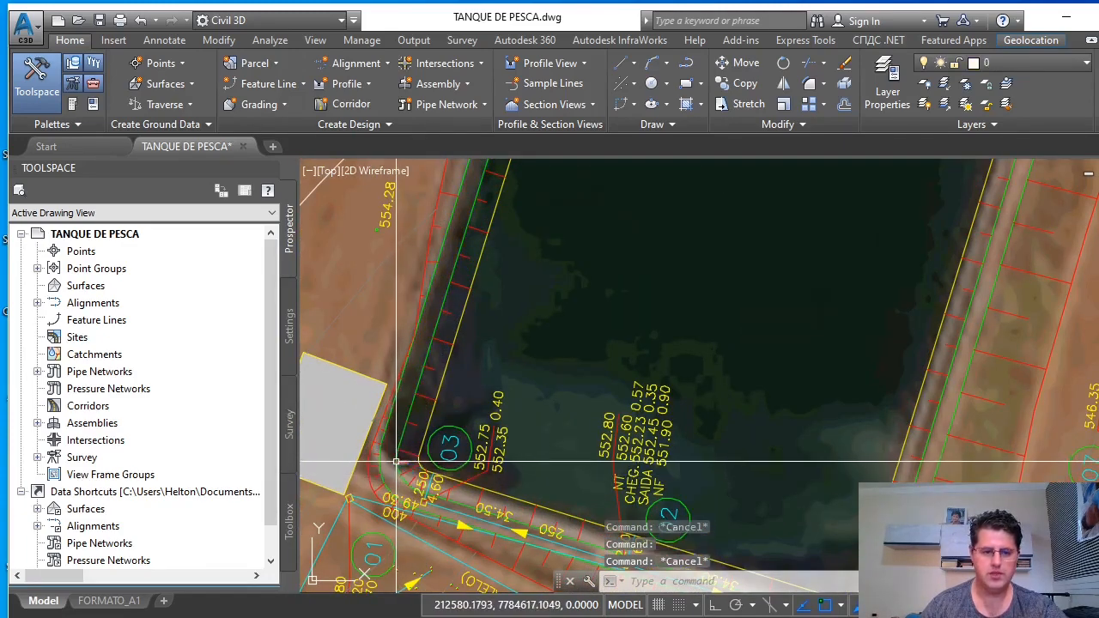
click(399, 448)
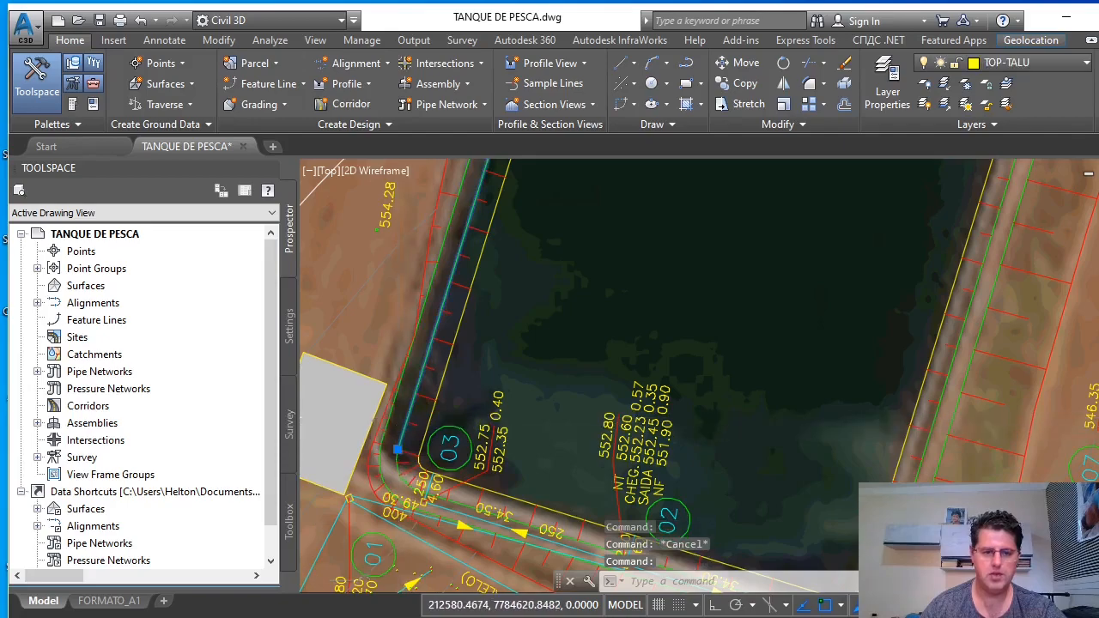
scroll(398, 448, down, 6)
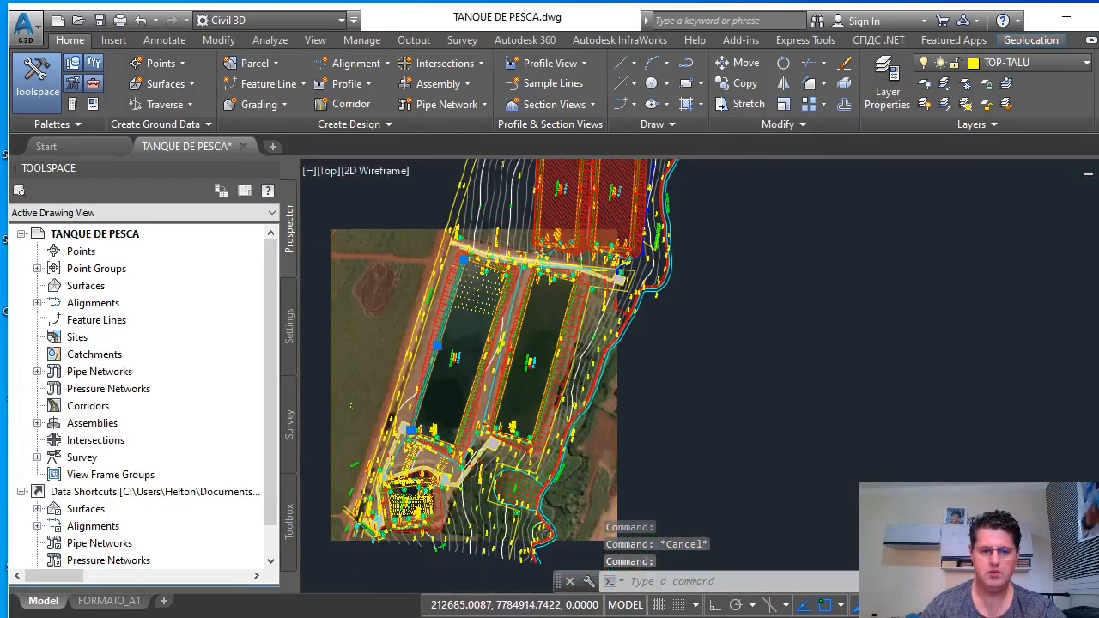
scroll(471, 262, up, 6)
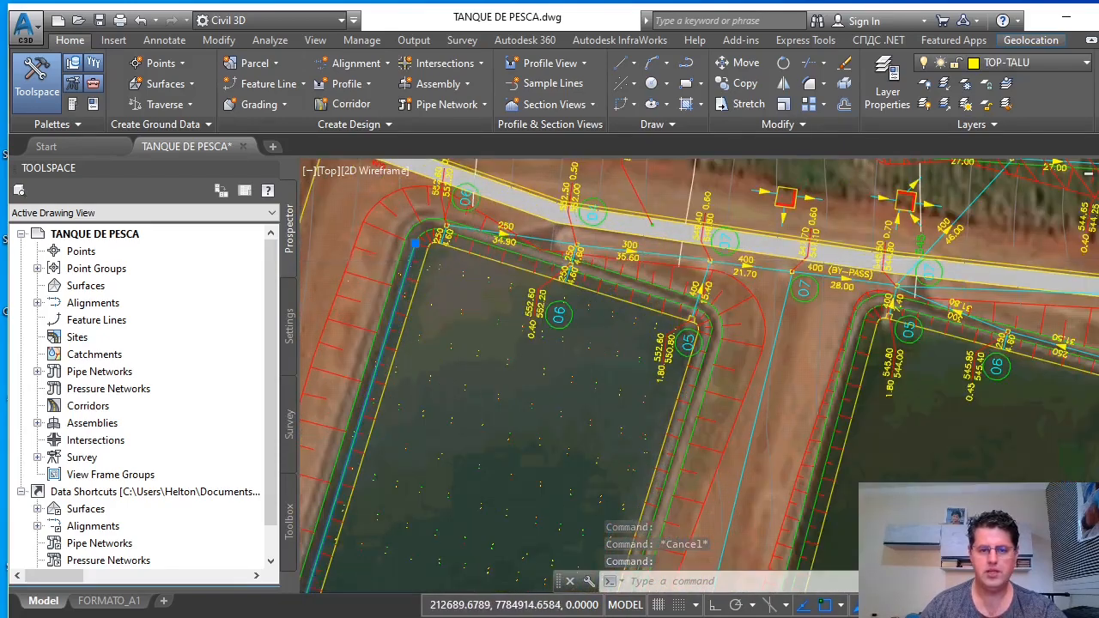
scroll(481, 265, down, 4)
scroll(492, 285, down, 2)
key(Escape)
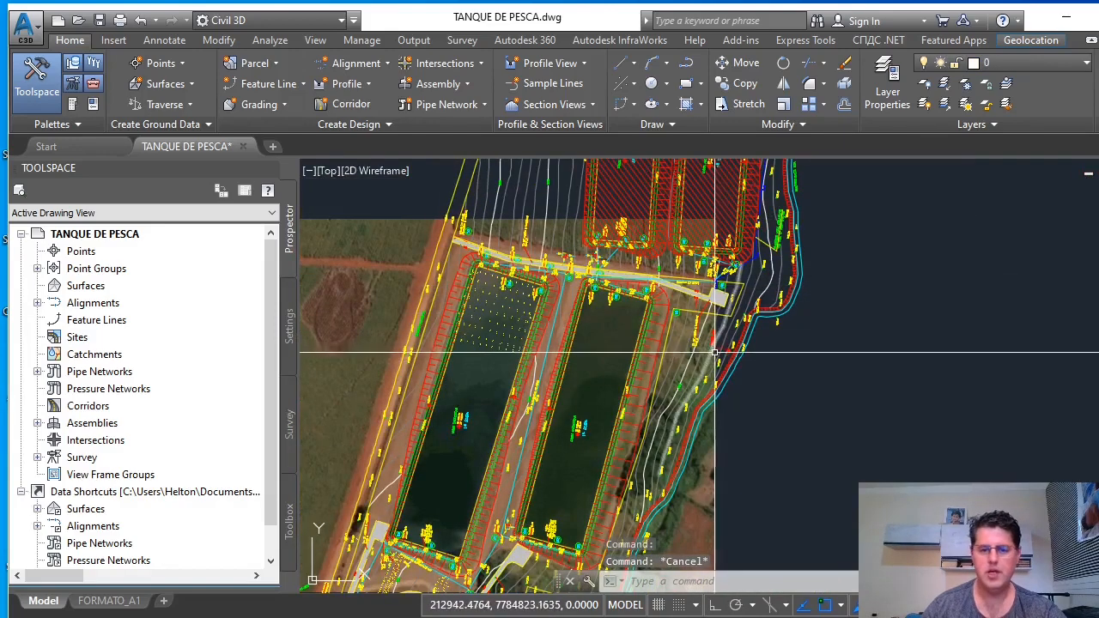
Examine the contours and spot elevations on the terrain east of the ponds, along the stream edge and its bend
scroll(713, 353, up, 5)
scroll(692, 418, down, 2)
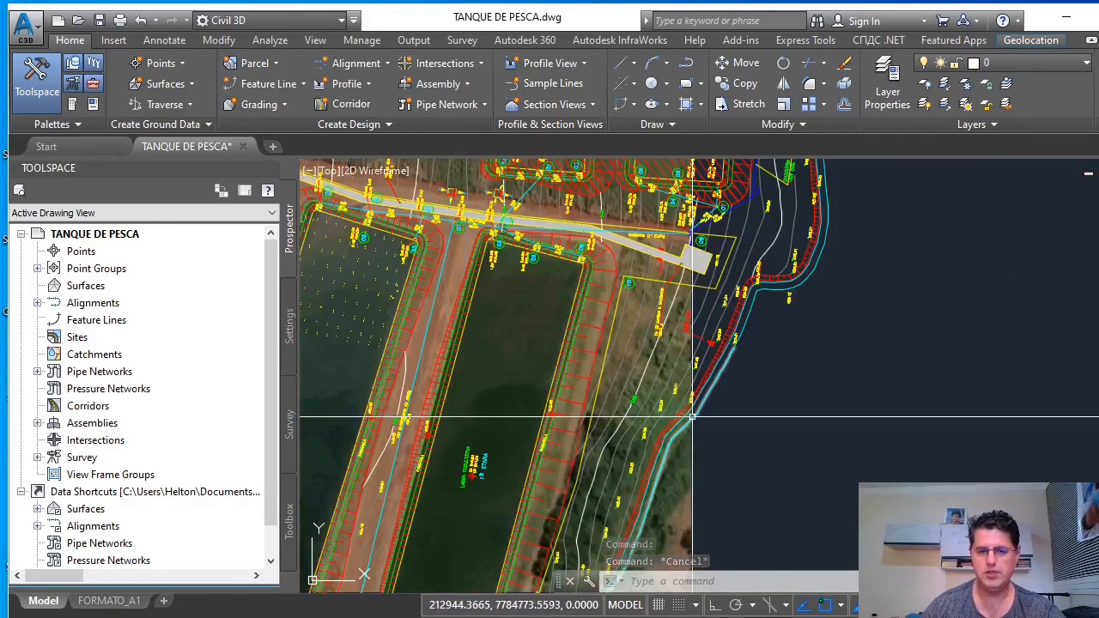
scroll(689, 418, down, 3)
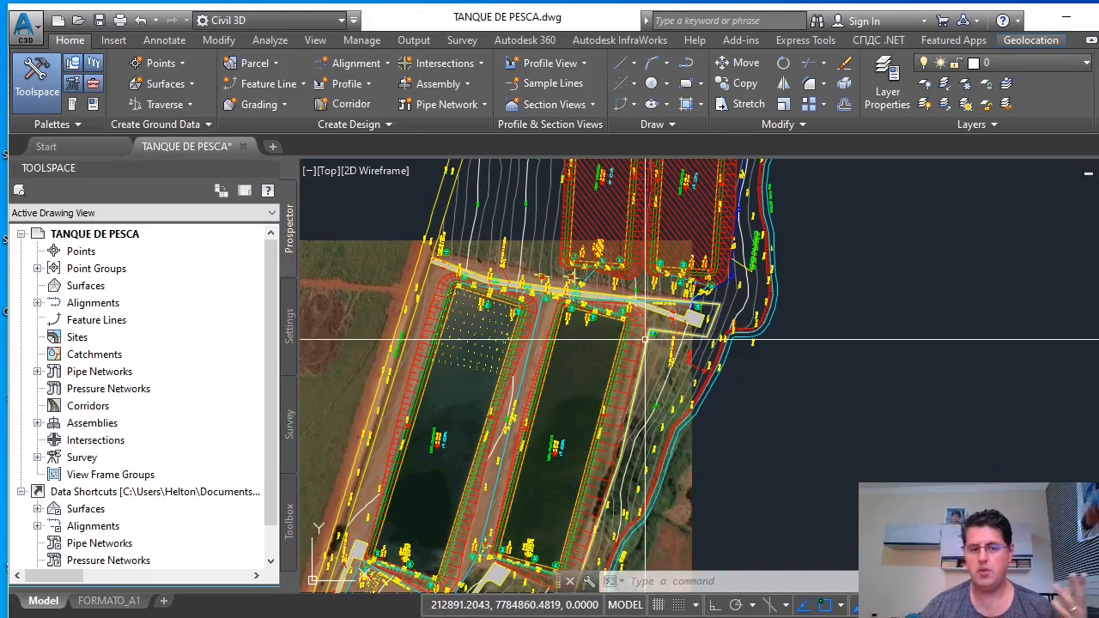
scroll(687, 404, up, 4)
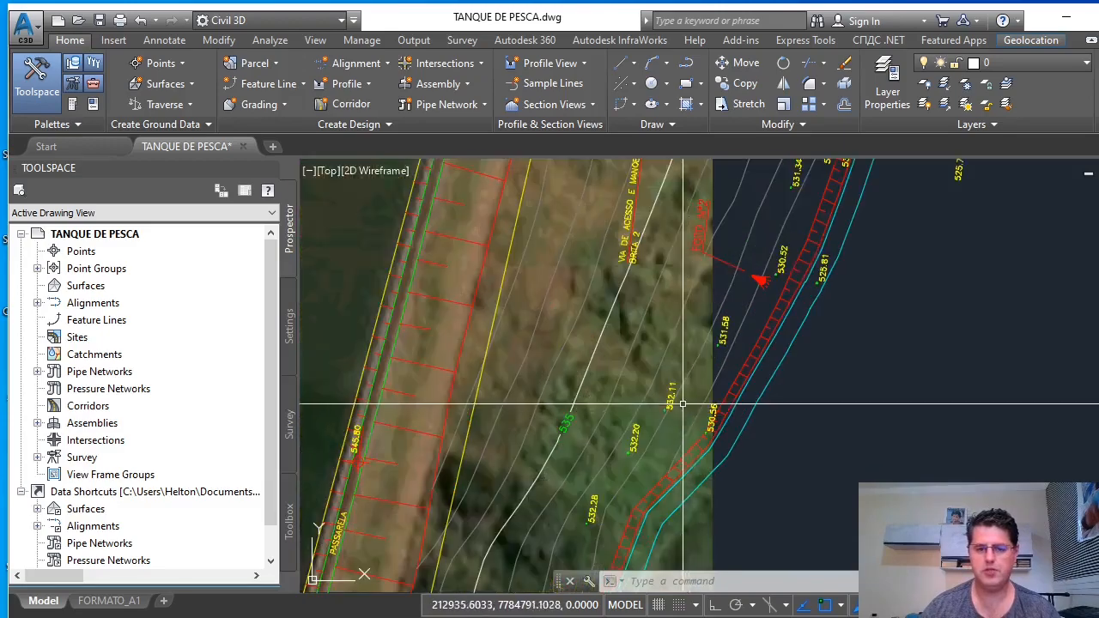
scroll(728, 425, down, 5)
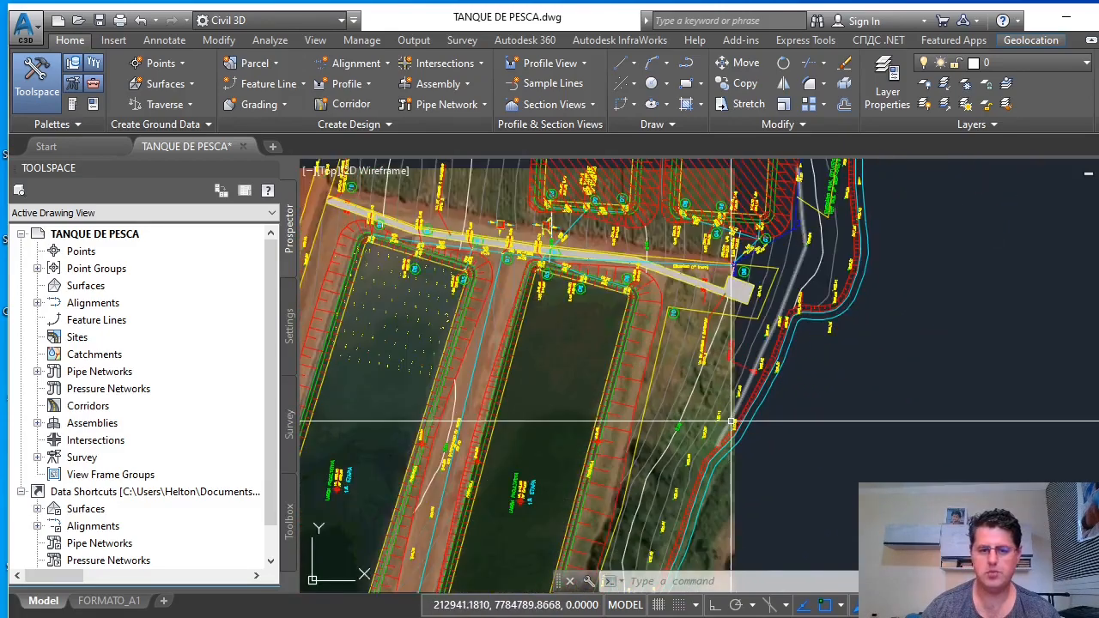
scroll(729, 425, up, 5)
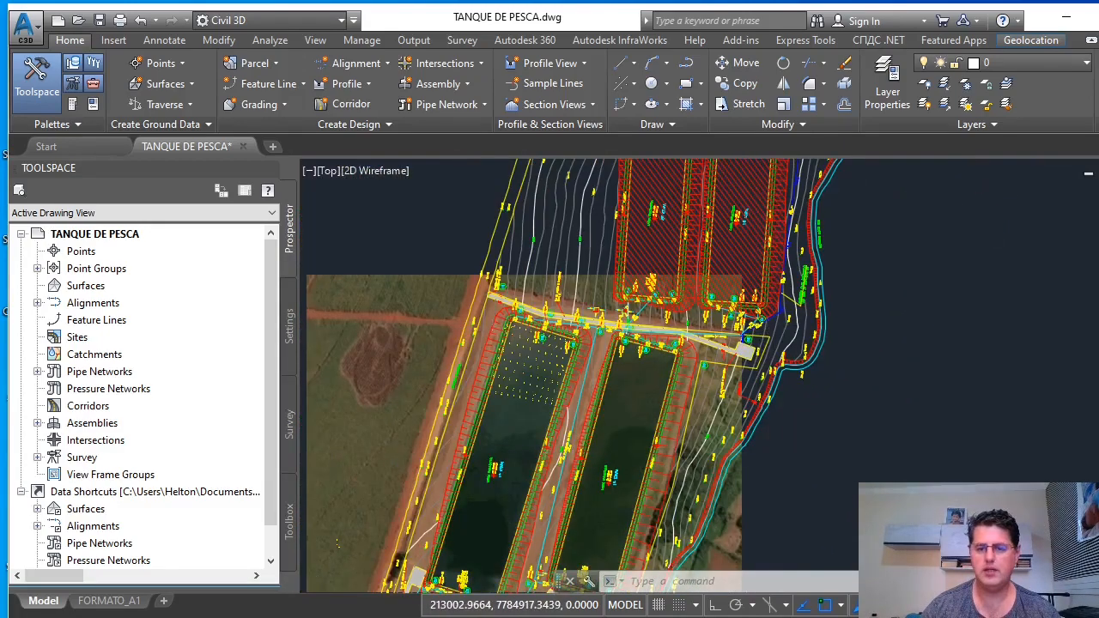
scroll(812, 418, up, 2)
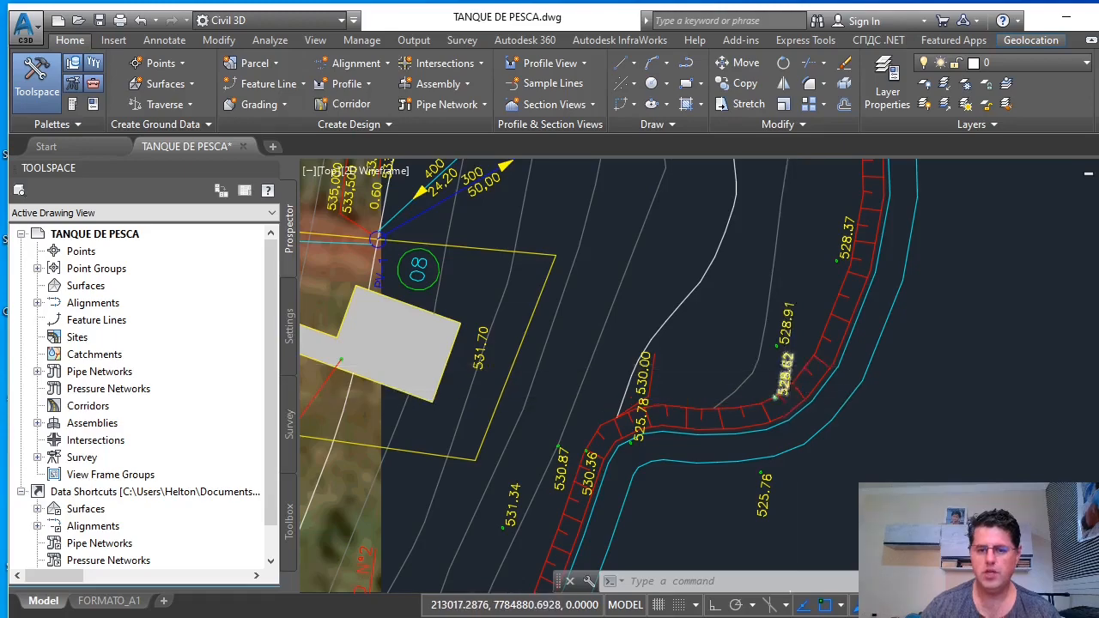
scroll(785, 378, down, 5)
scroll(794, 362, up, 5)
scroll(794, 363, down, 5)
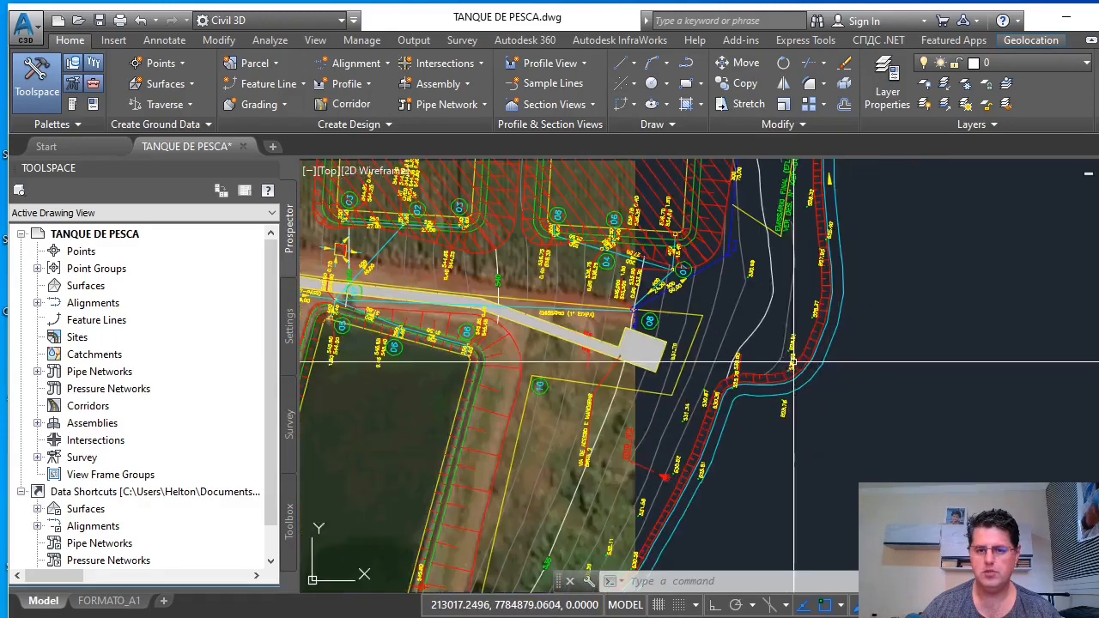
scroll(794, 362, down, 4)
scroll(799, 369, up, 2)
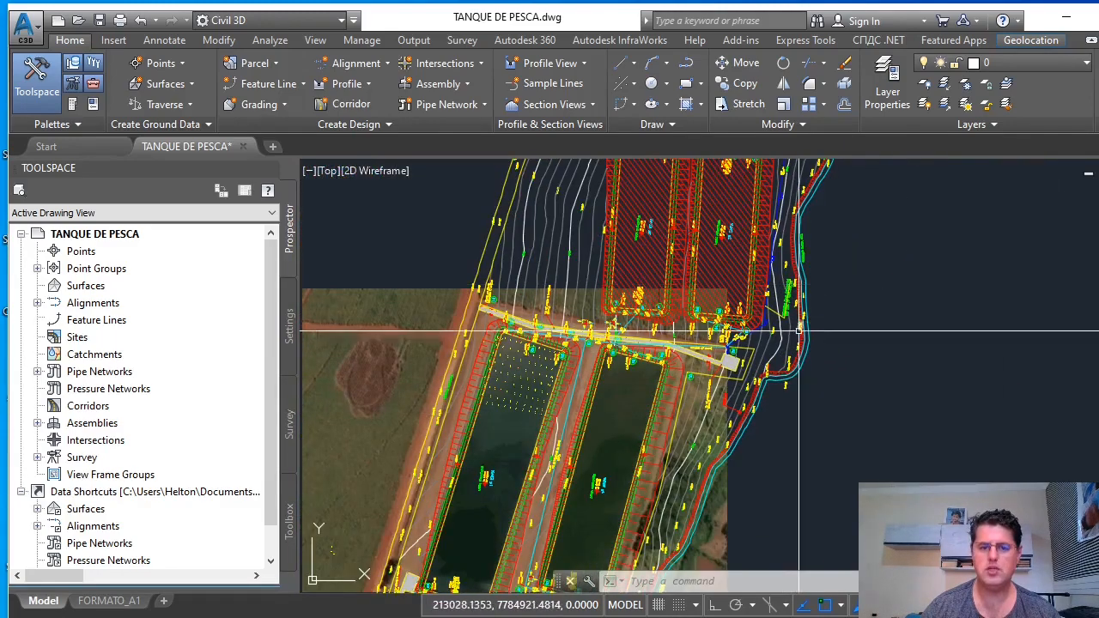
Select the 528.91 spot-elevation block near the stream bend and inspect its properties, including its Z position
scroll(810, 379, up, 6)
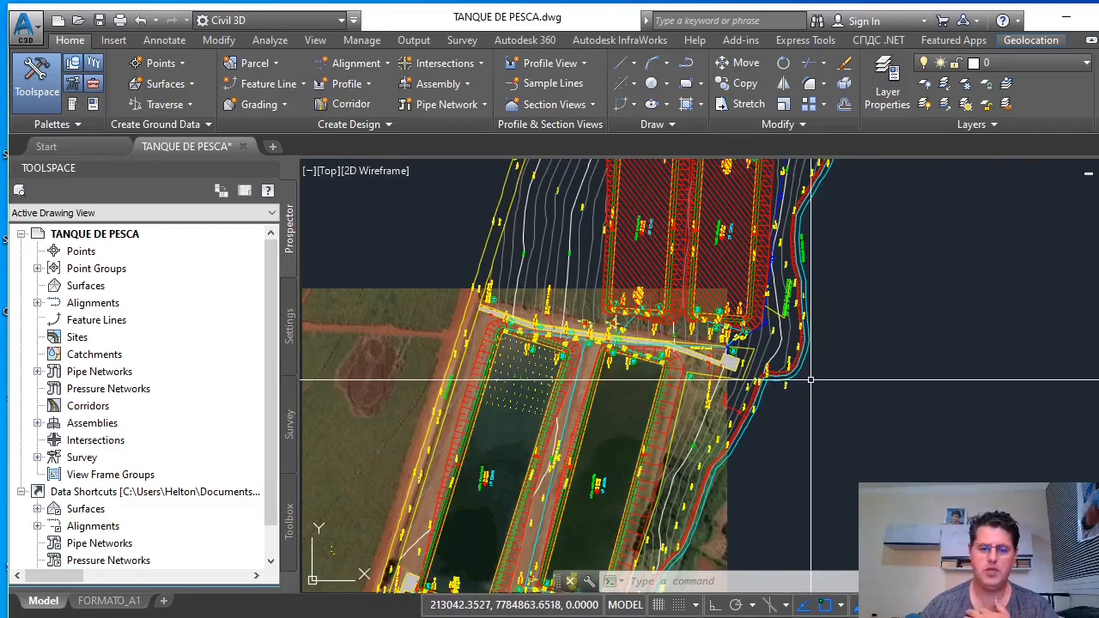
click(698, 303)
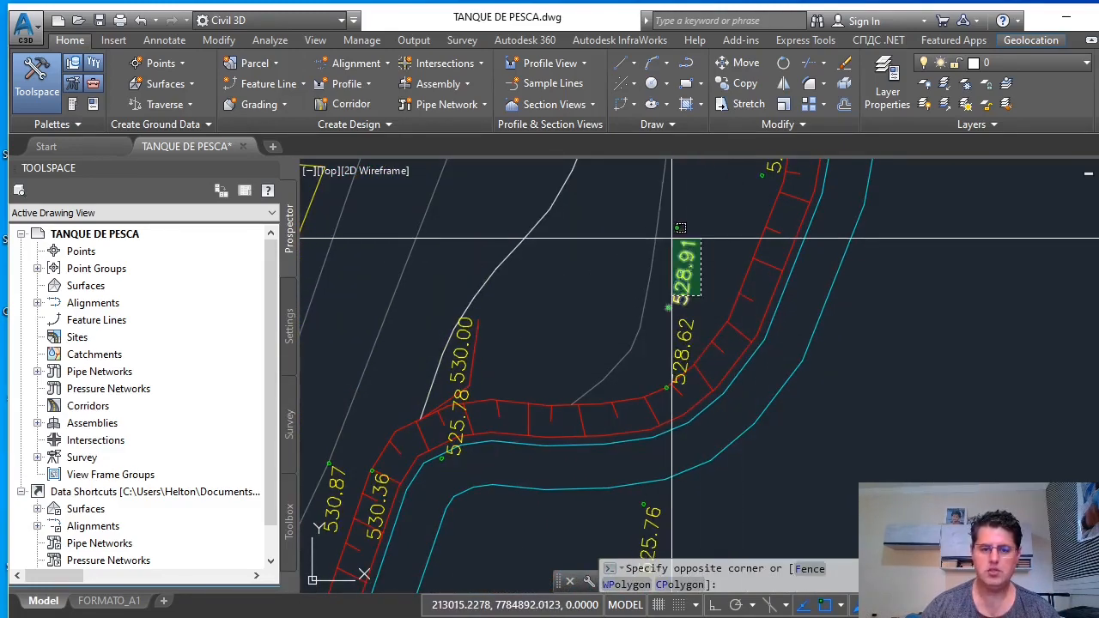
click(668, 243)
right_click(702, 266)
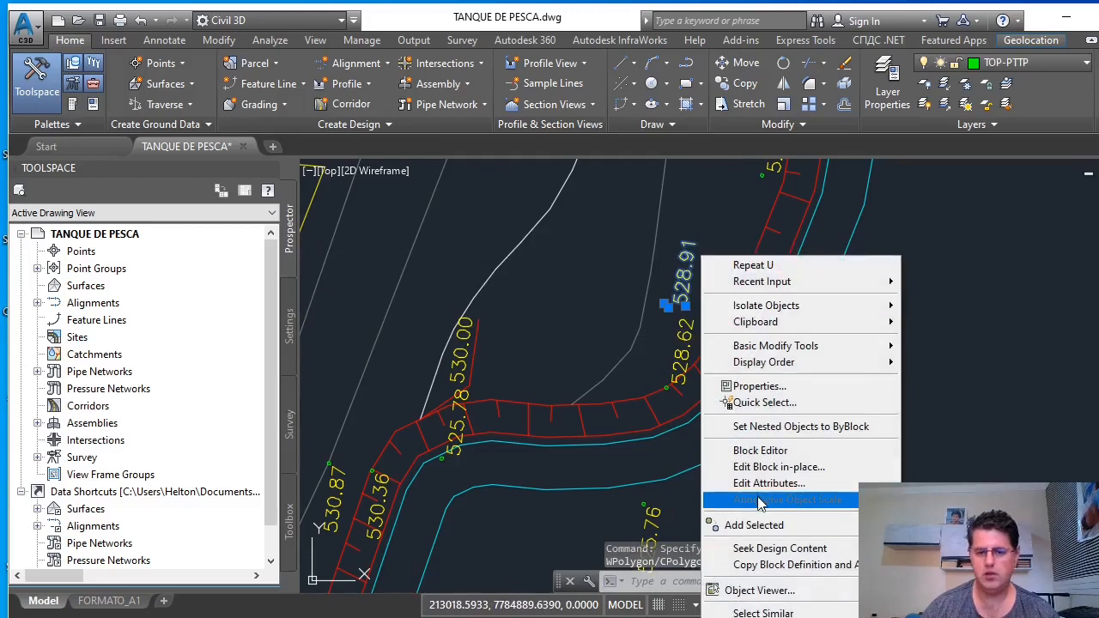
click(741, 388)
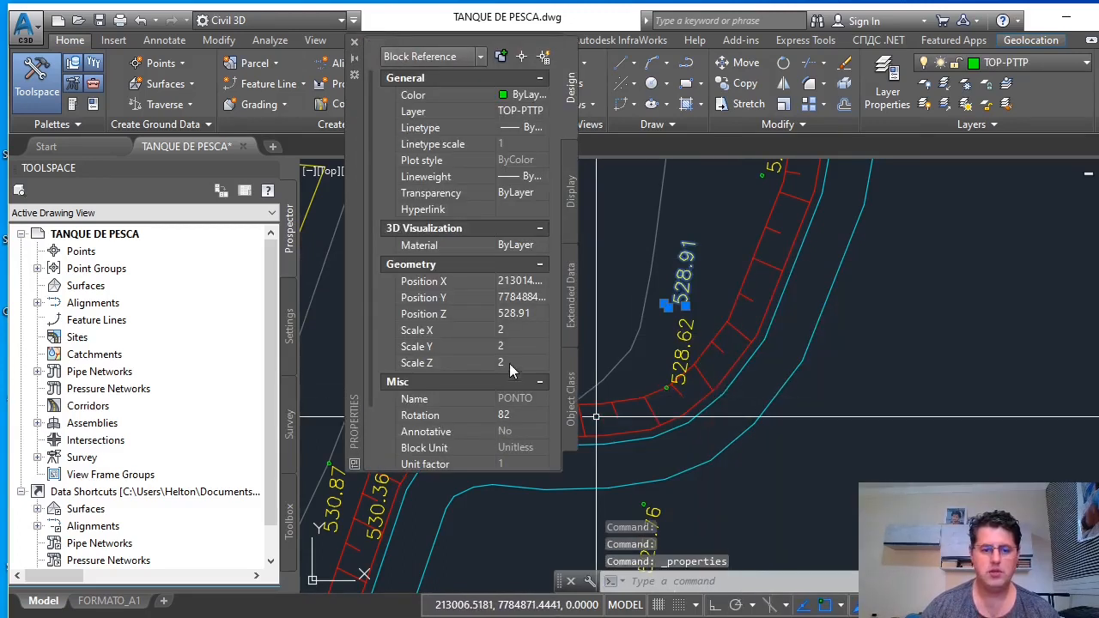
click(355, 42)
Select all spot-elevation blocks similar to the selected one and isolate their layer, TOP-PTTP, with LAYISO
right_click(697, 555)
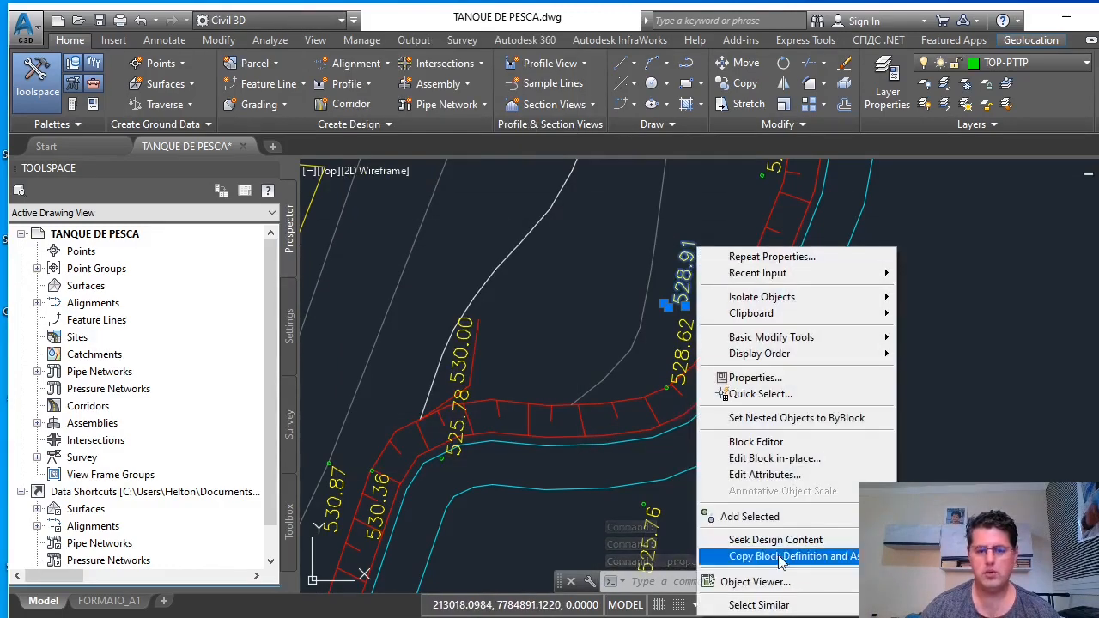
click(759, 605)
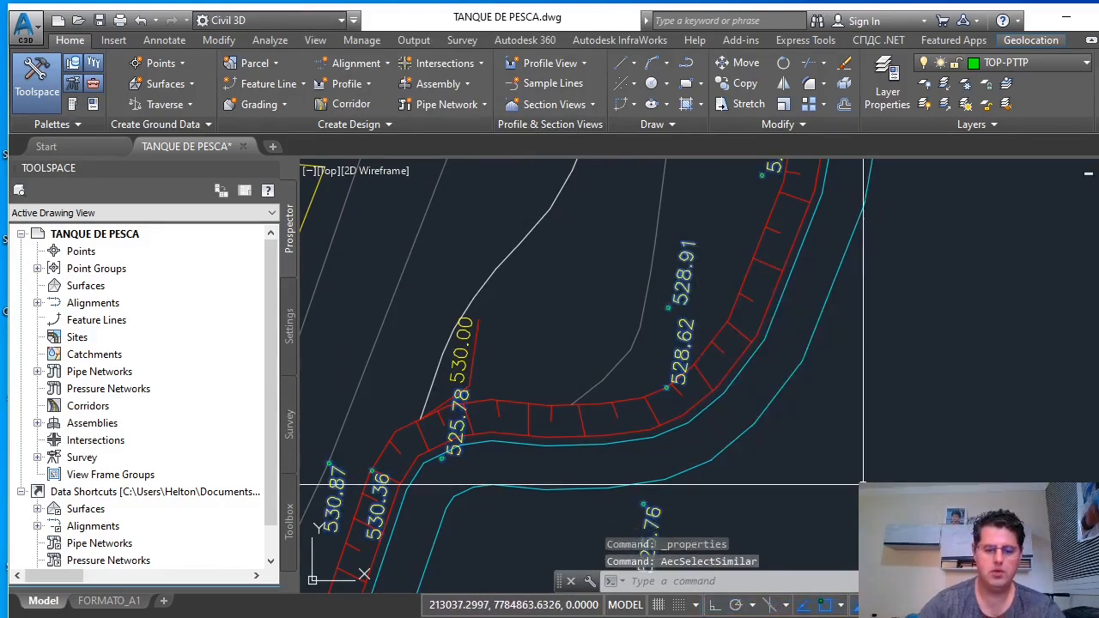
text(LAYISO)
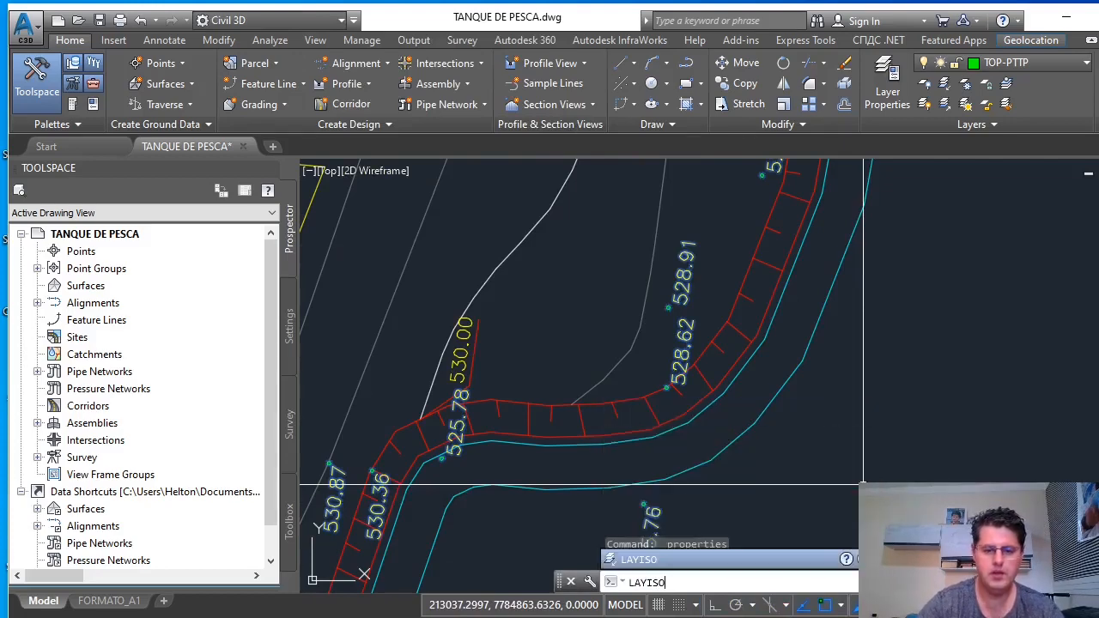
key(Return)
scroll(814, 456, down, 10)
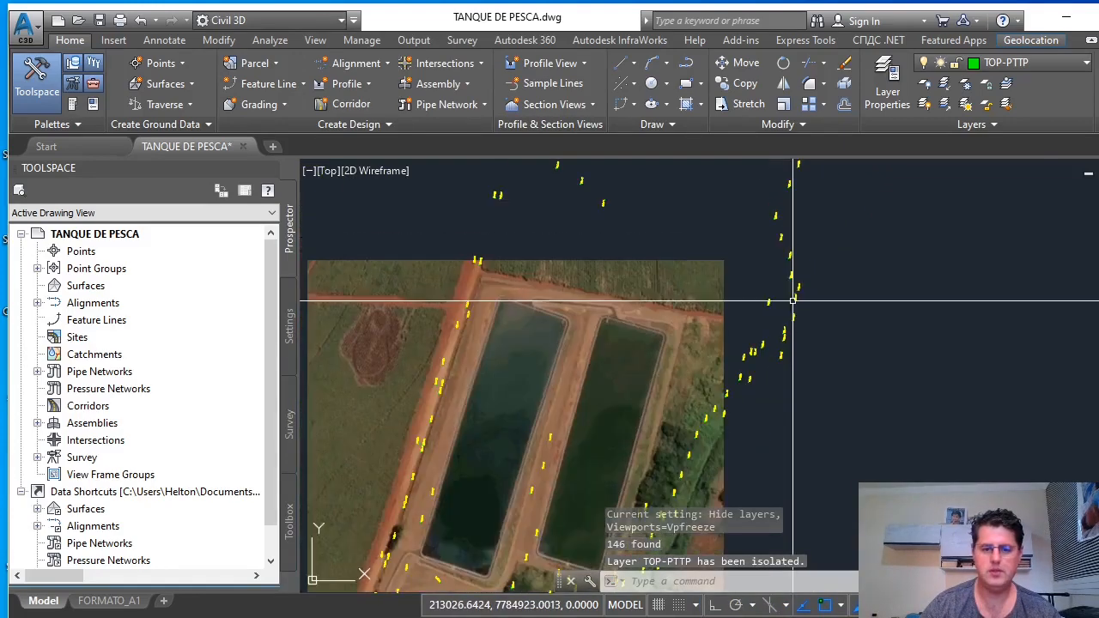
Create a new TIN surface named PRIMITIVO in the drawing
right_click(83, 287)
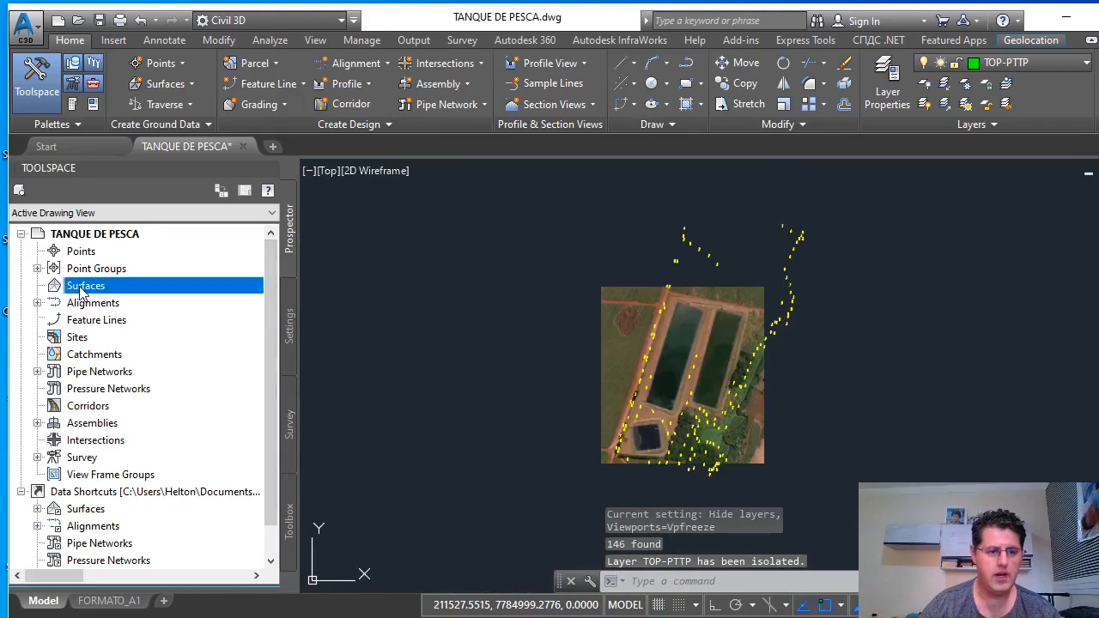
click(151, 297)
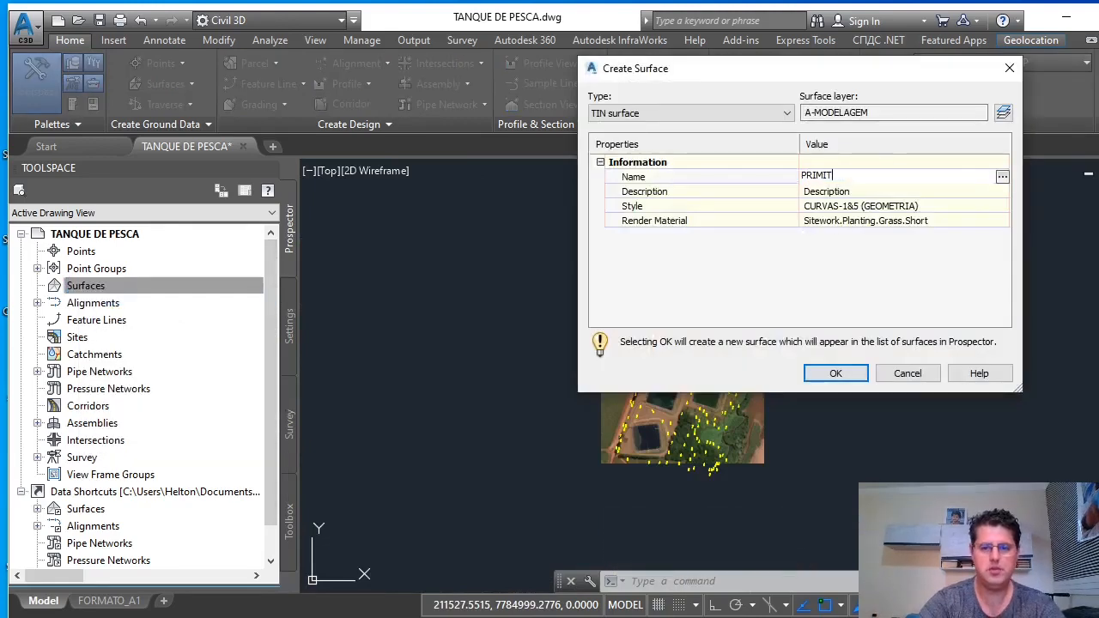
click(836, 375)
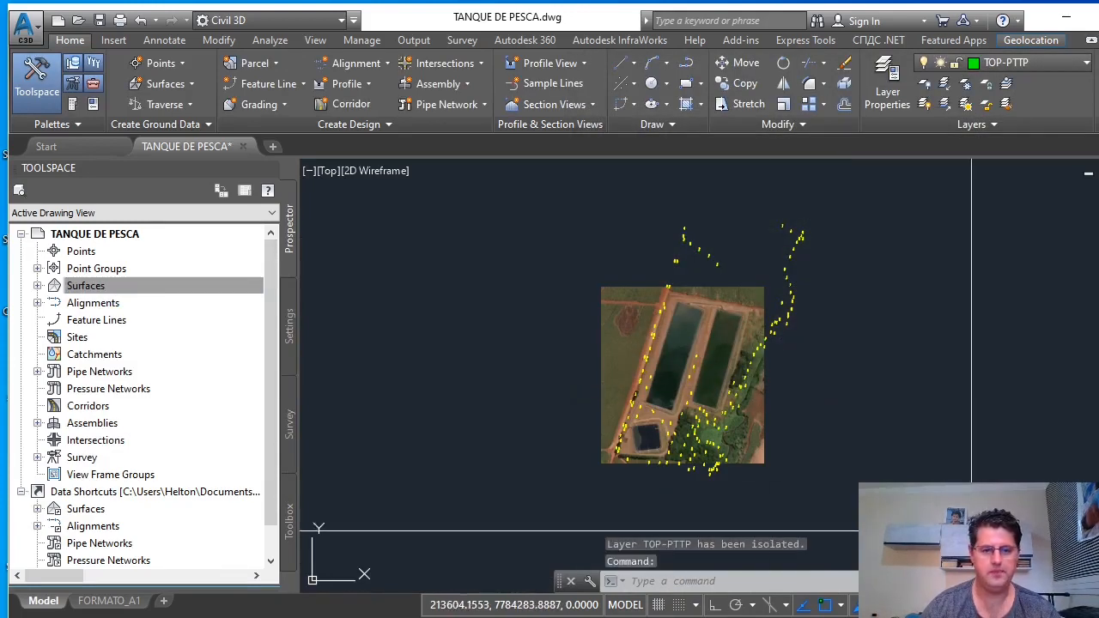
Add all the isolated spot-elevation blocks to PRIMITIVO's definition as Blocks drawing objects, and turn all layers back on with LAYON
click(91, 288)
click(38, 285)
click(55, 303)
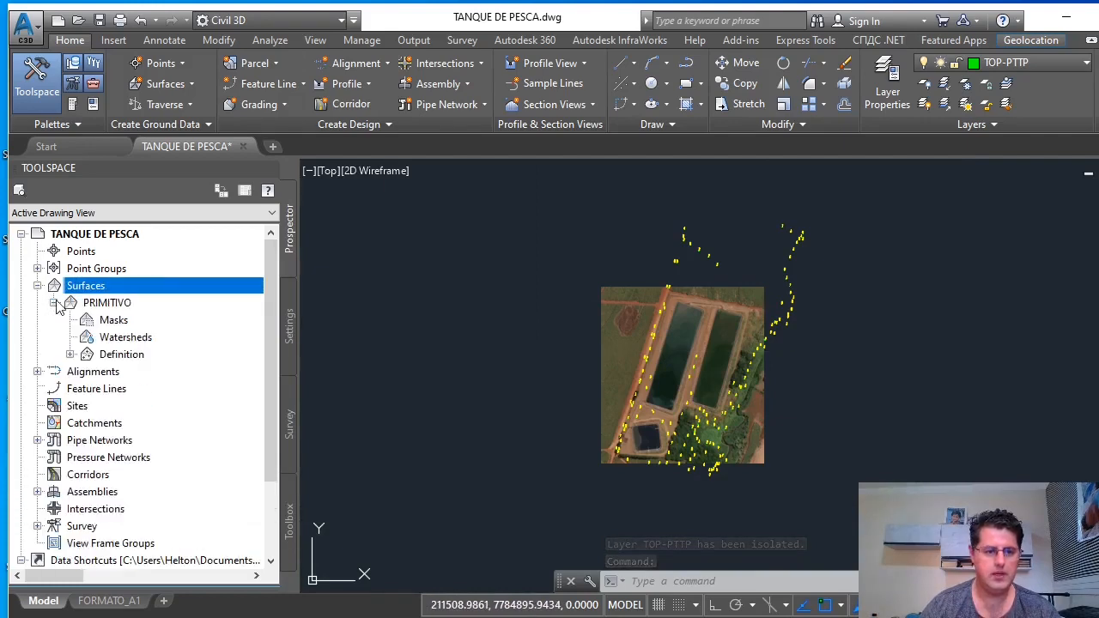
click(70, 355)
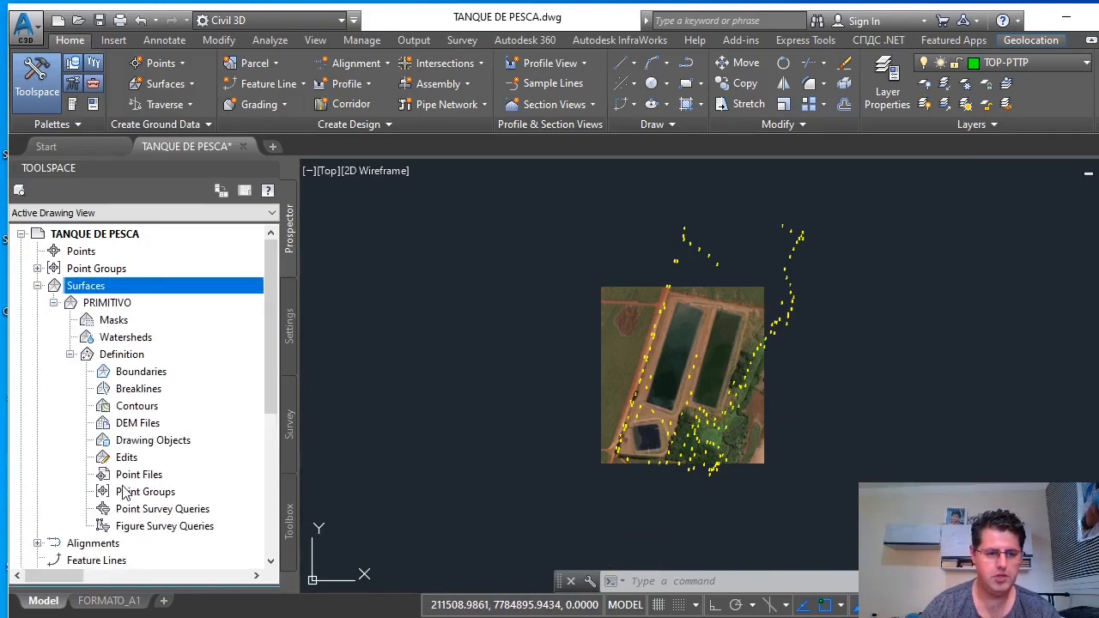
click(134, 443)
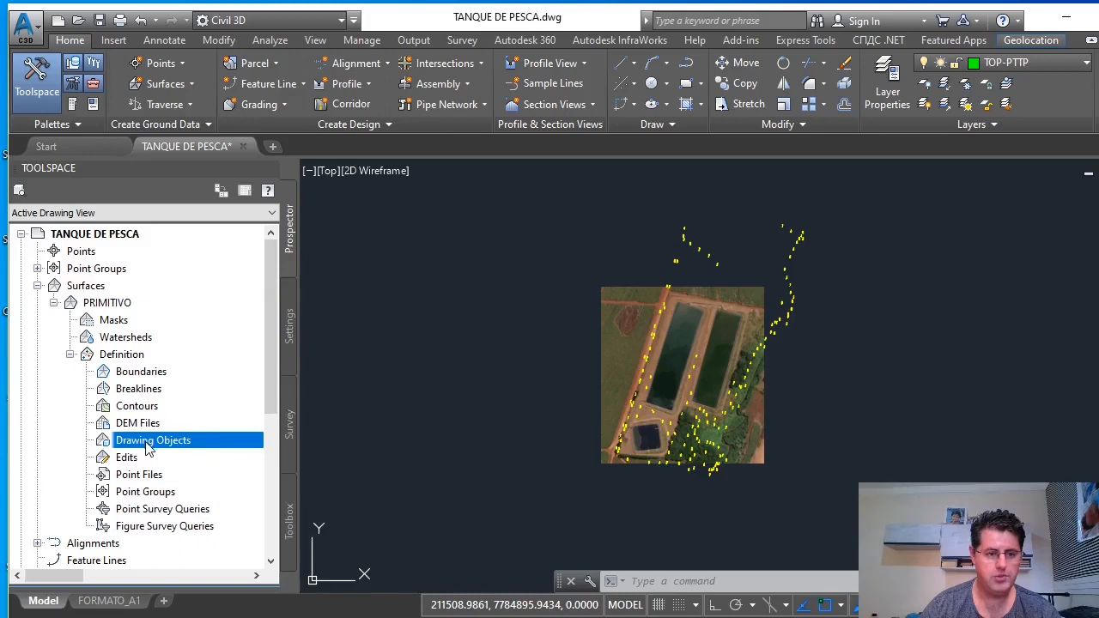
click(212, 451)
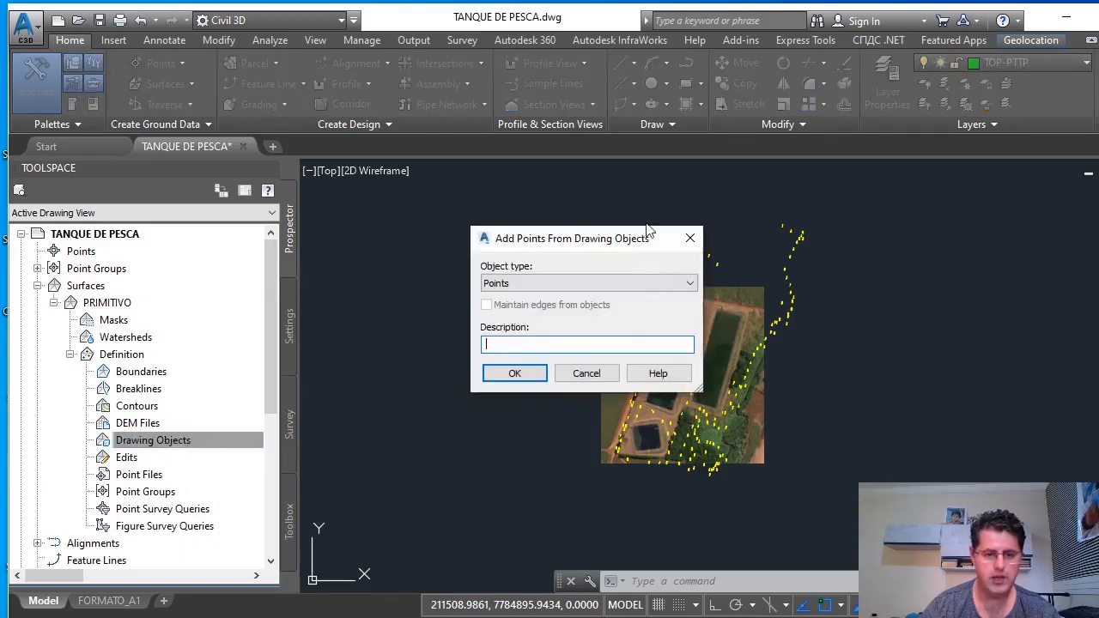
click(518, 283)
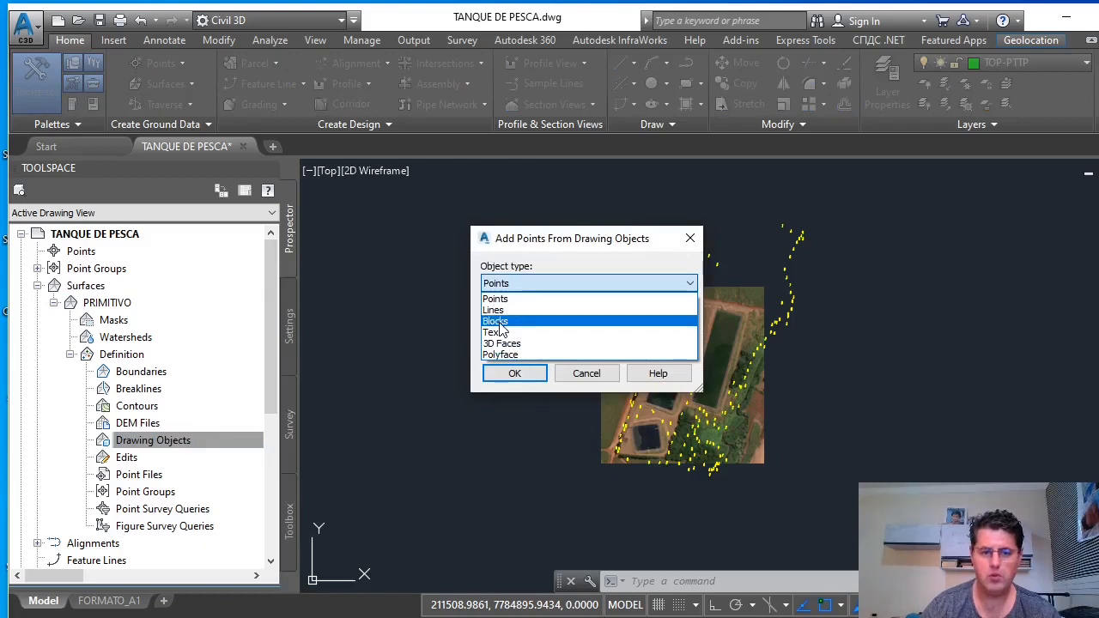
click(496, 321)
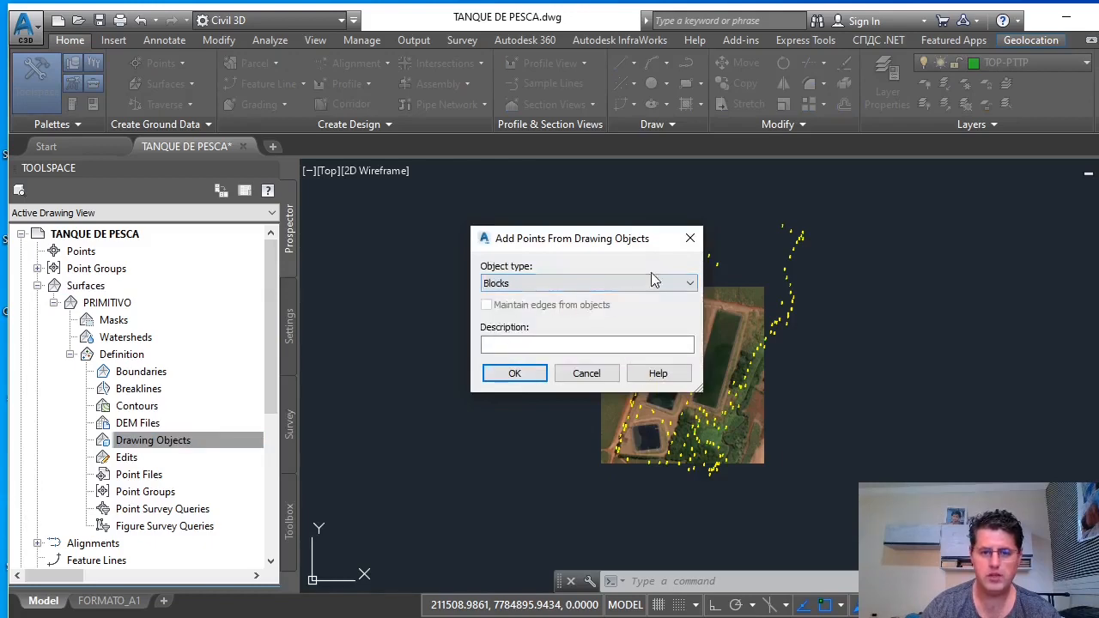
click(514, 373)
click(529, 169)
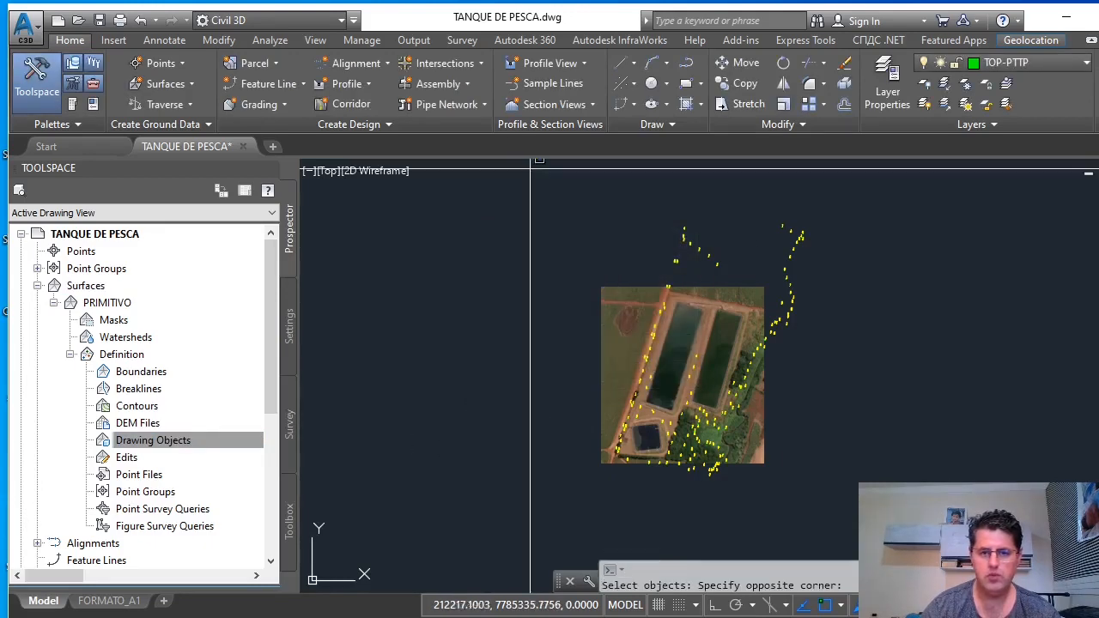
click(885, 505)
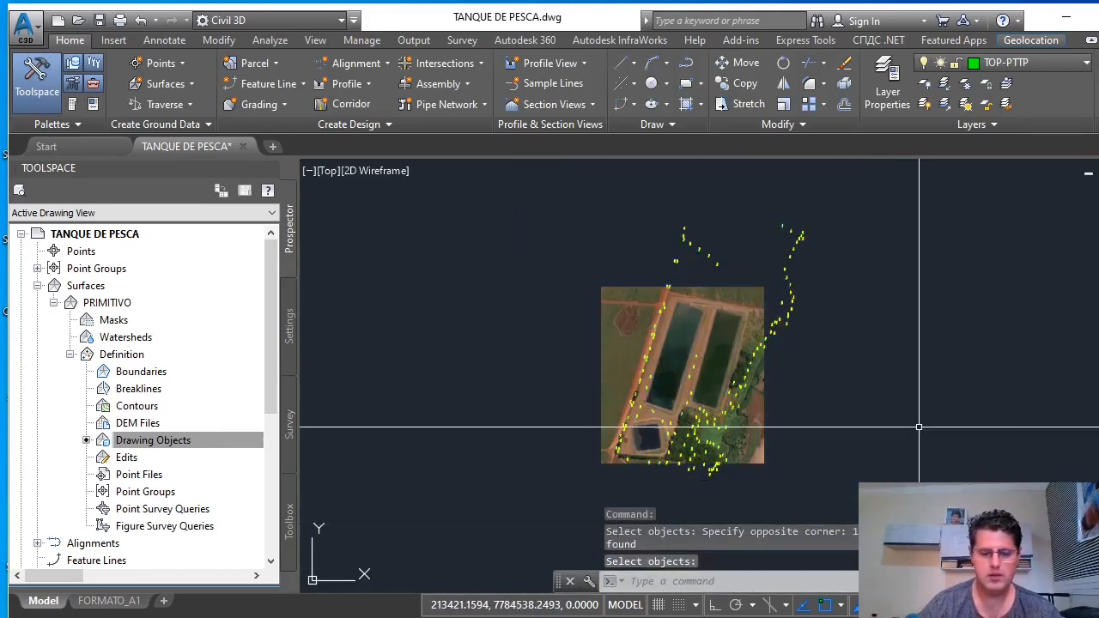
text(LAYON)
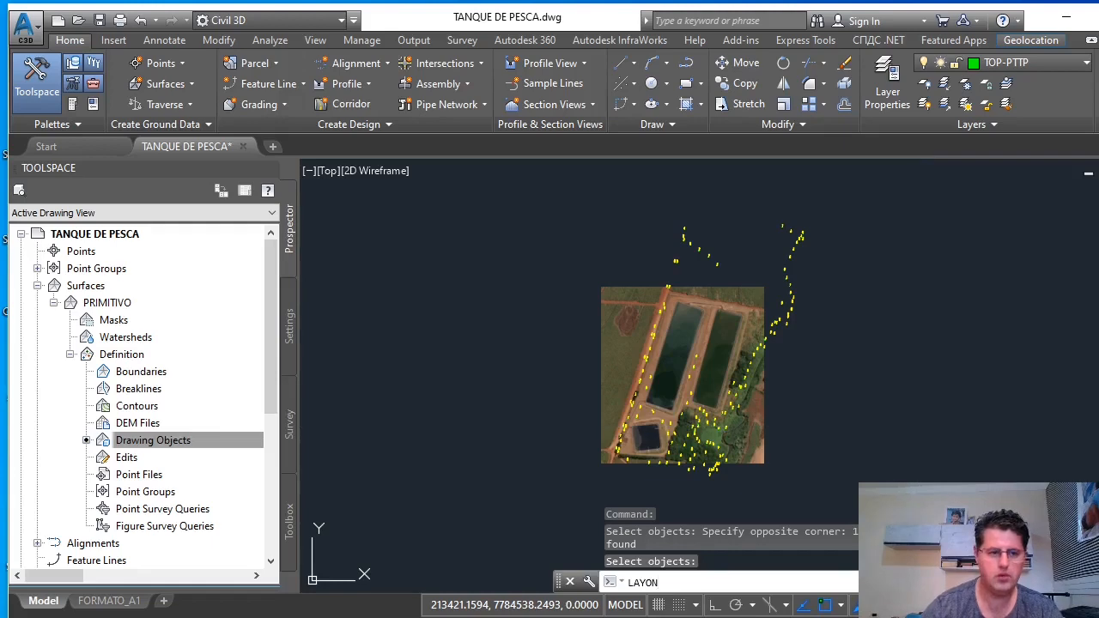
key(Return)
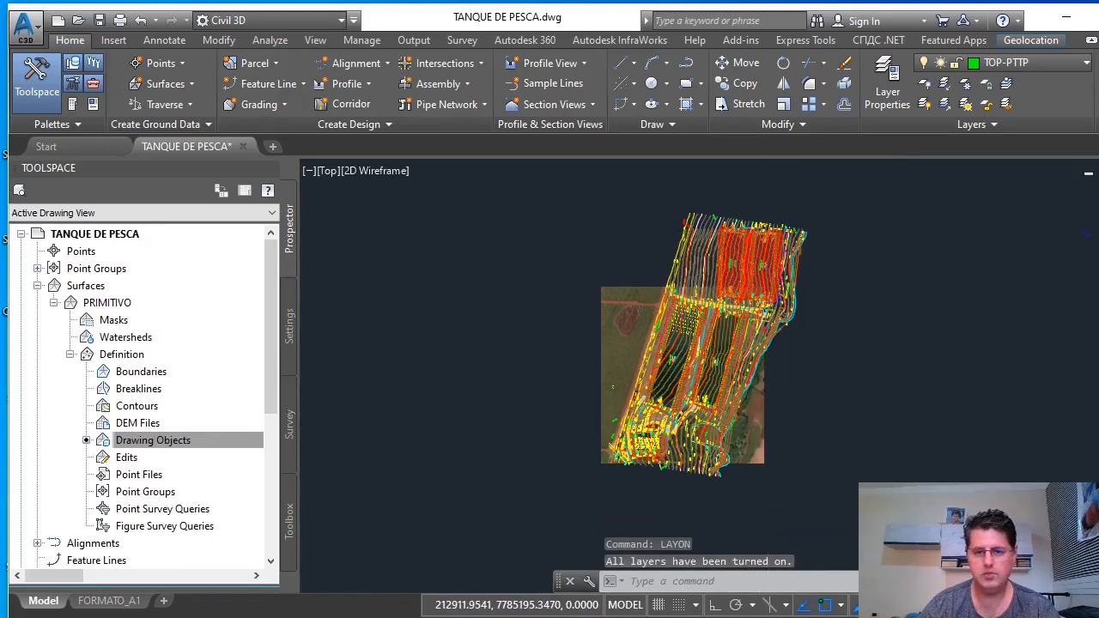
Select the PRIMITIVO surface and inspect it in 3D with the Object Viewer
click(112, 303)
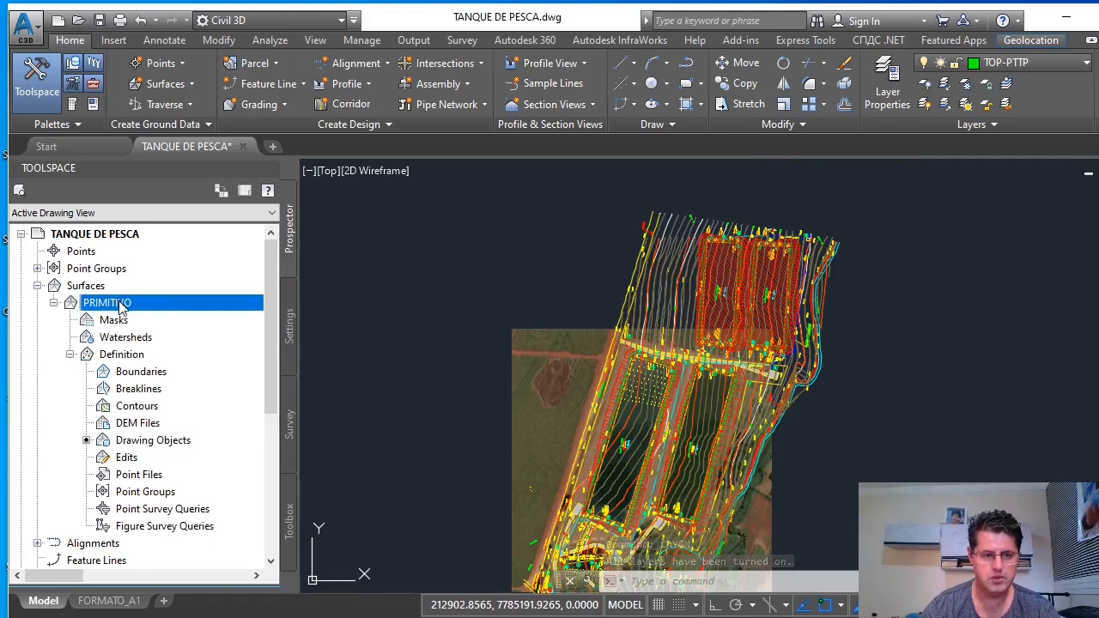
right_click(120, 307)
click(172, 471)
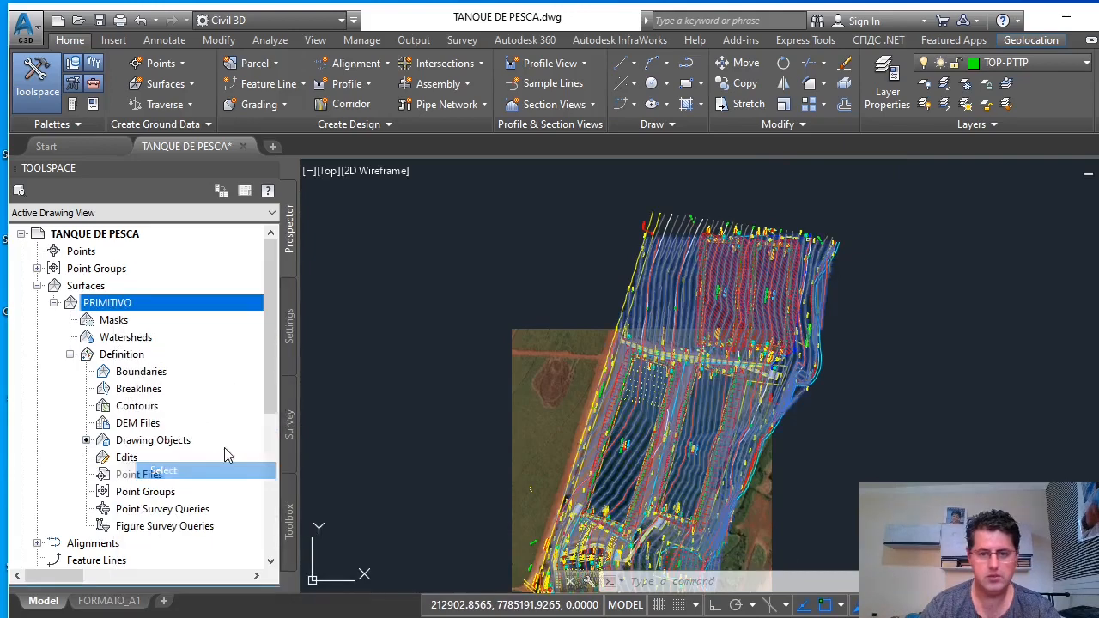
right_click(925, 318)
click(983, 520)
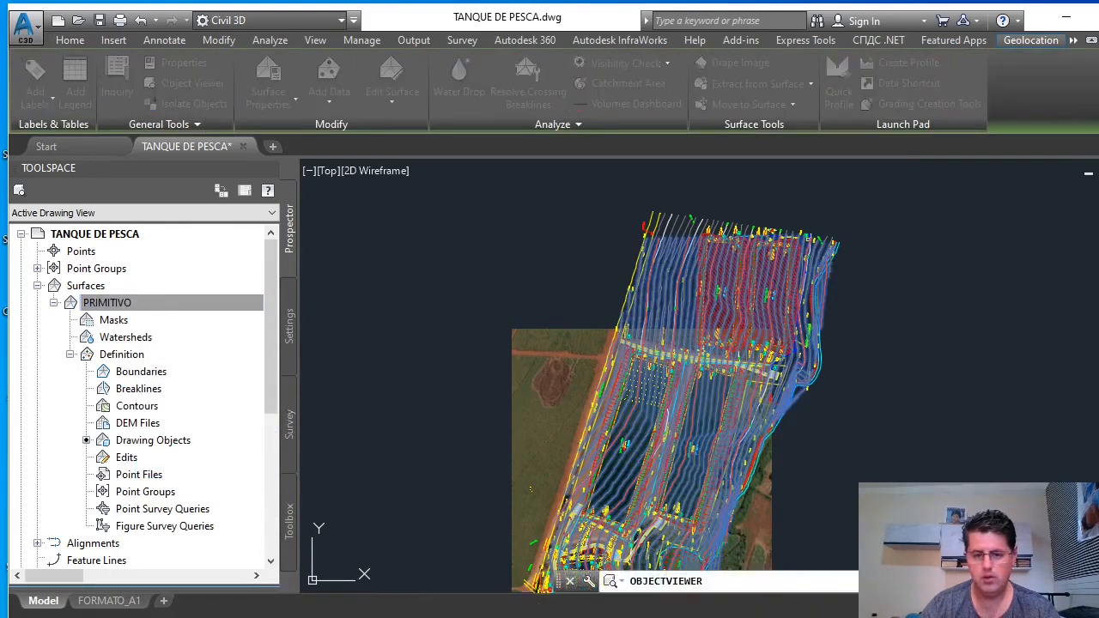
drag(766, 516, 548, 352)
drag(655, 420, 598, 511)
key(Escape)
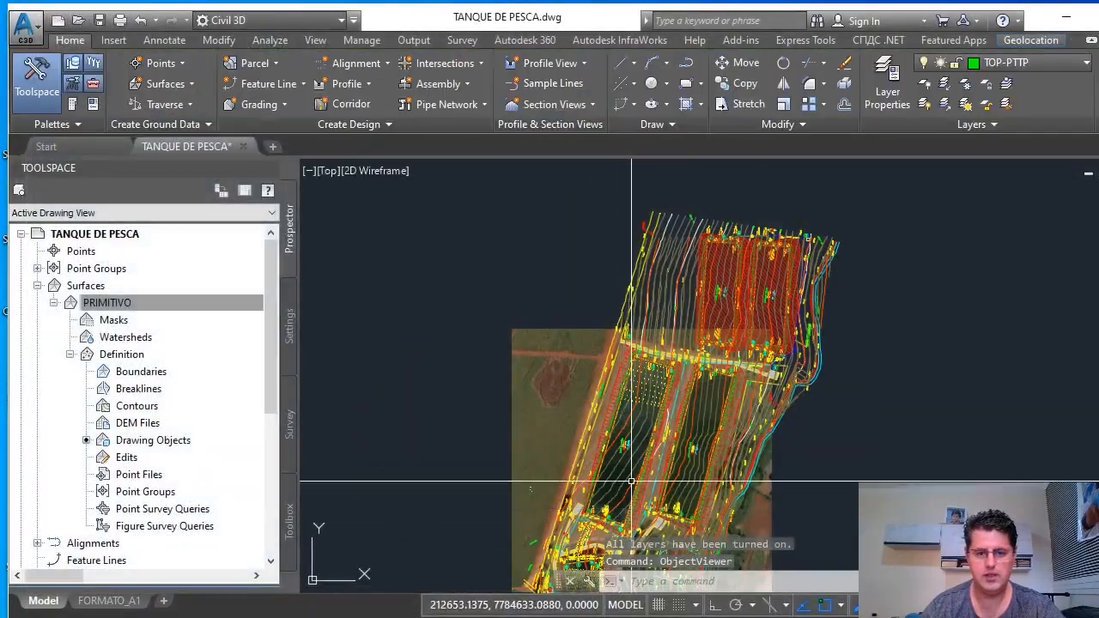
Turn off the contour layer TOP-CURV with LAYOFF by picking one of the grey contours at the terrain's northwest end
scroll(670, 226, up, 5)
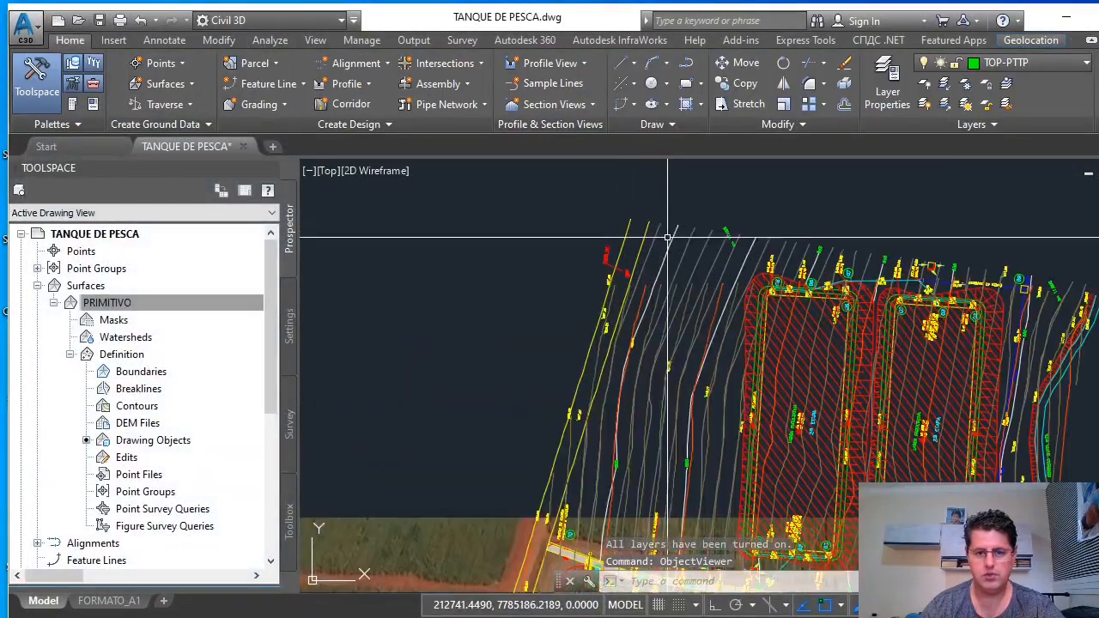
scroll(689, 248, up, 4)
click(725, 267)
click(552, 235)
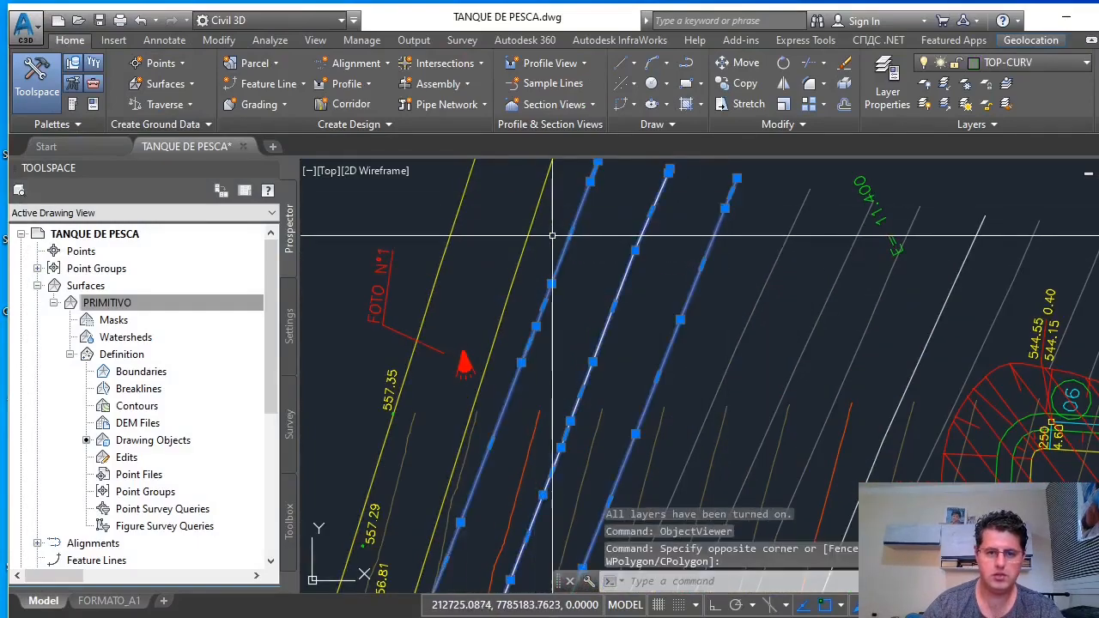
text(LAY)
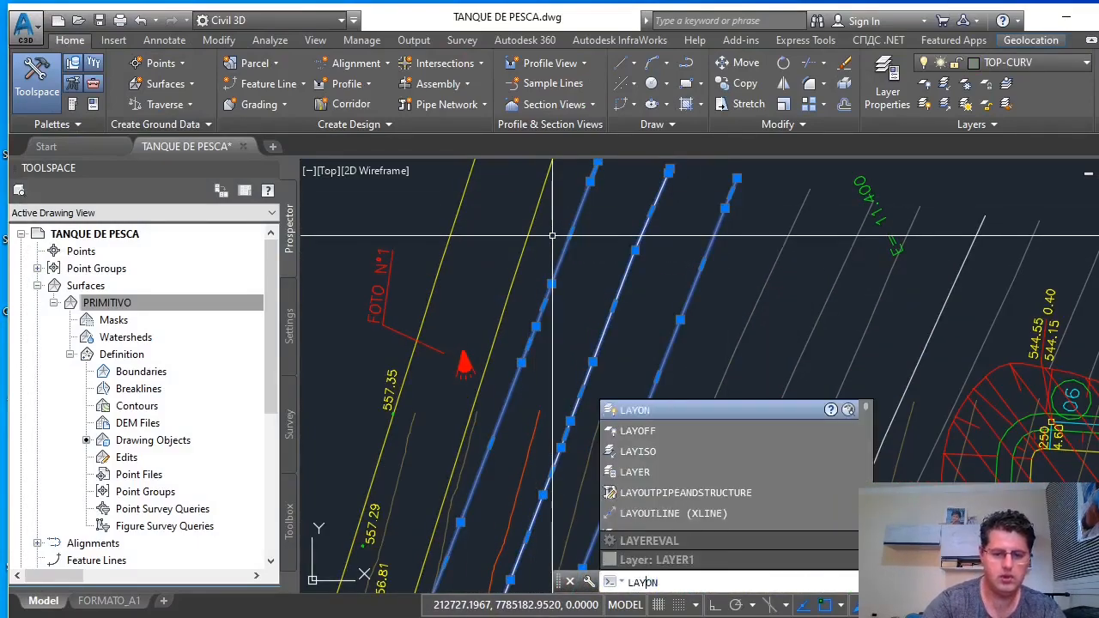
text(OFF)
key(Return)
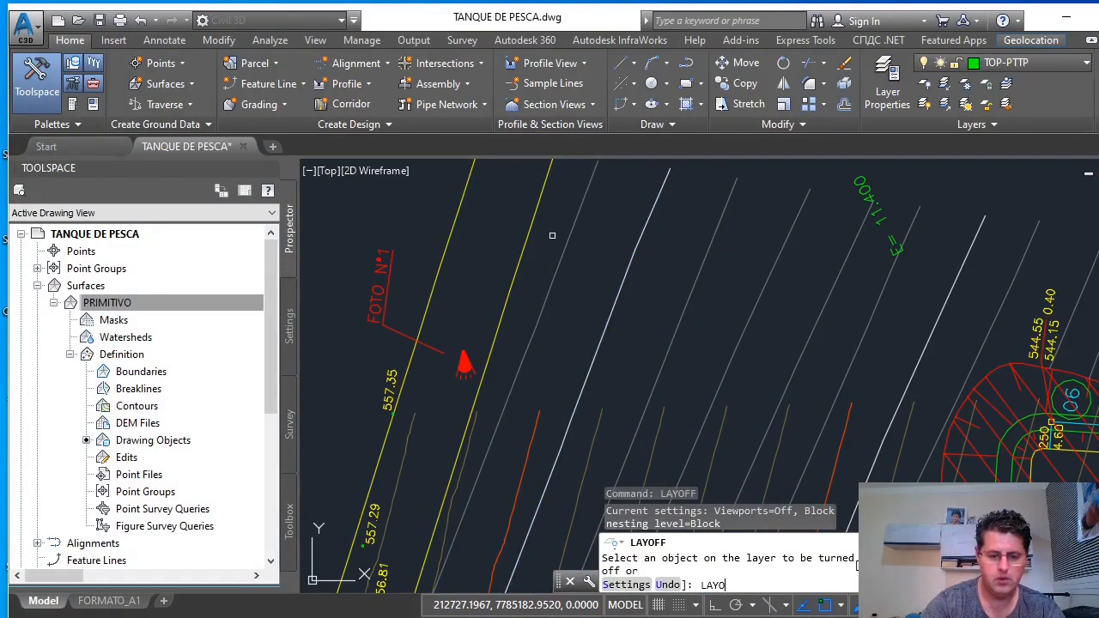
text(LAYOFF)
key(Return)
scroll(781, 355, down, 4)
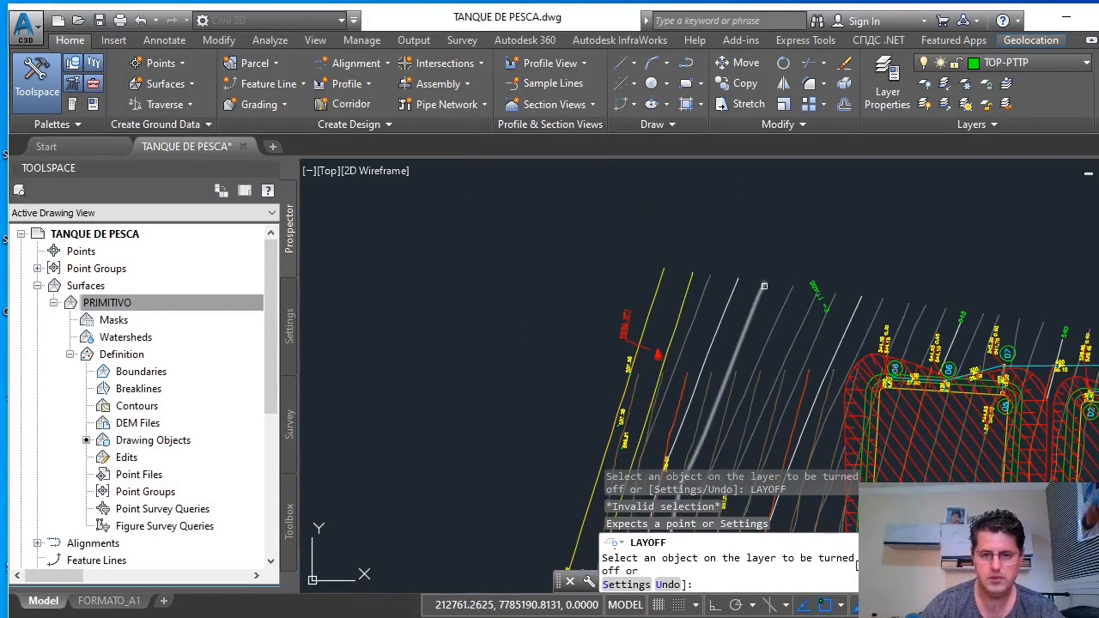
click(733, 284)
click(718, 287)
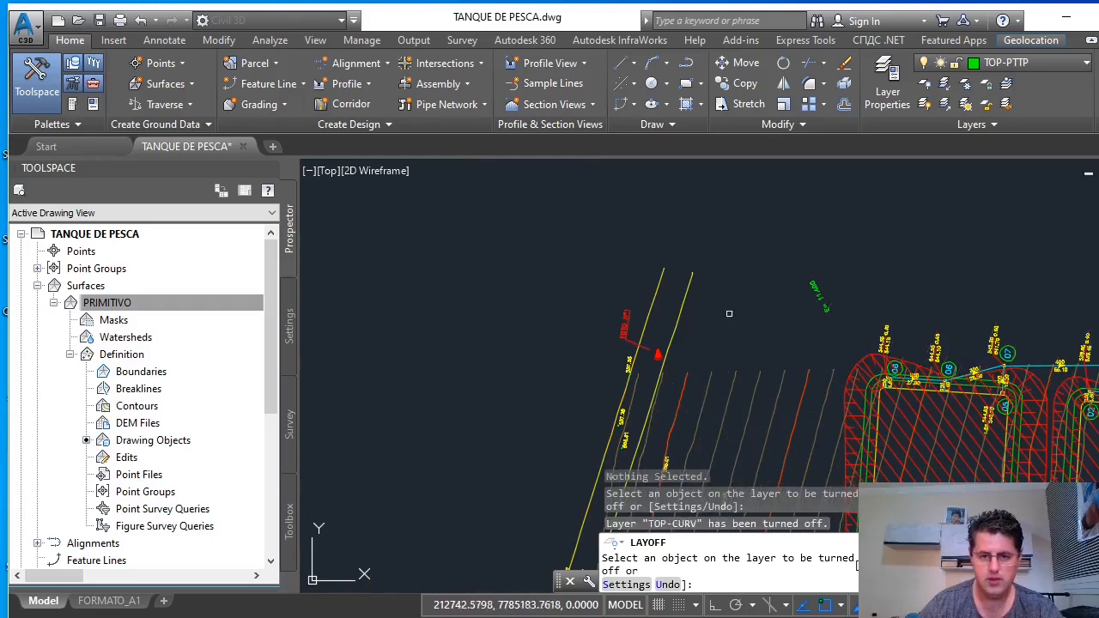
scroll(740, 308, down, 5)
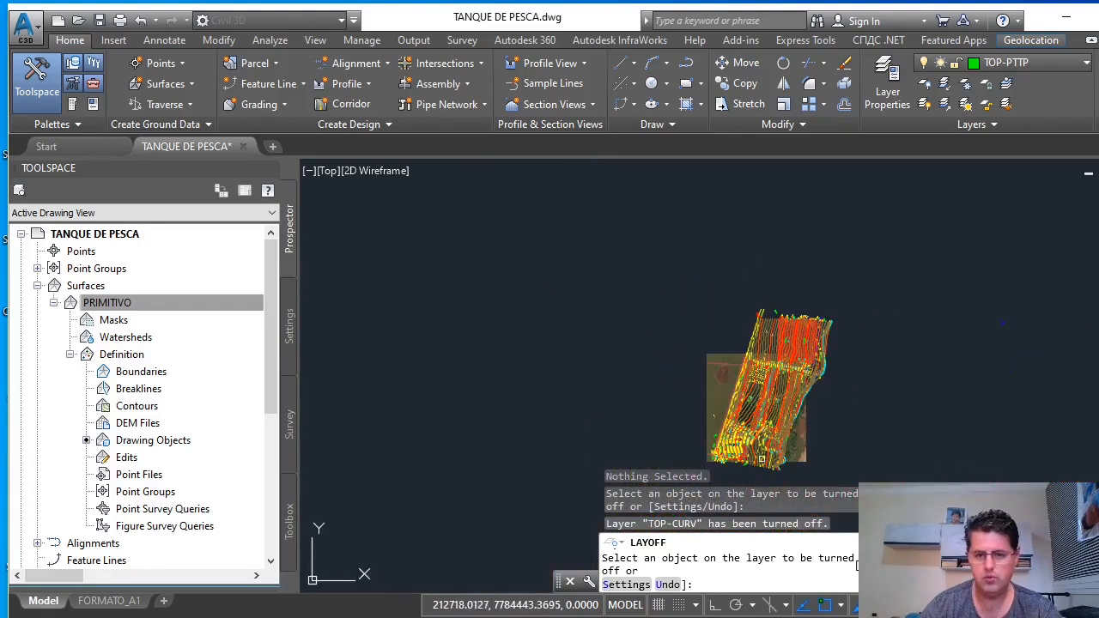
scroll(812, 343, up, 5)
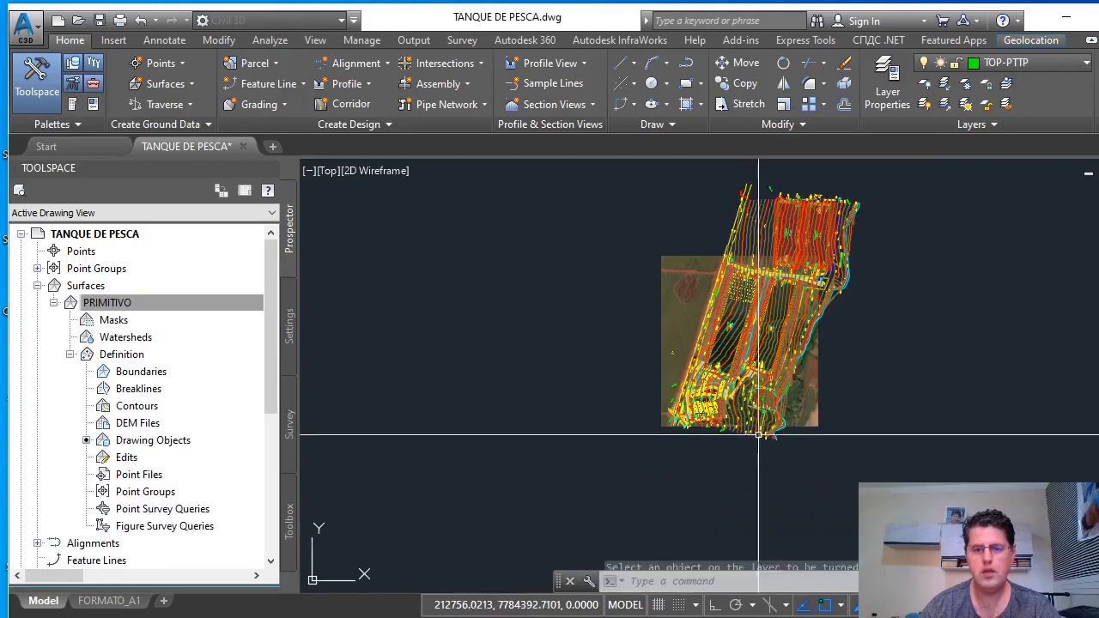
key(Escape)
scroll(715, 270, up, 3)
scroll(655, 411, up, 4)
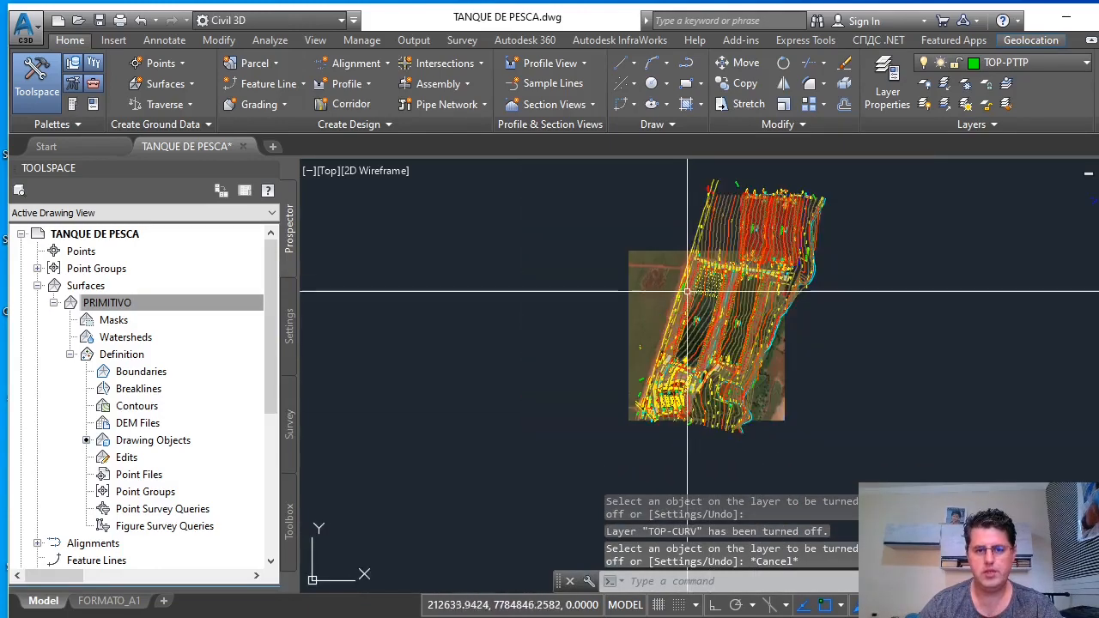
text(pl)
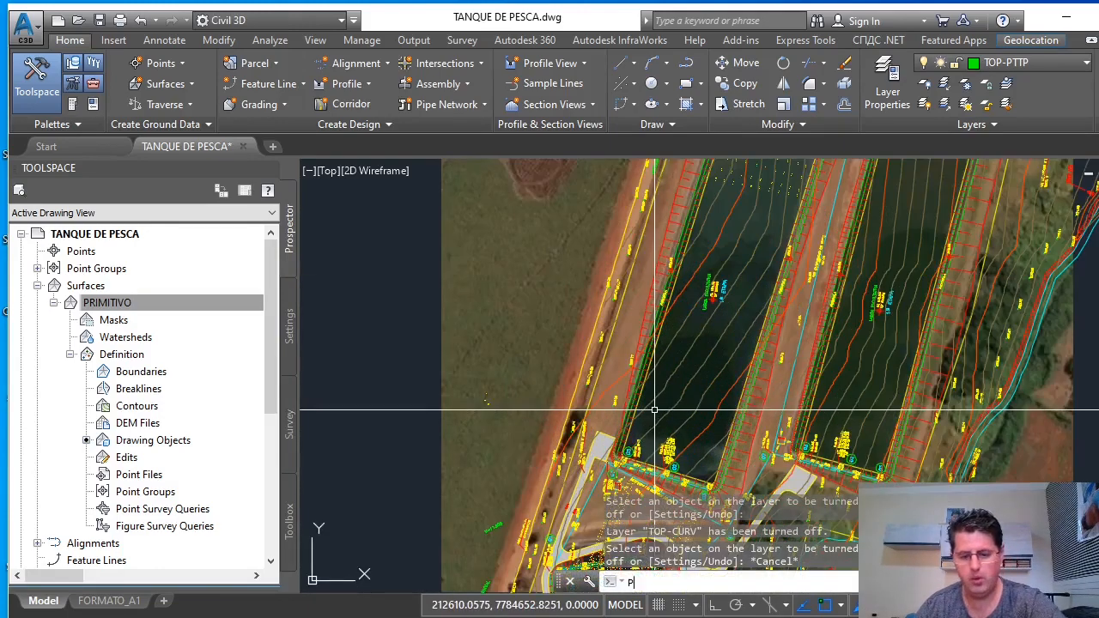
key(Return)
scroll(633, 451, up, 3)
scroll(619, 477, up, 5)
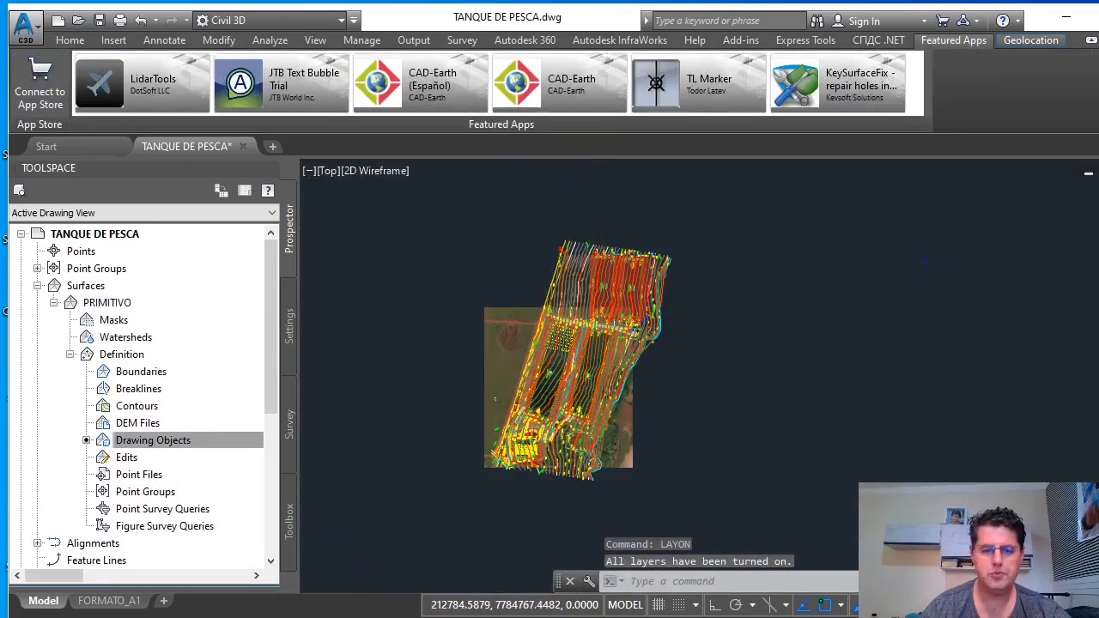
Select the slope lines at the western pond's southwest corner plus all similar objects, and isolate their layer, TOP-TALU, with LAYISO
scroll(450, 444, up, 8)
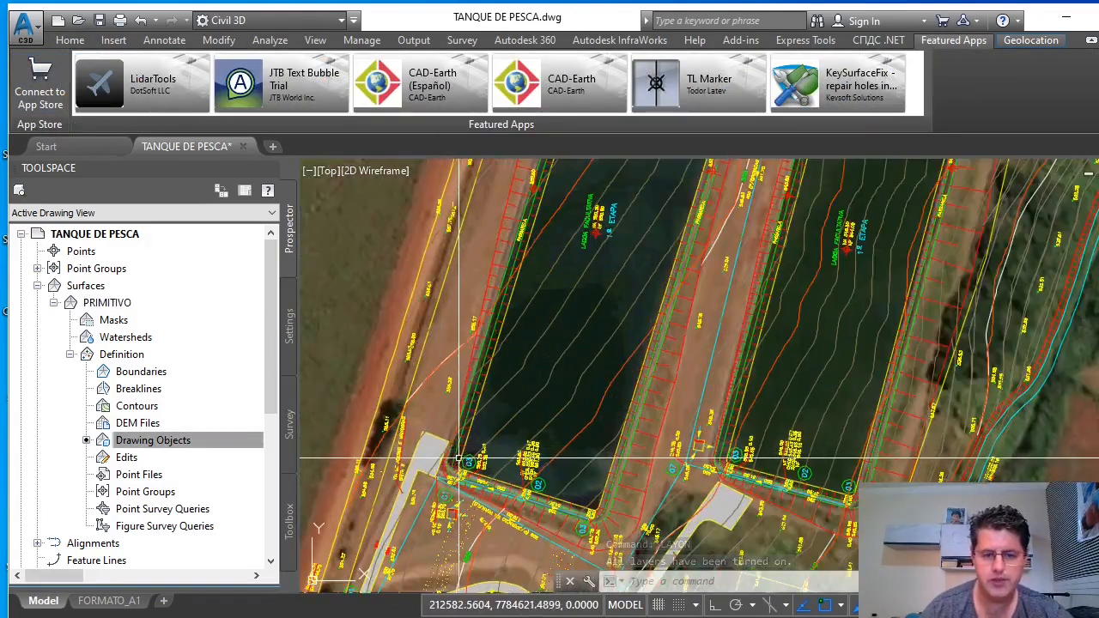
scroll(361, 412, down, 5)
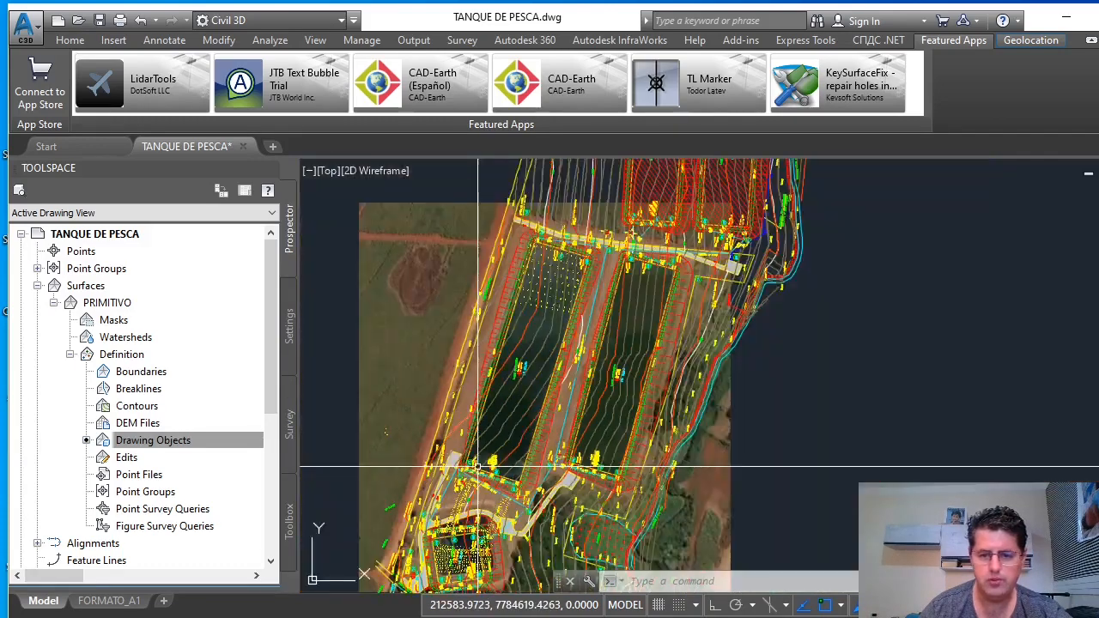
scroll(319, 448, up, 5)
scroll(436, 543, up, 2)
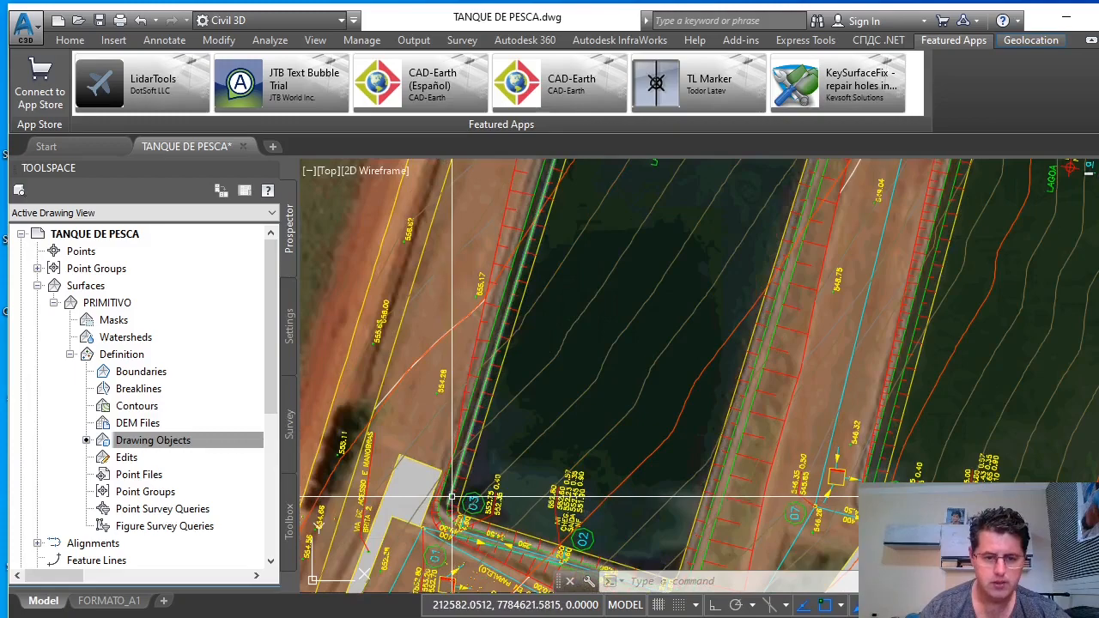
scroll(447, 505, up, 2)
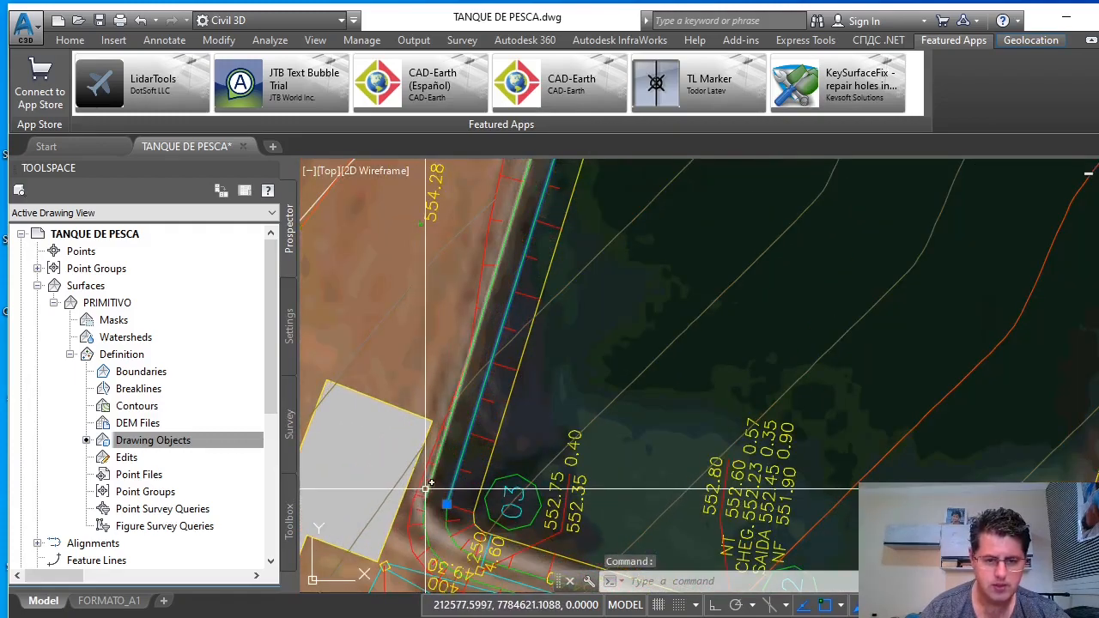
click(426, 489)
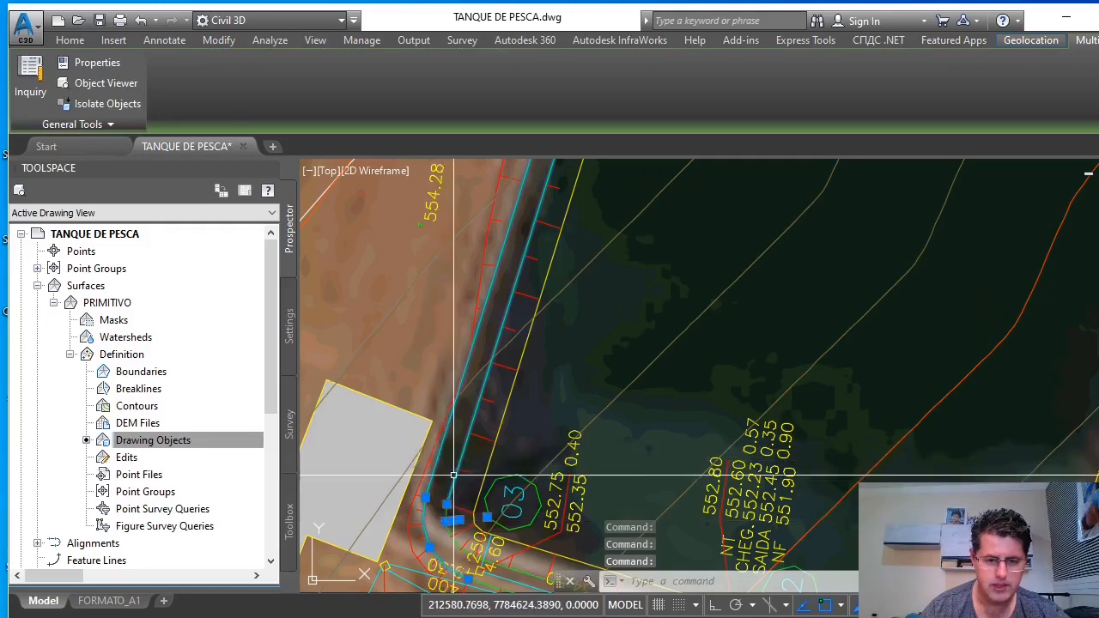
scroll(454, 474, down, 4)
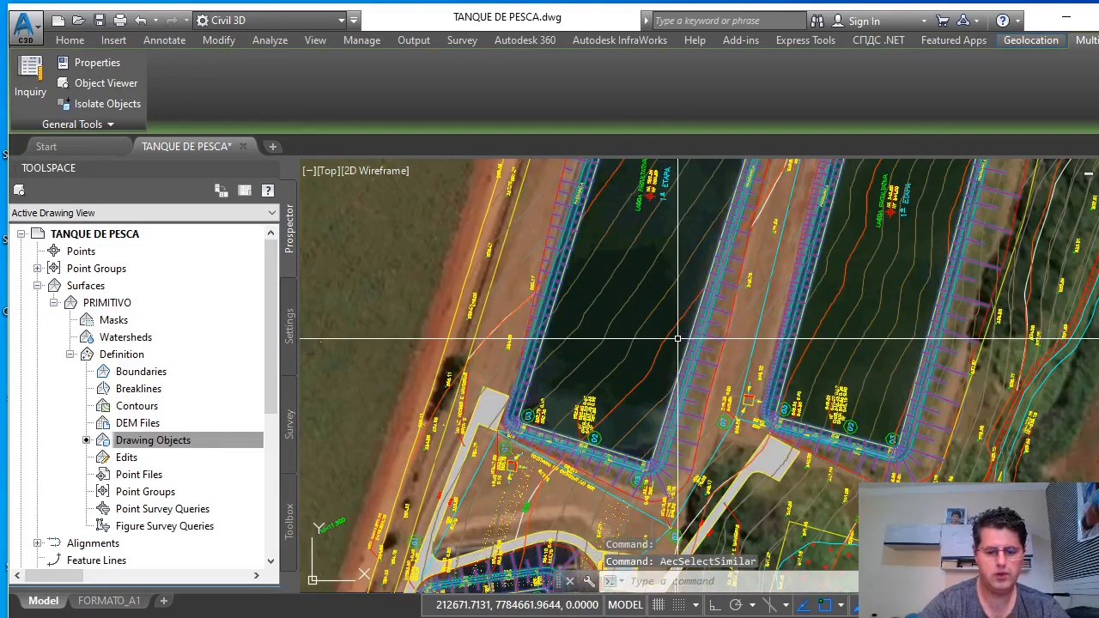
text(LAYISO)
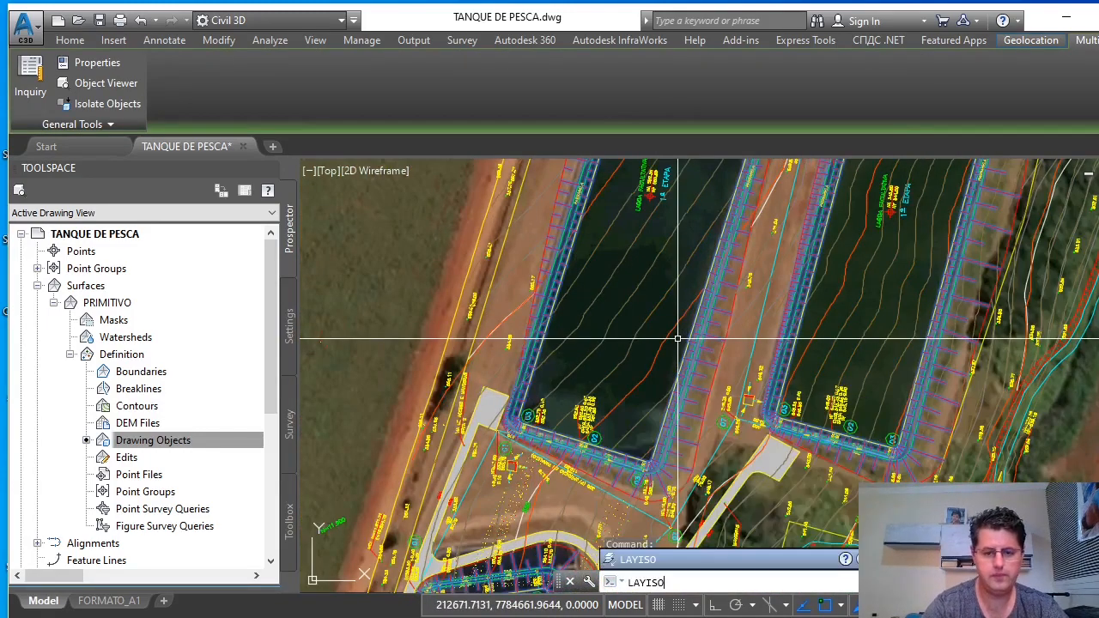
key(Return)
scroll(533, 440, down, 3)
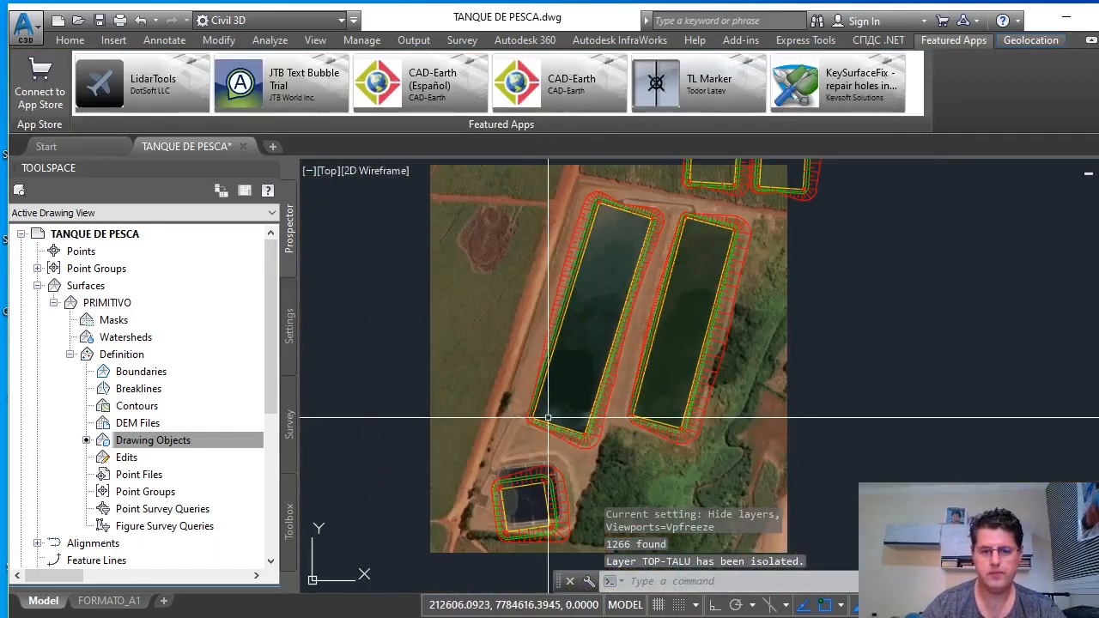
scroll(531, 446, up, 1)
scroll(531, 445, up, 6)
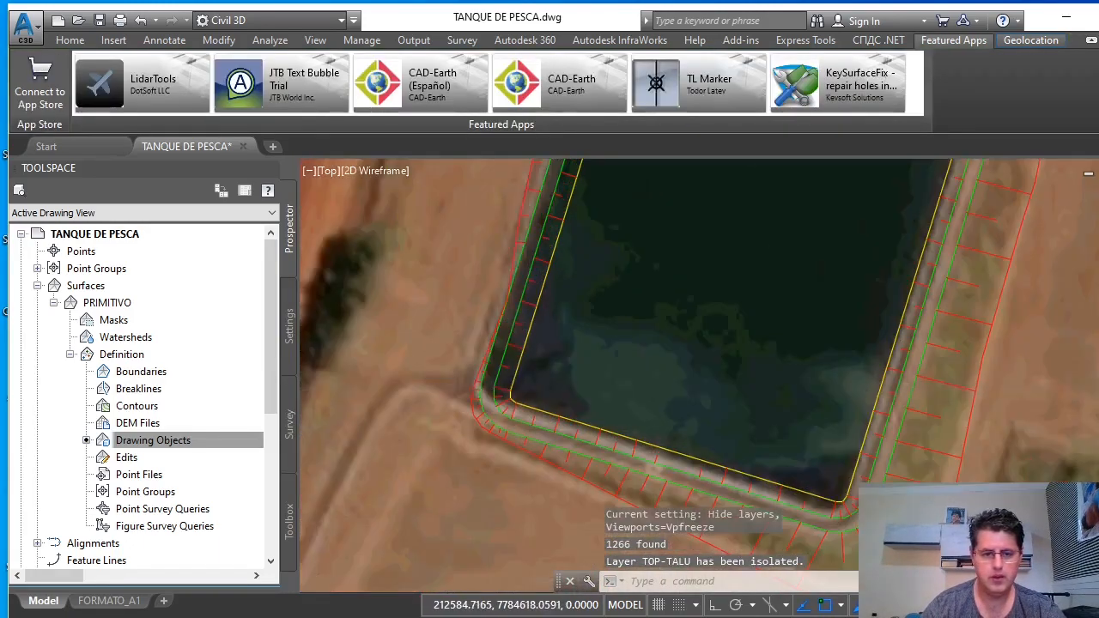
scroll(568, 450, down, 3)
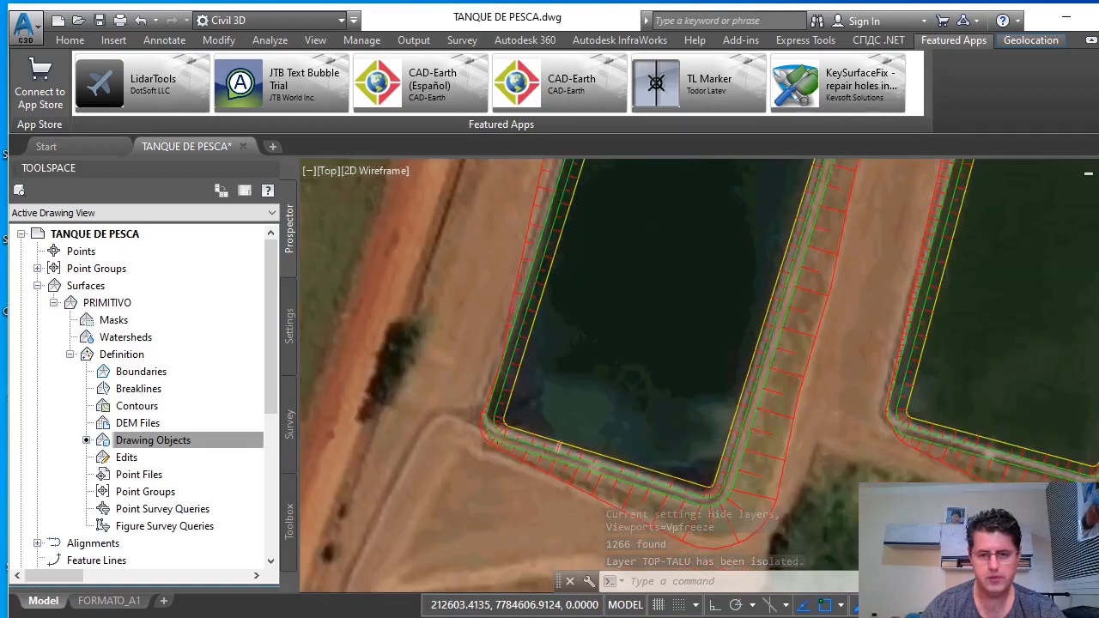
Start BOUNDARY and define a new boundary set from the western pond's crest and slope lines
scroll(650, 319, up, 5)
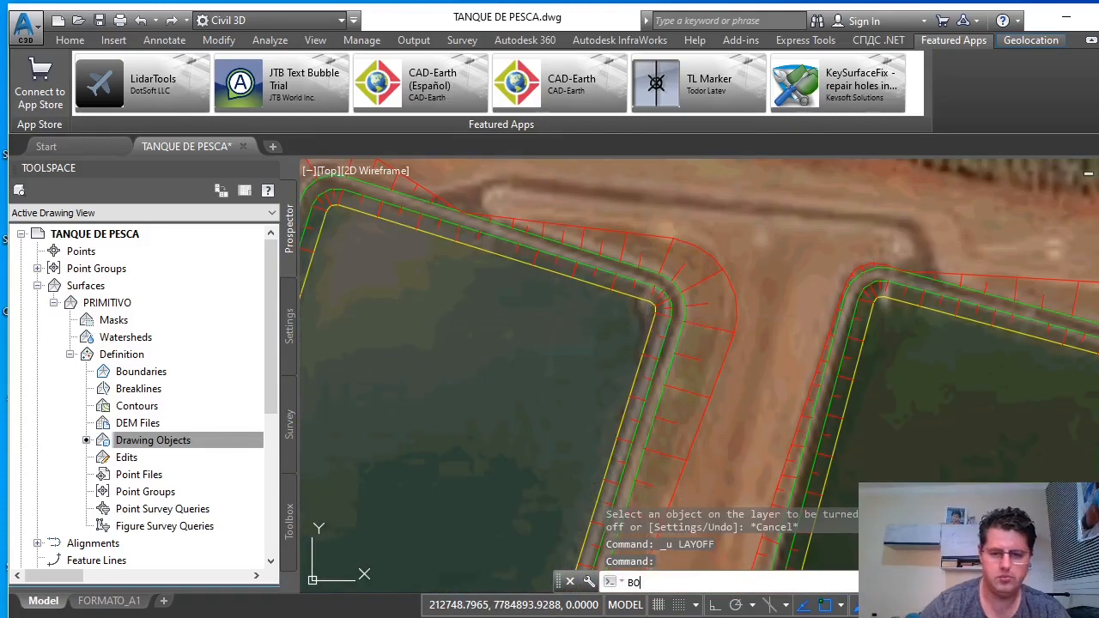
text(BO)
key(Return)
click(609, 269)
scroll(550, 249, down, 8)
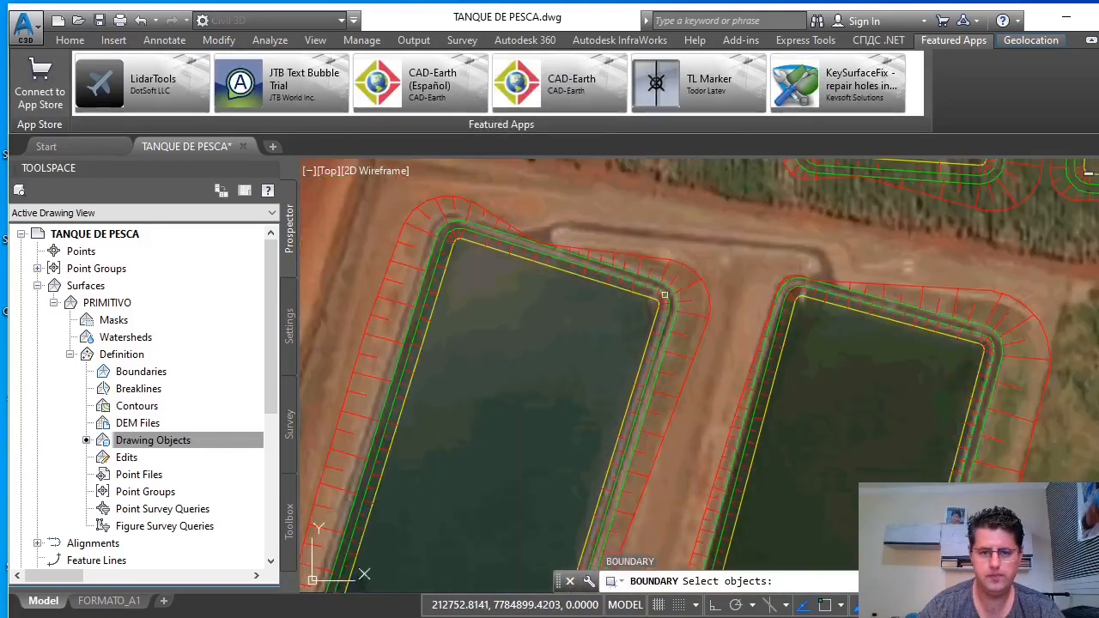
click(516, 229)
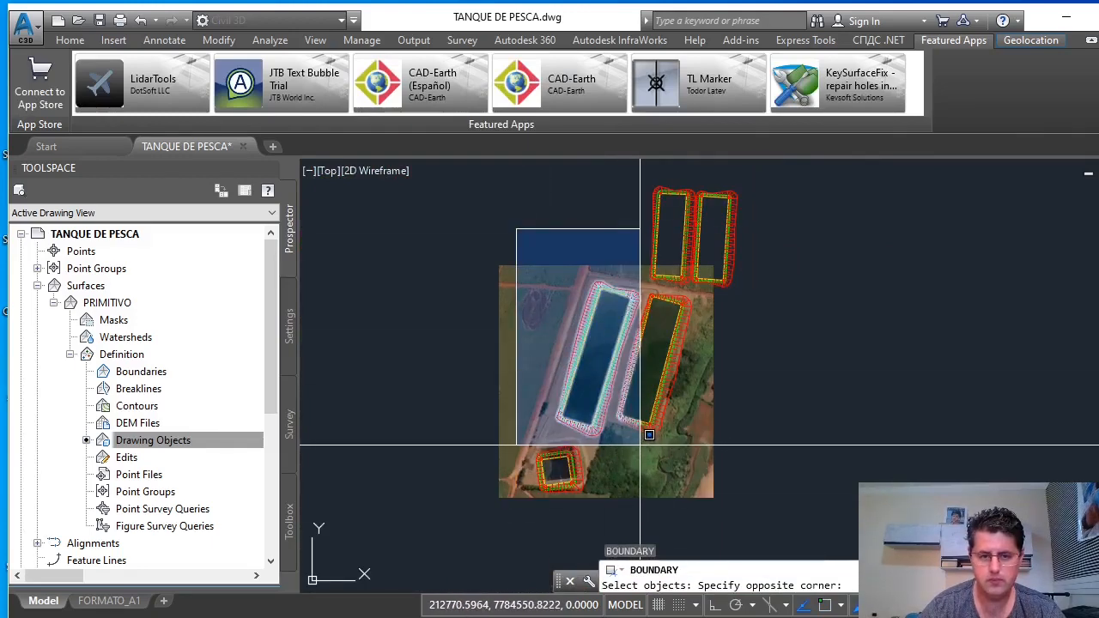
click(649, 436)
click(508, 215)
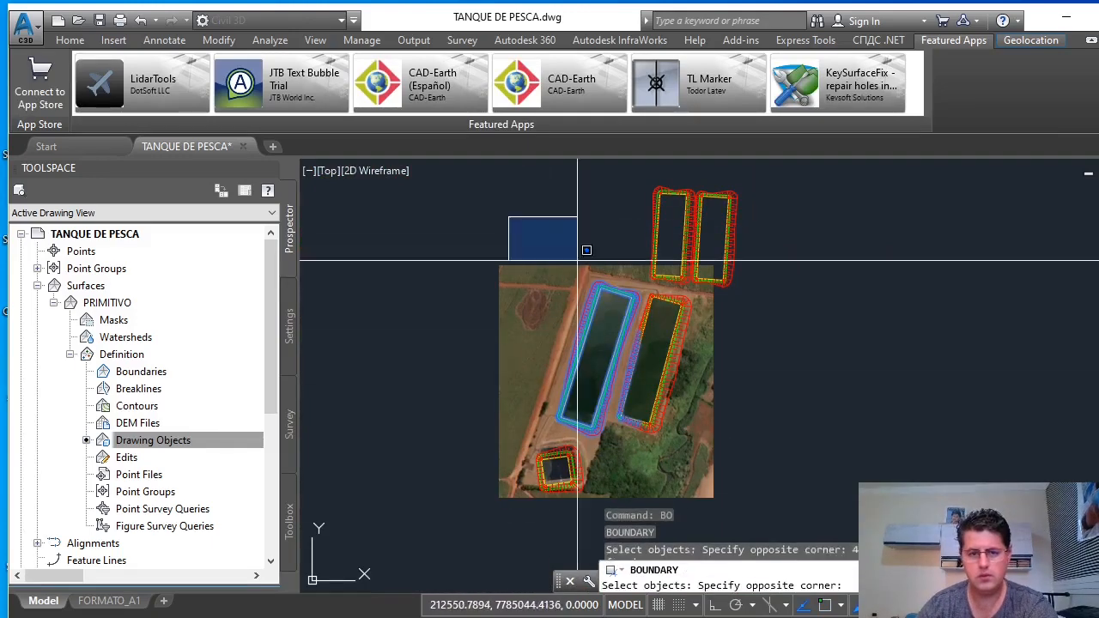
click(655, 467)
key(Return)
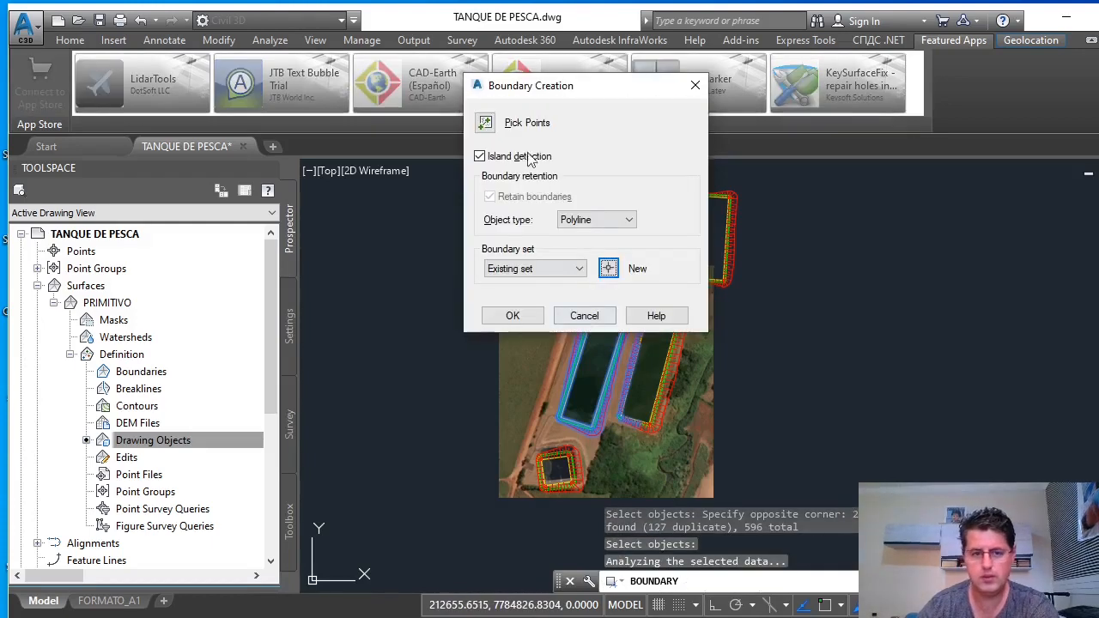
Generate boundary polylines from an internal point in the narrow strip between the two green crest lines on the pond's west bank
click(485, 123)
scroll(559, 394, up, 8)
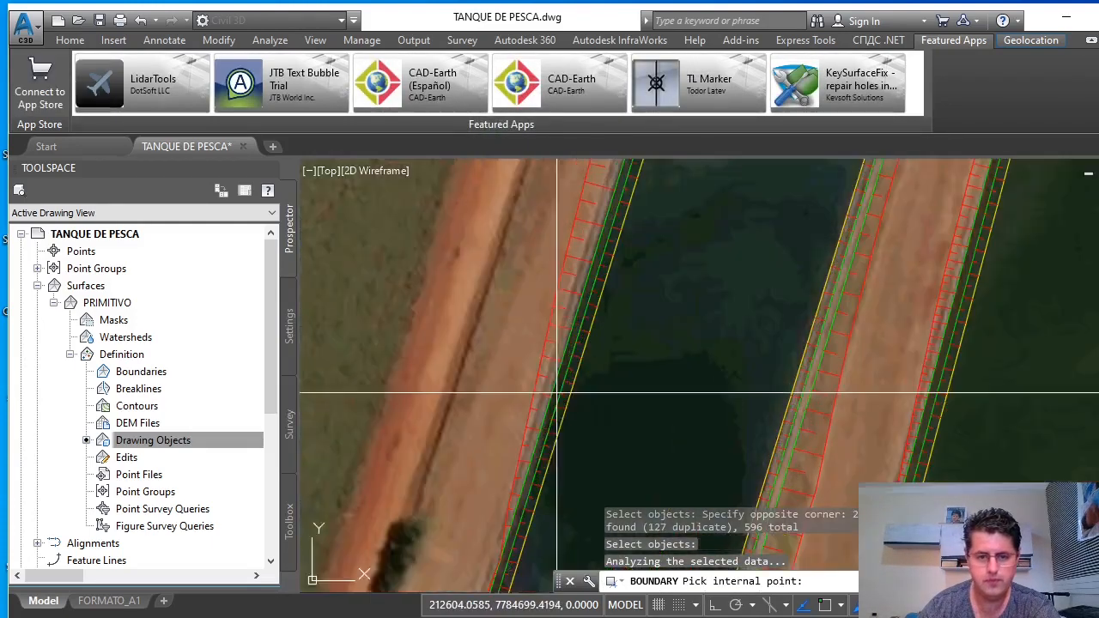
click(558, 387)
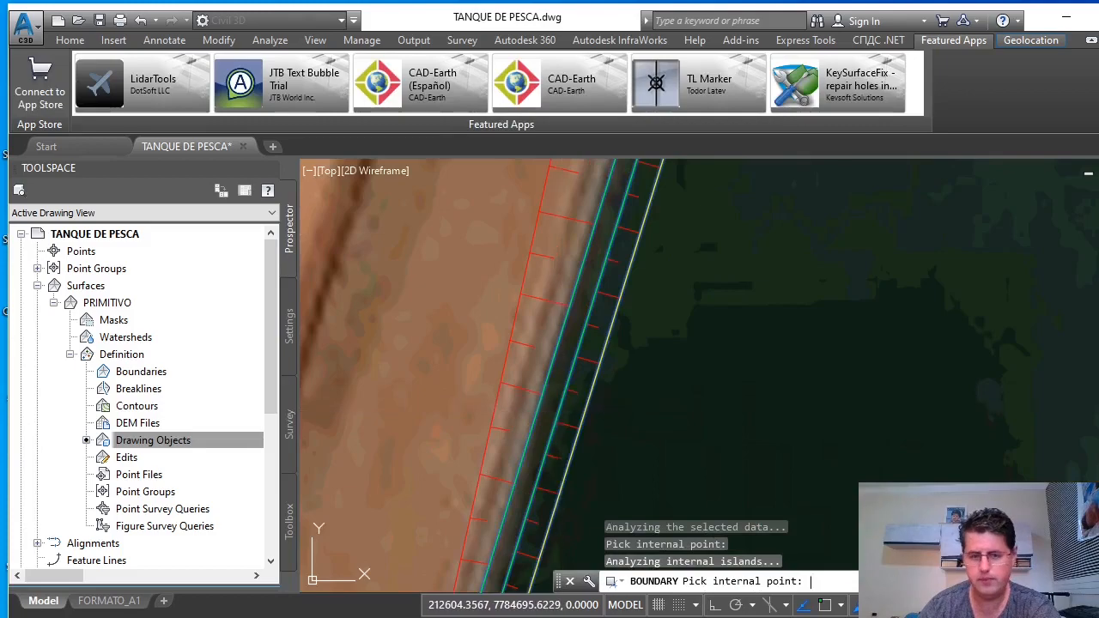
key(Return)
key(Escape)
key(Escape)
Erase the surplus inner boundary polylines along the western pond's sides and corners, keeping only the outer crest polyline
scroll(563, 382, down, 5)
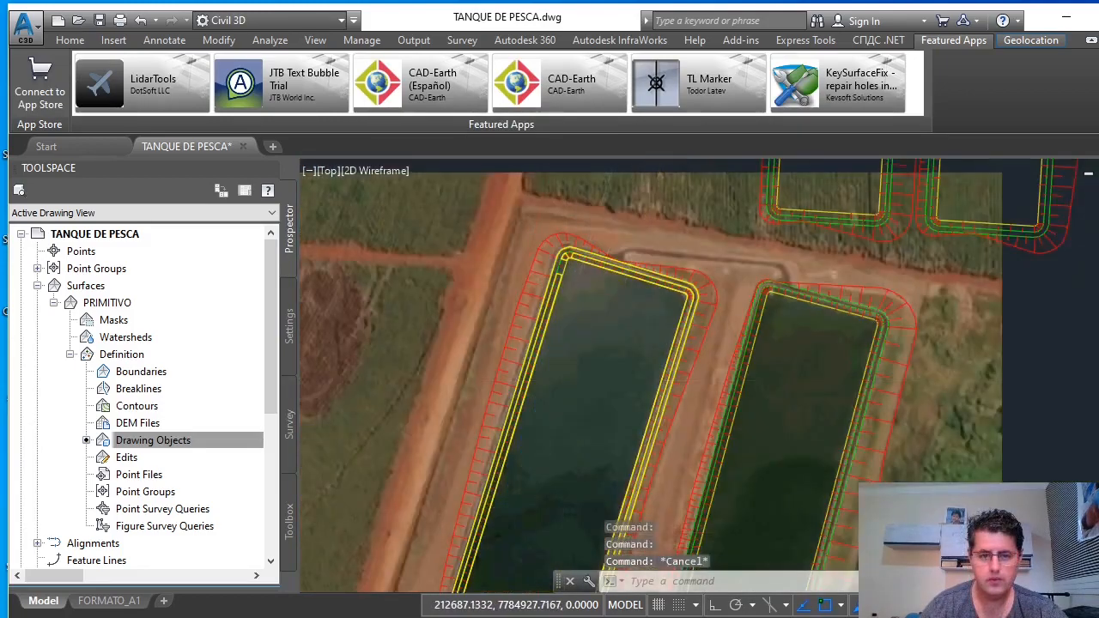
scroll(559, 245, up, 4)
click(556, 244)
scroll(516, 462, down, 8)
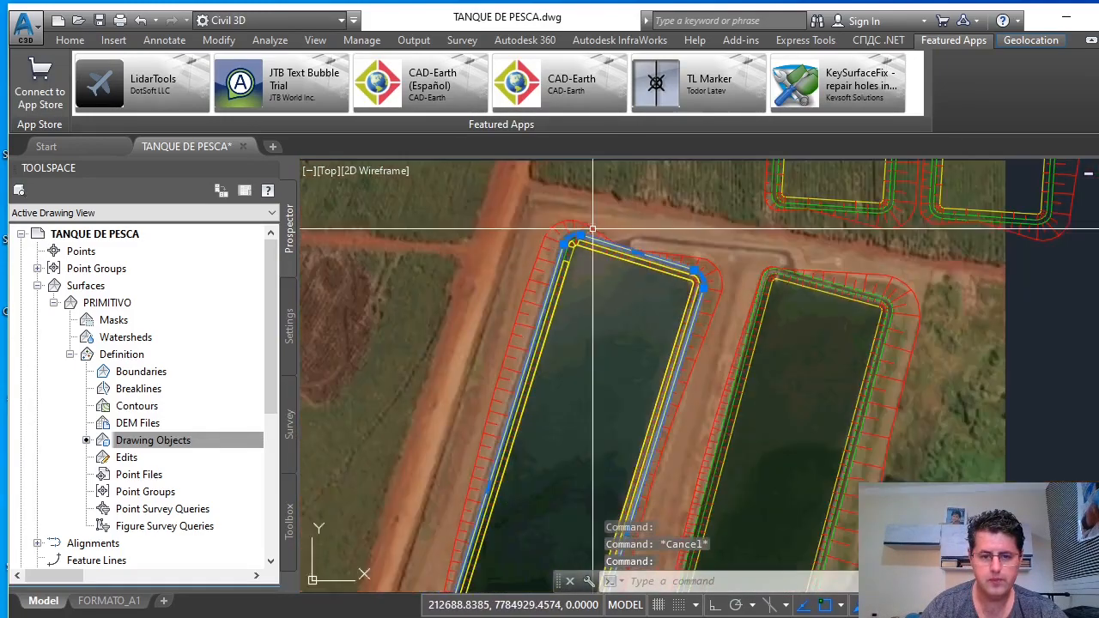
scroll(516, 461, up, 7)
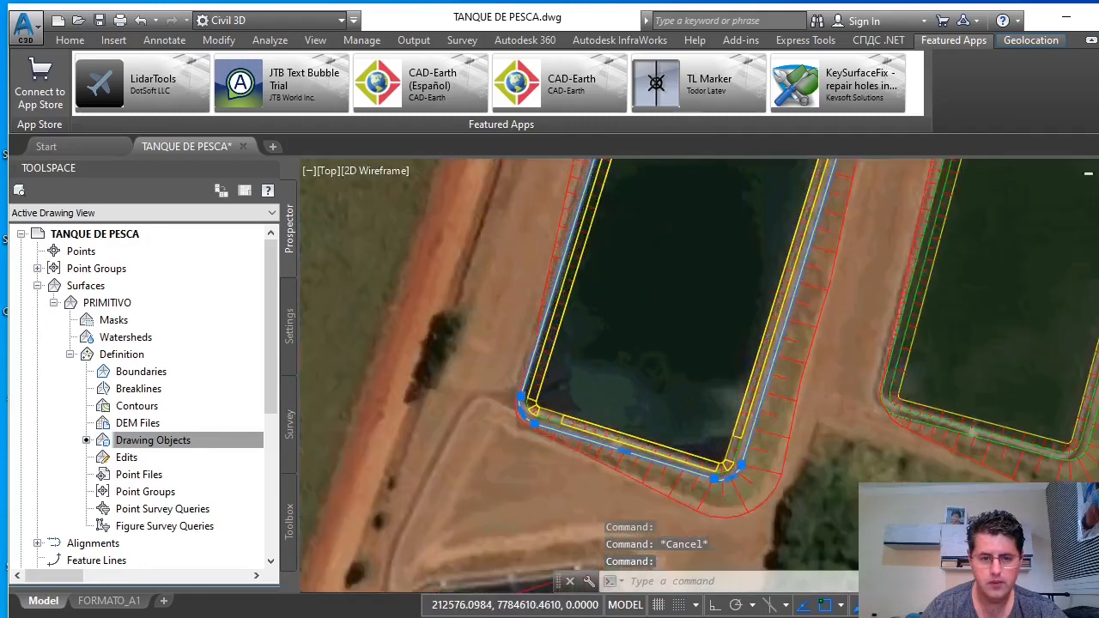
key(Escape)
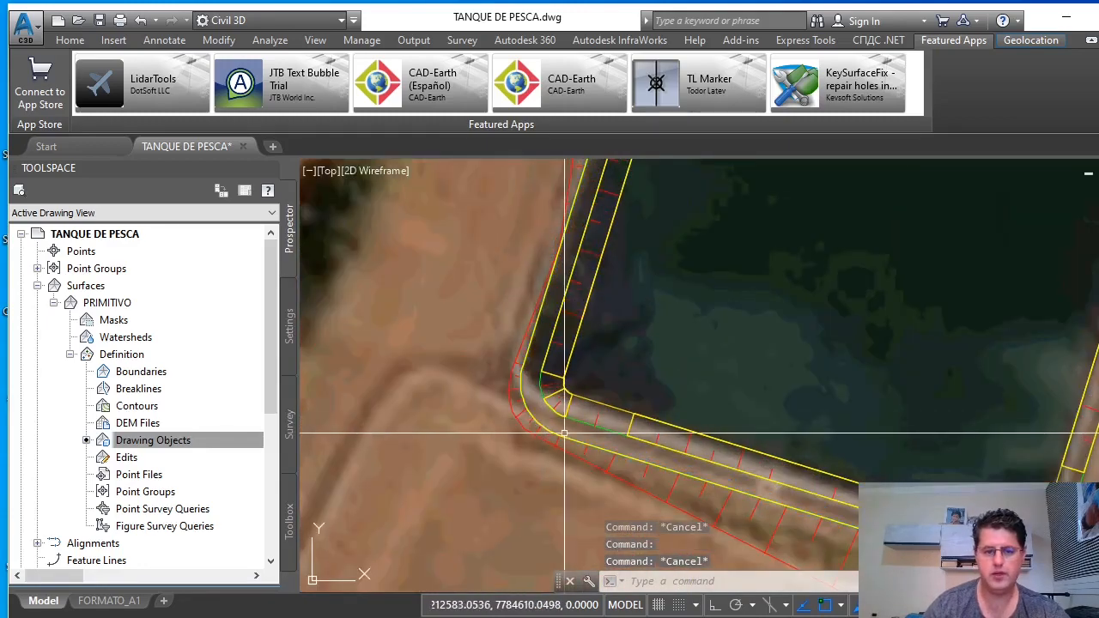
click(569, 405)
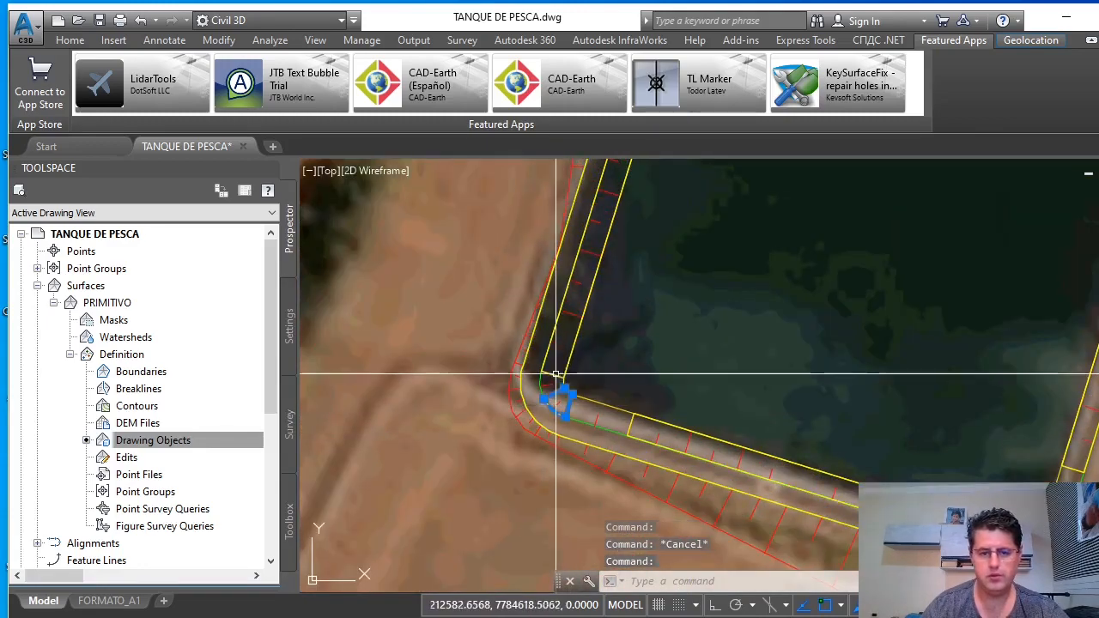
click(557, 376)
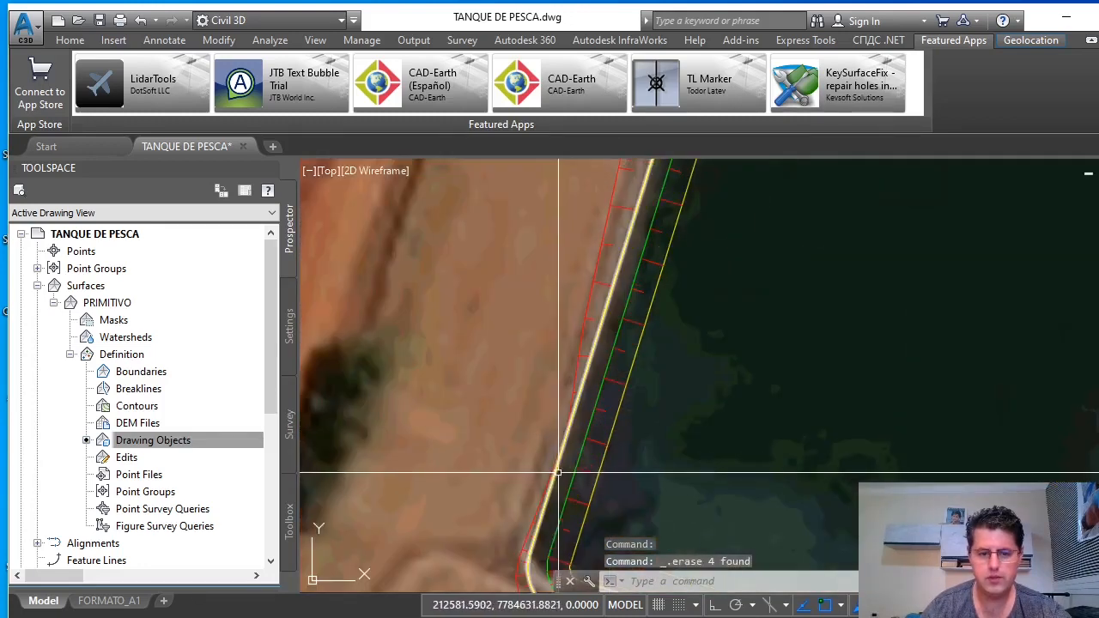
Offset the outer crest polyline inward onto the inner green crest line, taking the distance between the two lines on the west bank
scroll(515, 395, up, 2)
text(o)
key(Return)
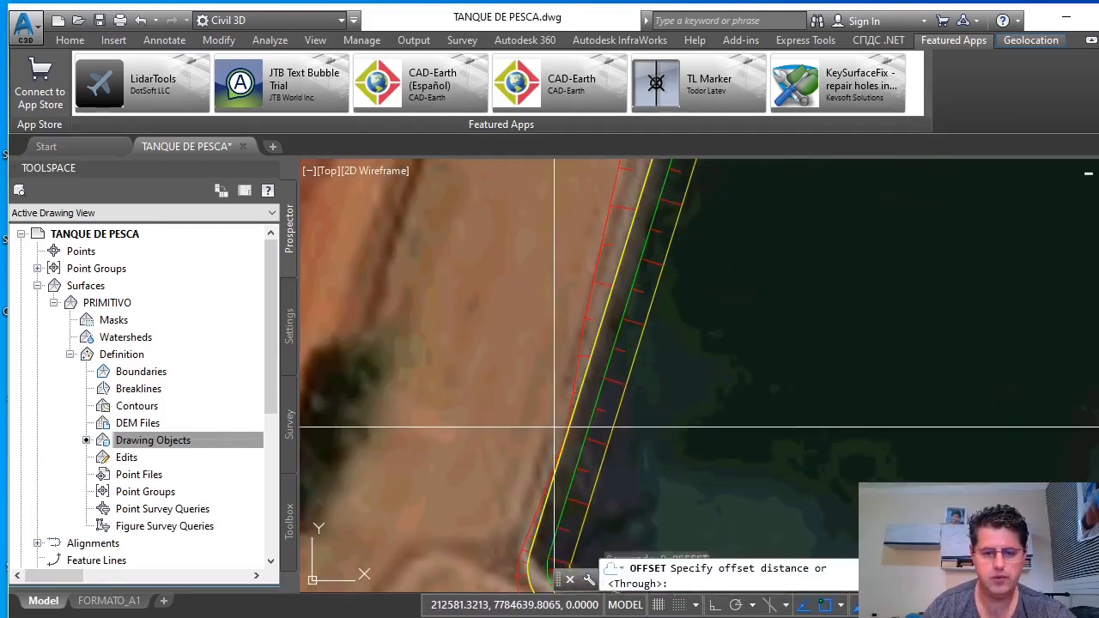
click(565, 378)
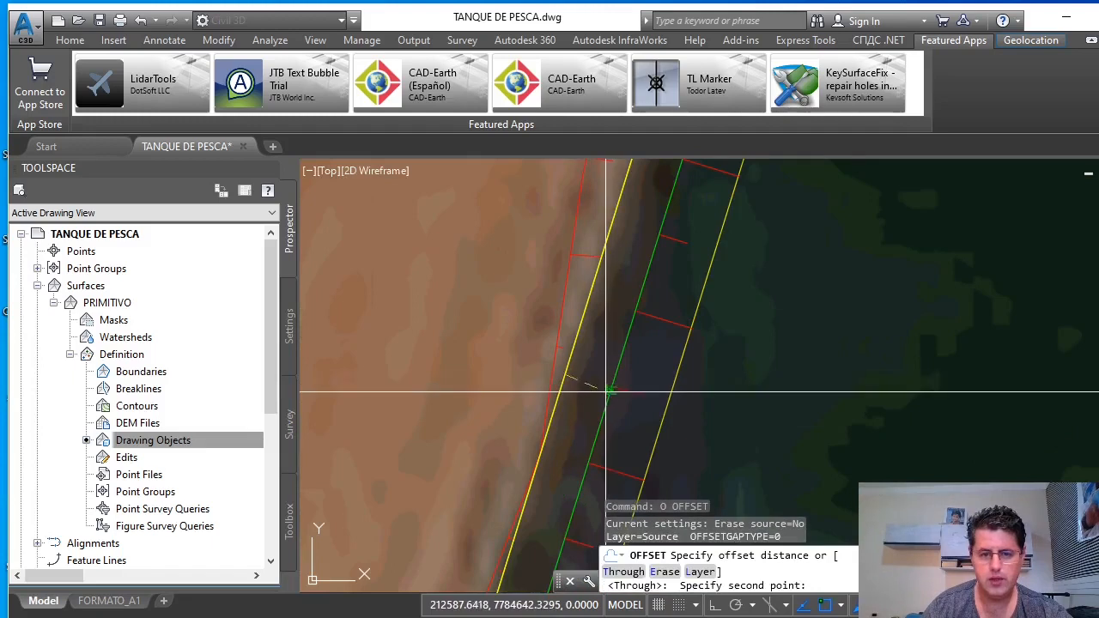
click(609, 392)
click(570, 366)
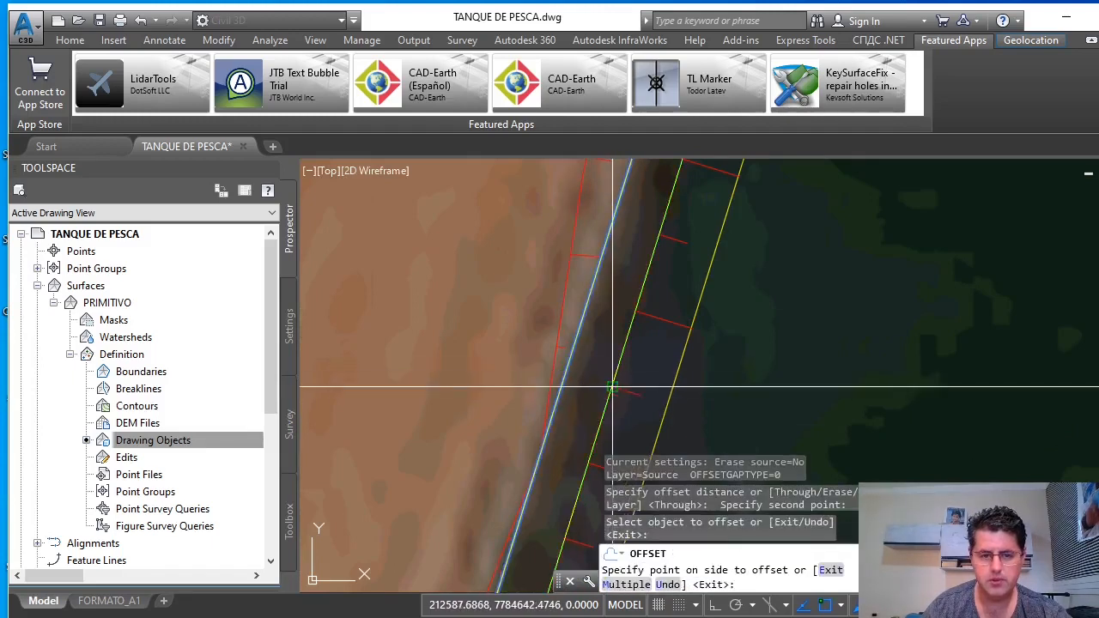
click(609, 383)
key(Escape)
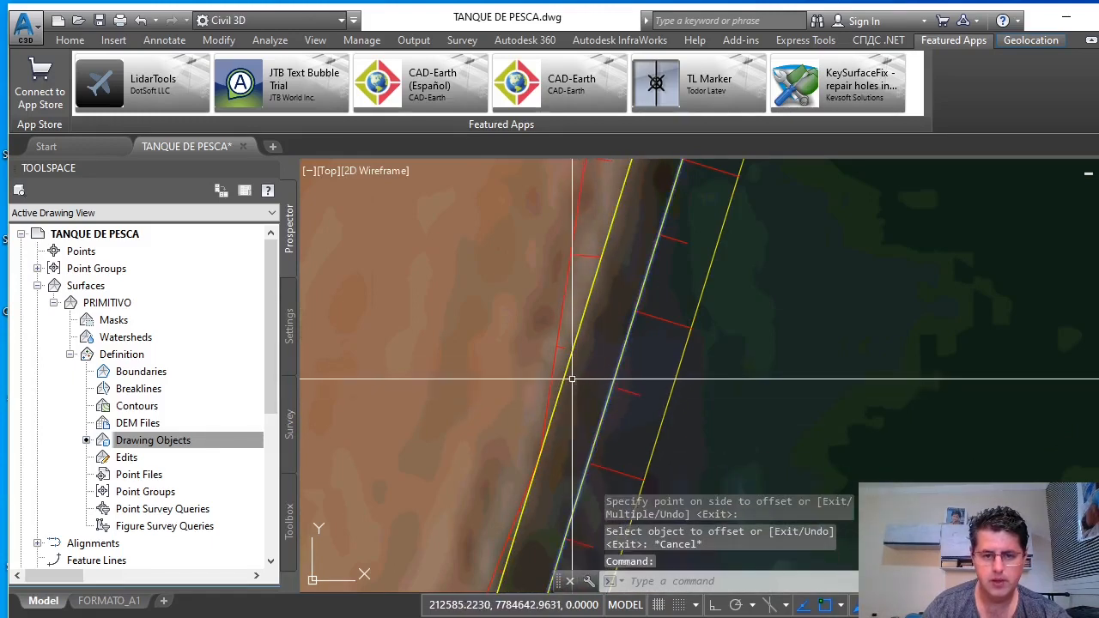
click(569, 373)
scroll(580, 384, down, 12)
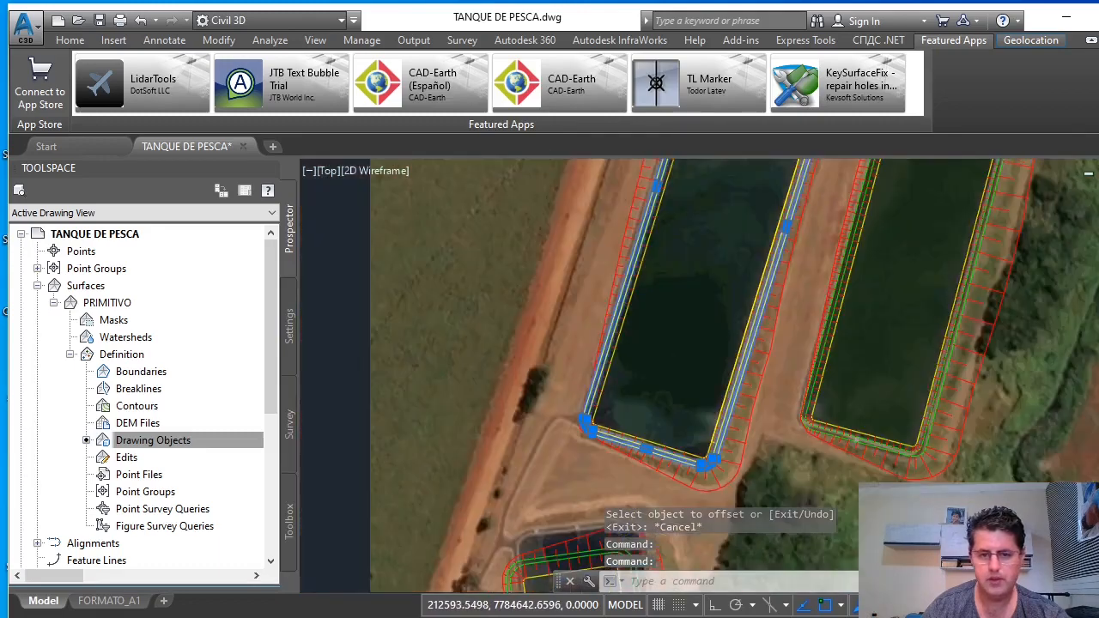
scroll(704, 378, down, 2)
scroll(731, 325, up, 4)
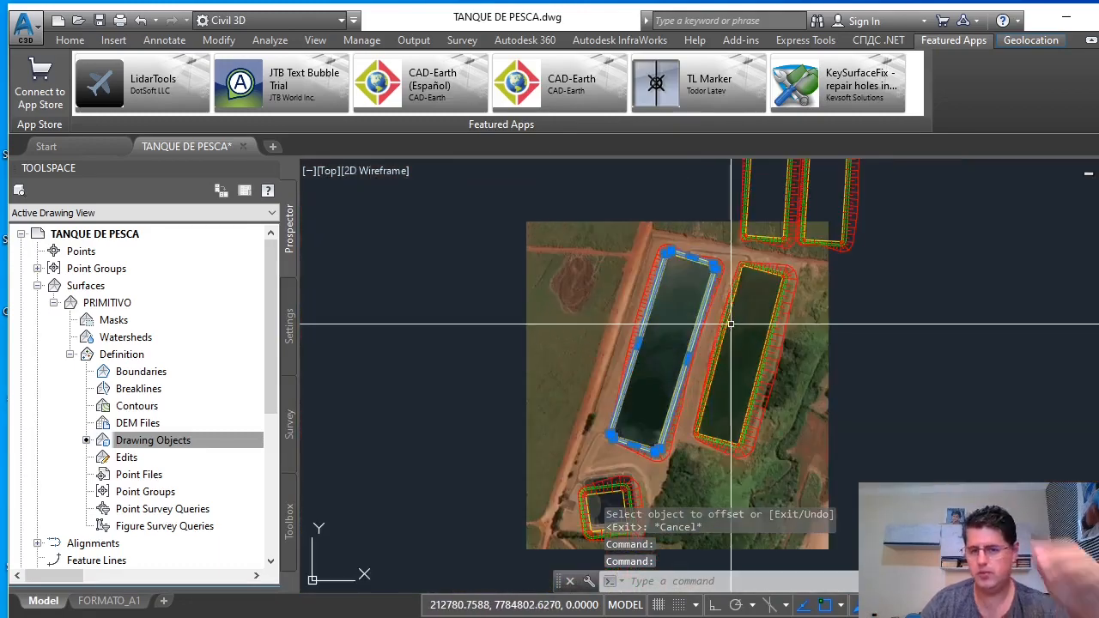
scroll(706, 254, up, 4)
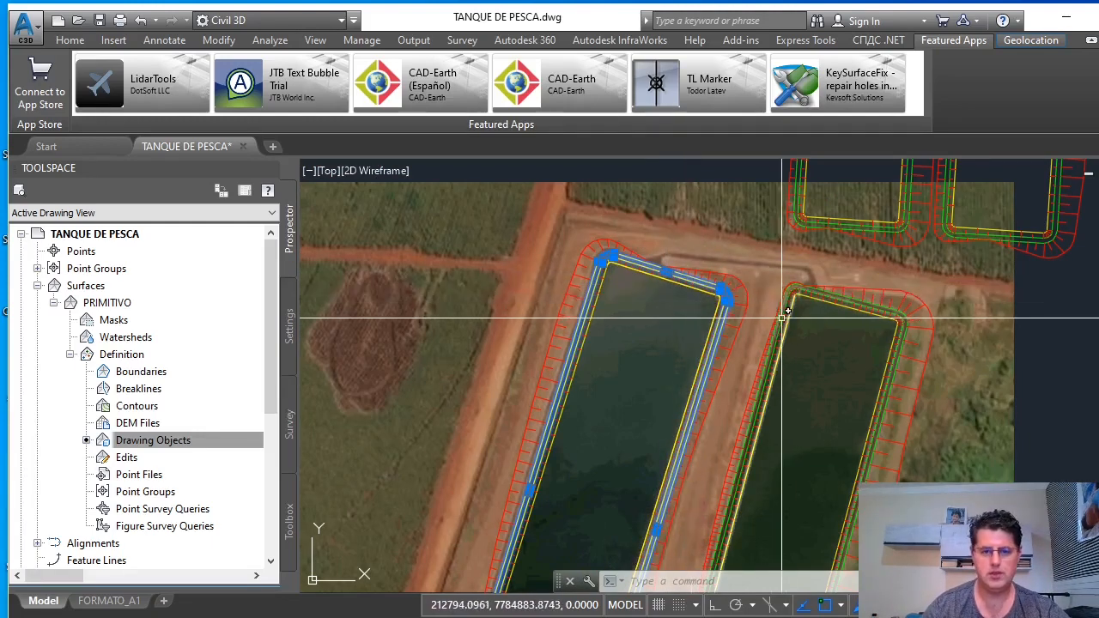
key(Escape)
Move both crest polylines of the western pond 300 units due west with Ortho on
click(69, 39)
scroll(670, 273, up, 4)
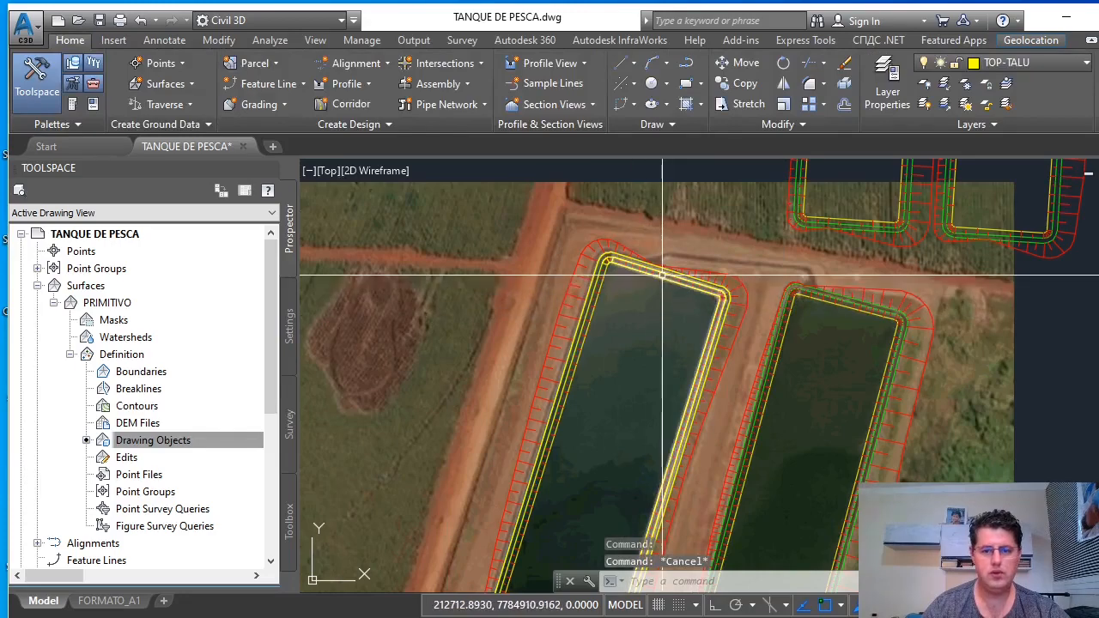
click(669, 270)
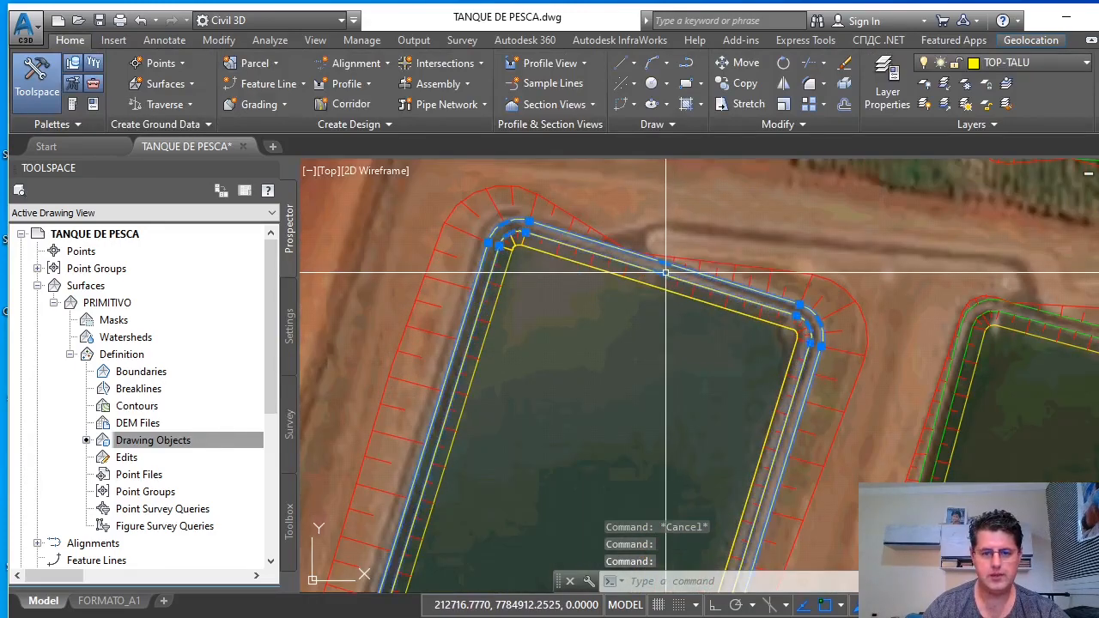
scroll(682, 284, down, 8)
text(m)
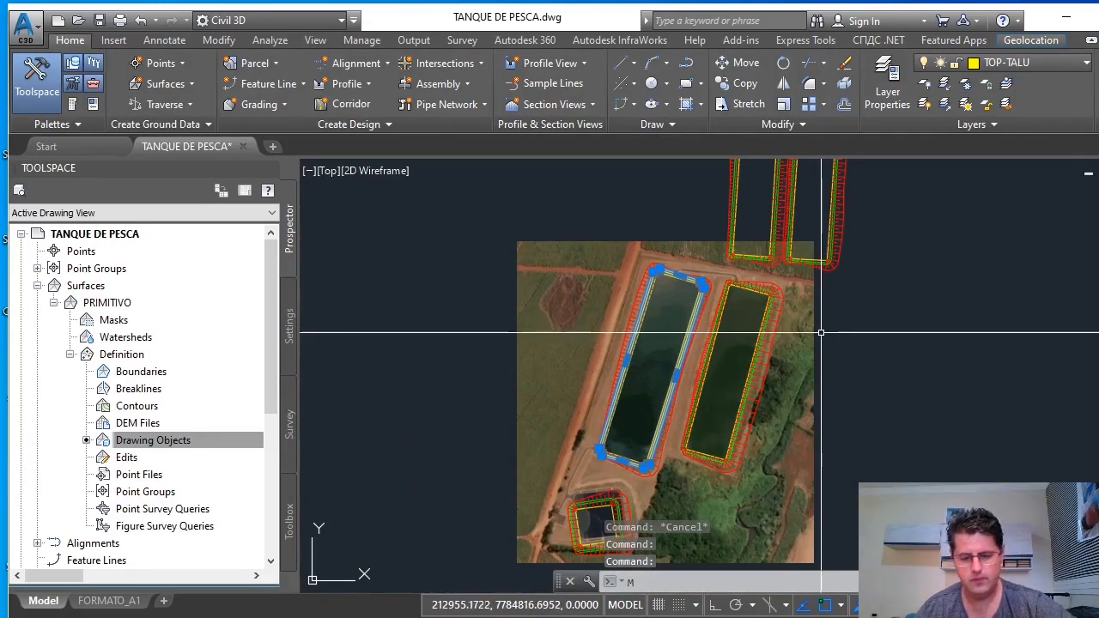
key(Return)
click(977, 339)
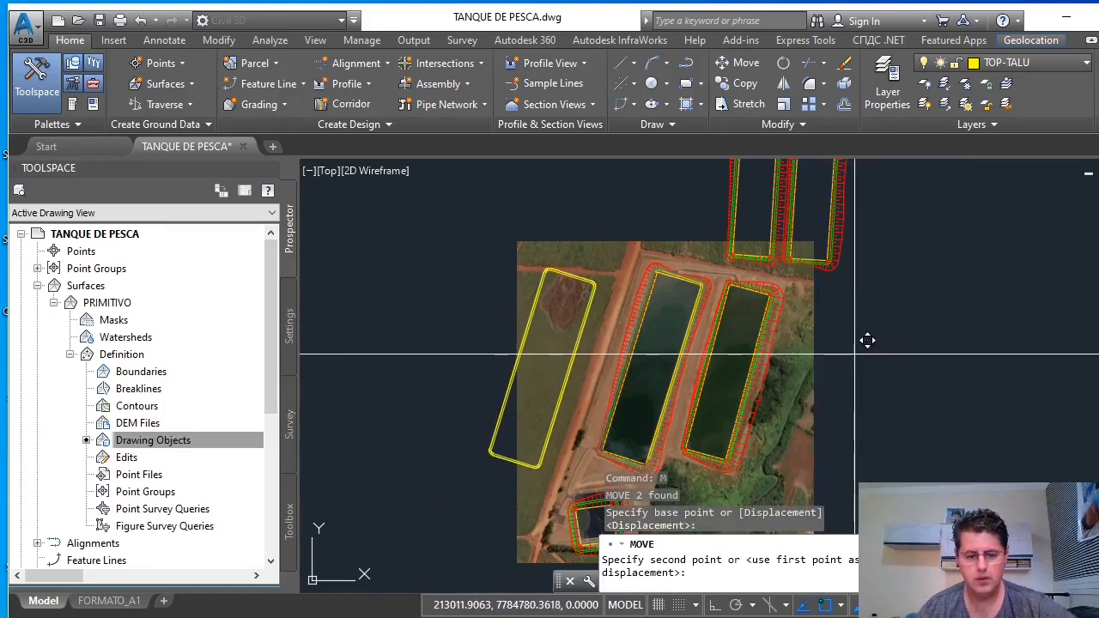
key(F8)
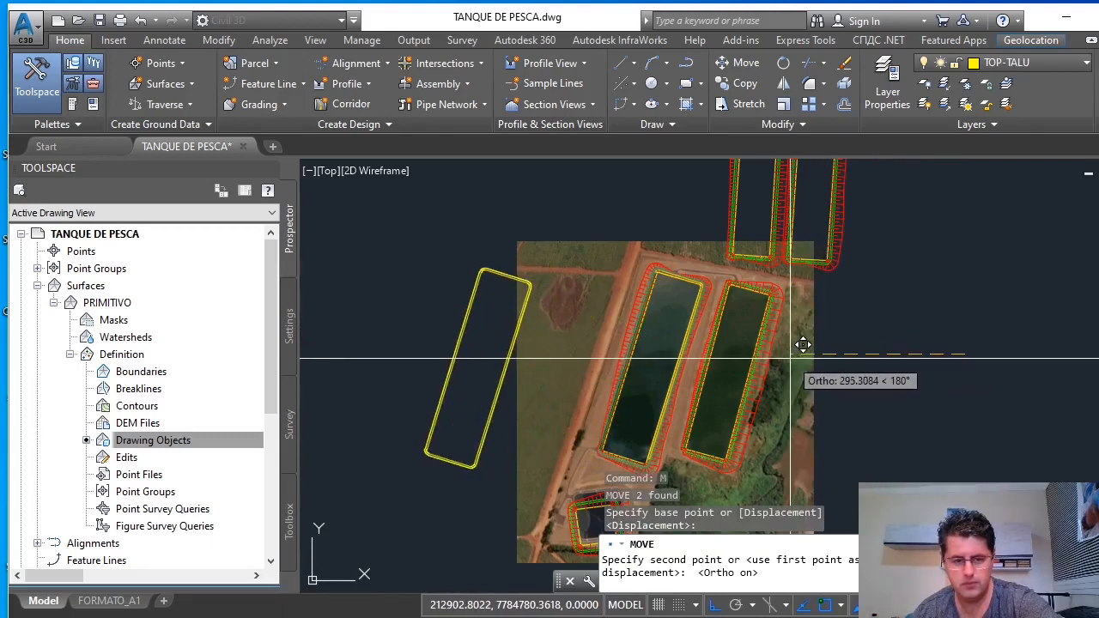
text(300)
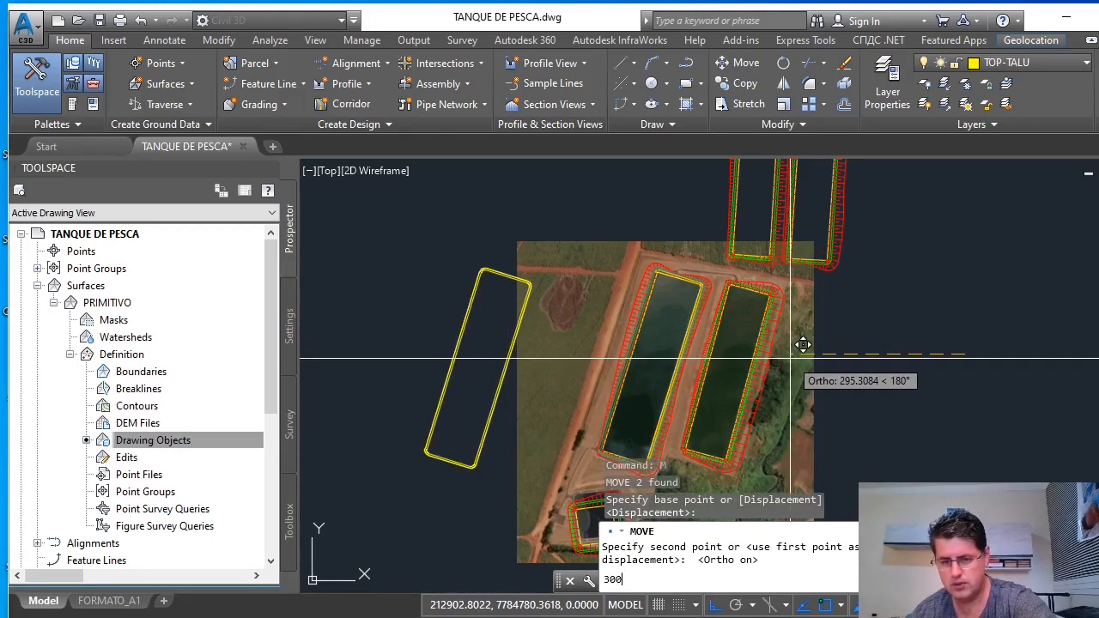
key(Return)
key(Escape)
key(Escape)
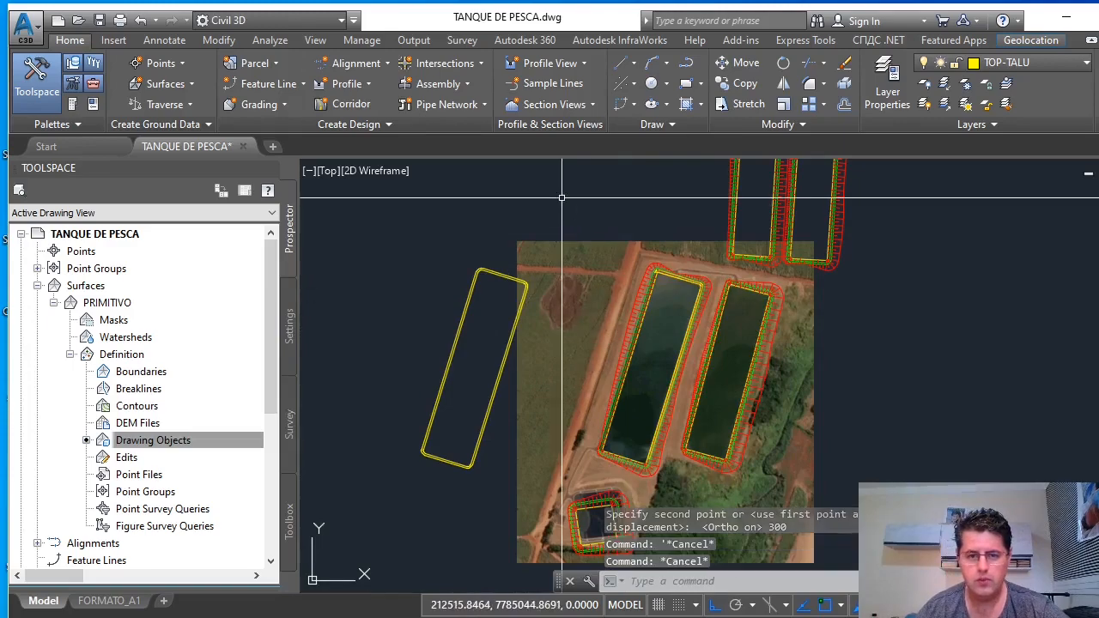
Erase all the original slope and crest lines remaining at the western pond
click(562, 198)
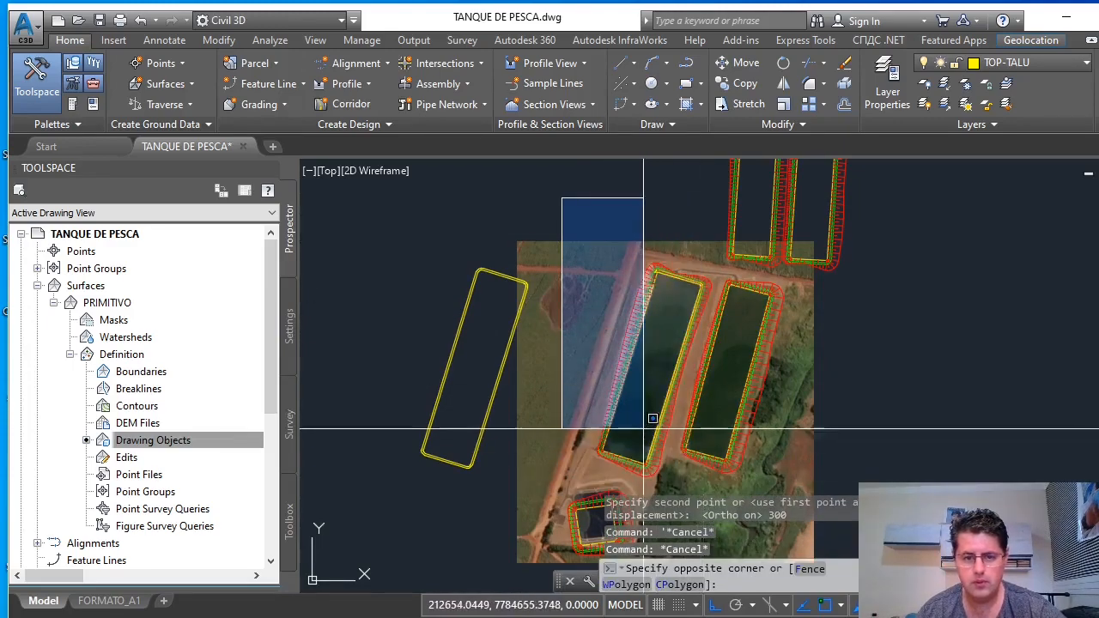
key(Escape)
scroll(738, 386, up, 6)
scroll(704, 344, down, 5)
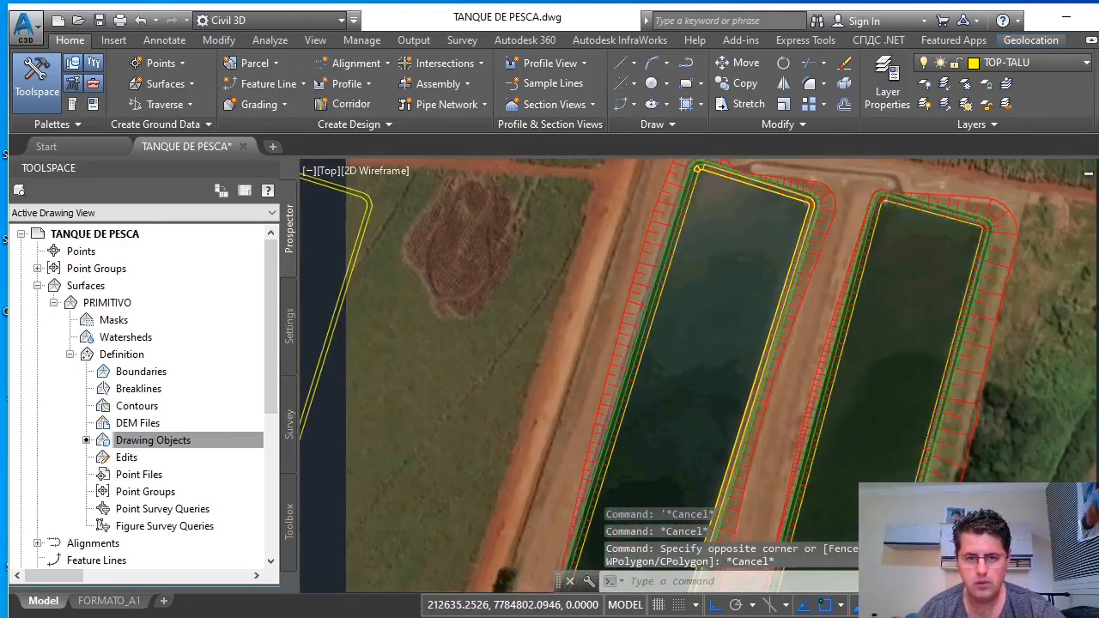
click(592, 213)
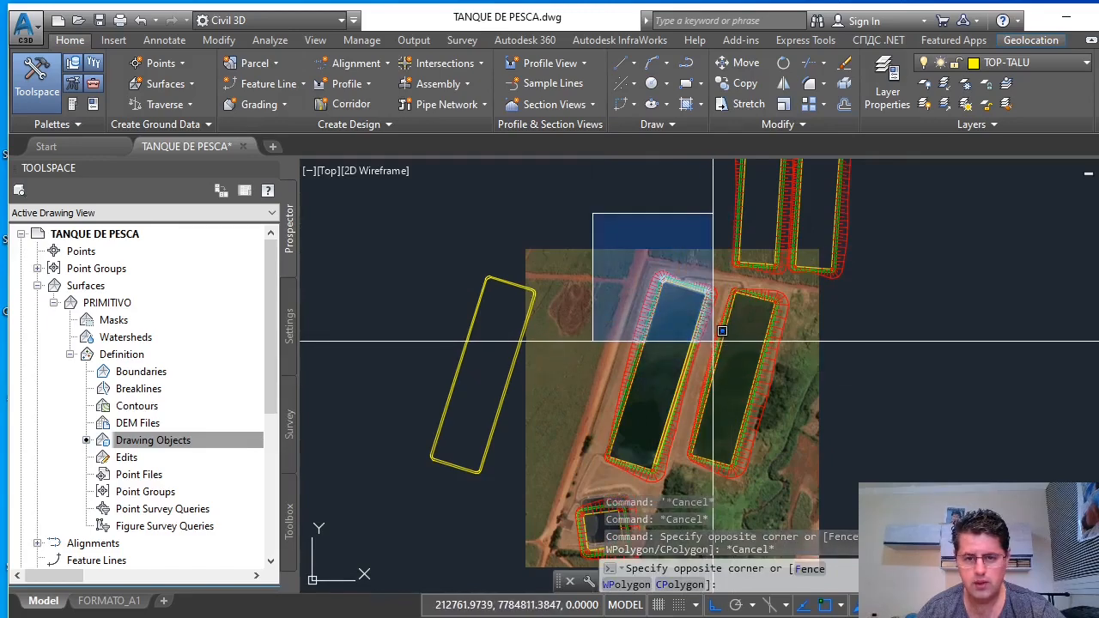
click(713, 325)
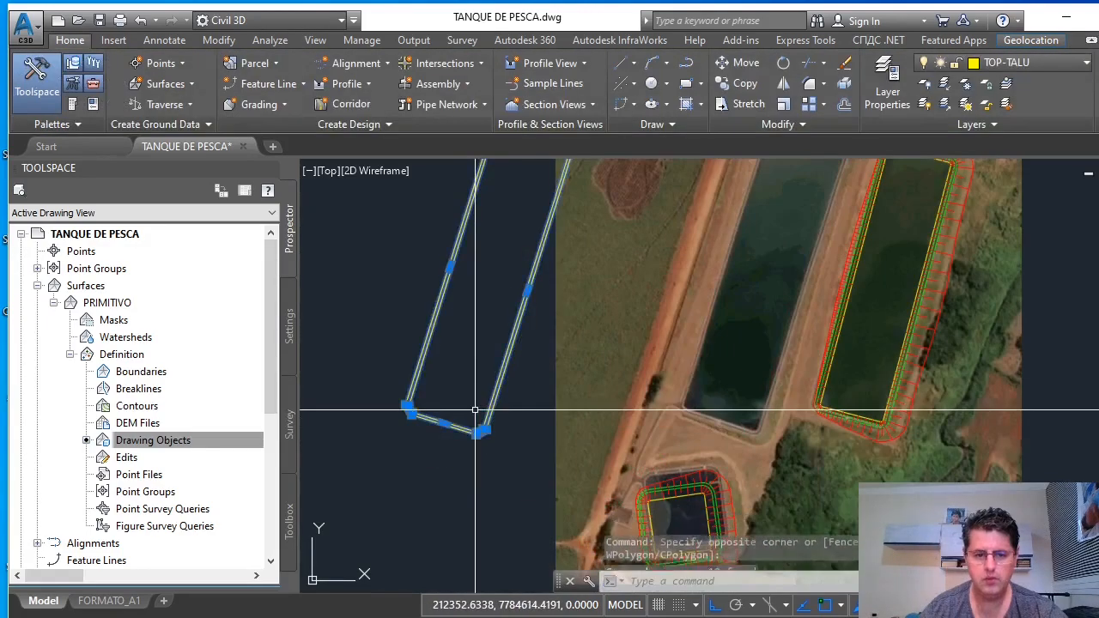
Move the two crest polylines 300 units due east back onto the western pond, and turn all layers back on
text(m)
key(Return)
click(380, 294)
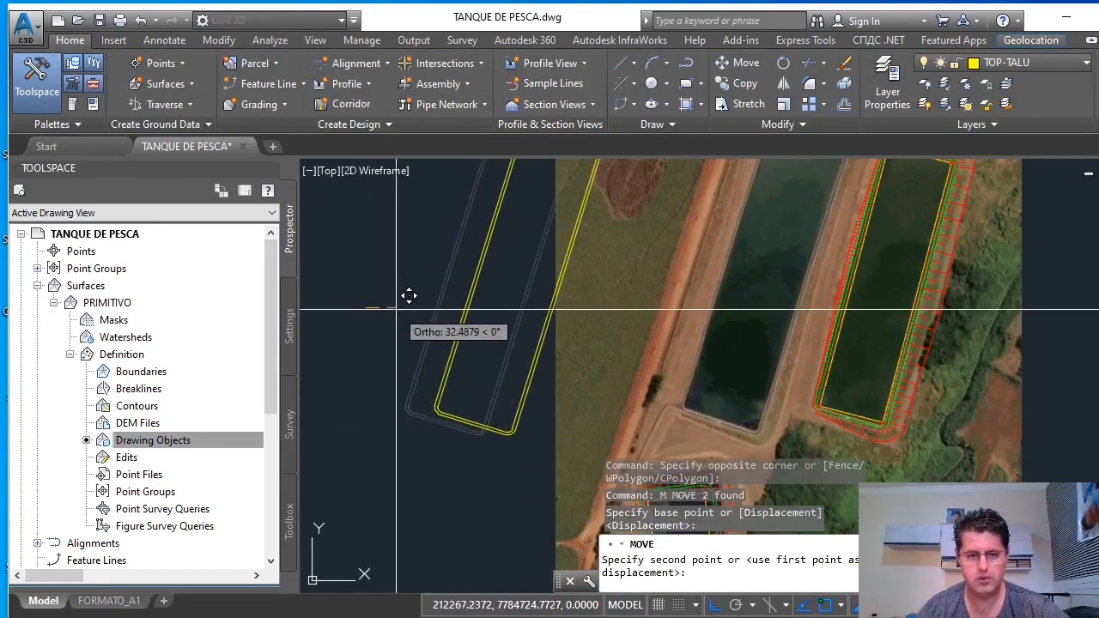
text(300)
key(Return)
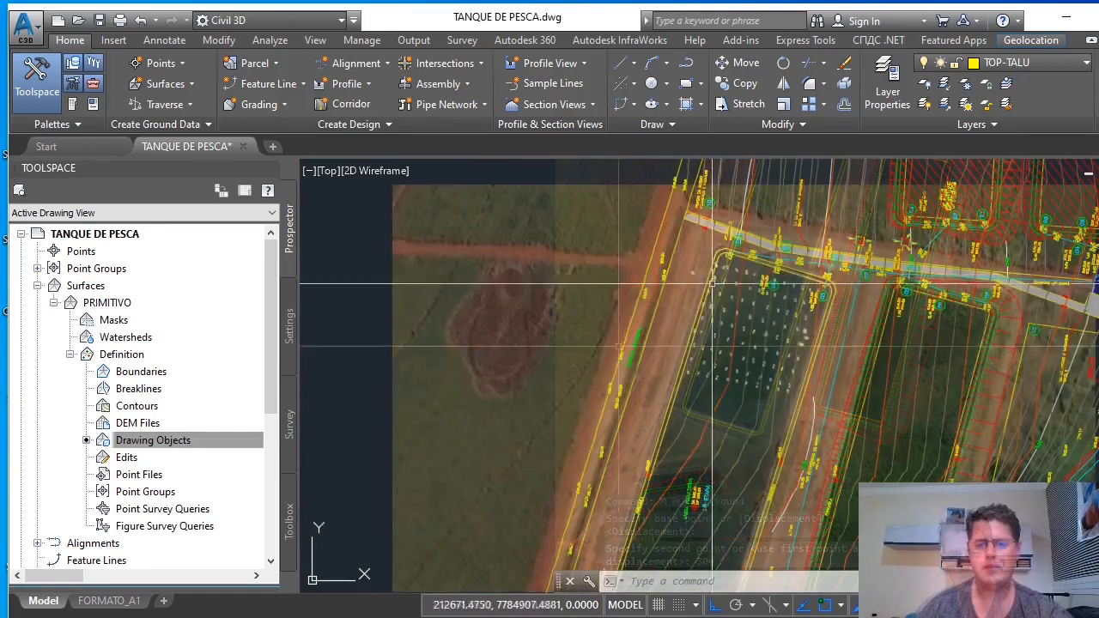
Examine the crest elevation mark on the west bank and the water and bottom level labels inside the western pond
scroll(677, 380, down, 5)
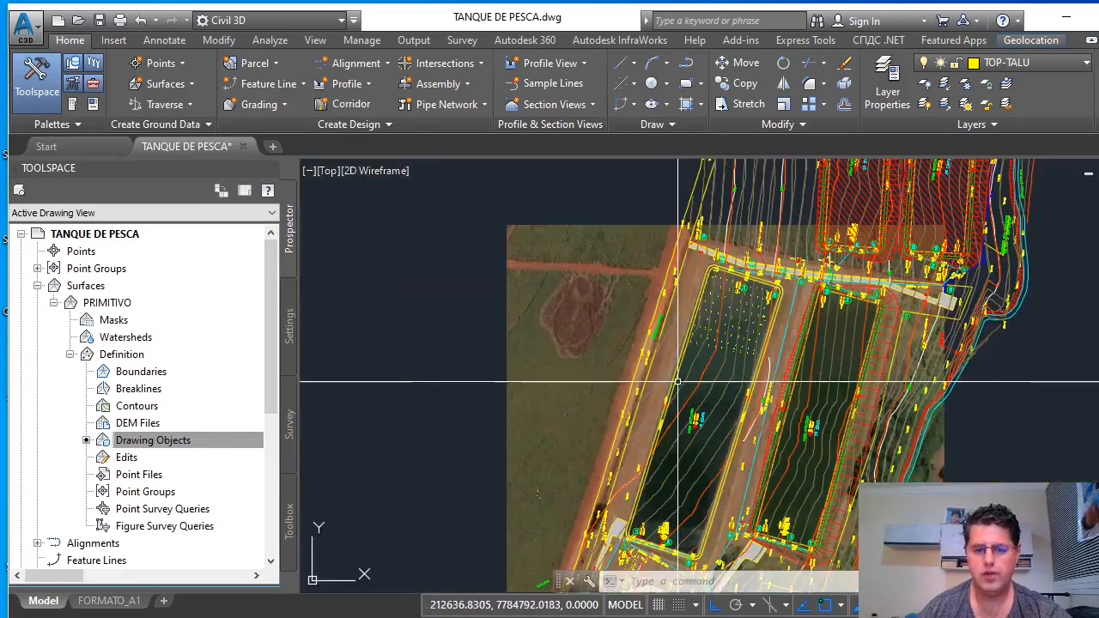
scroll(678, 430, up, 5)
scroll(633, 361, up, 3)
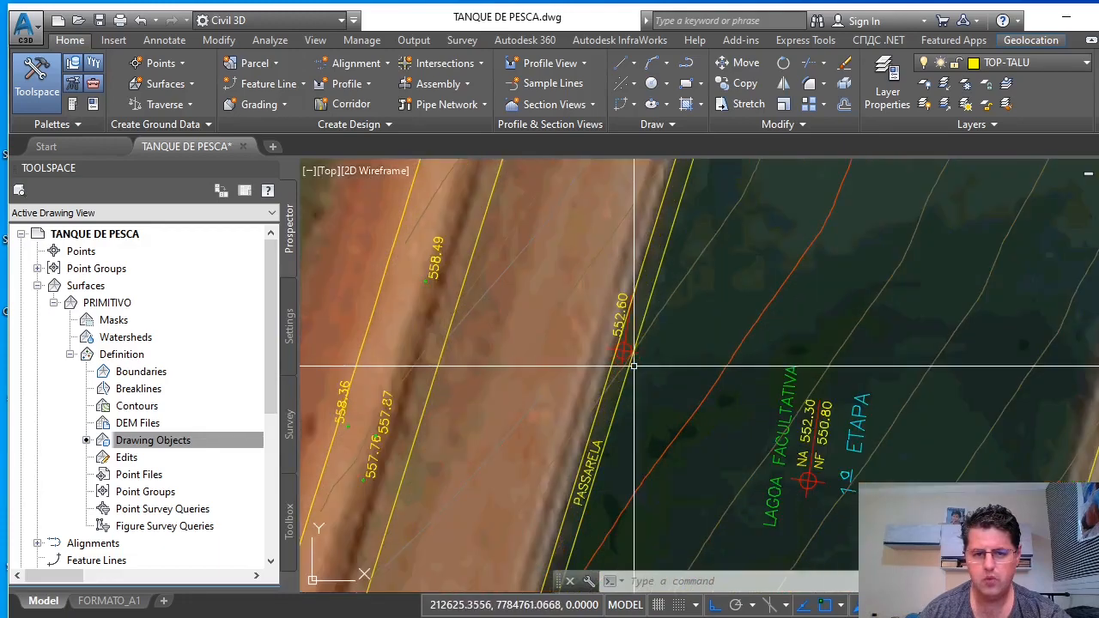
scroll(633, 361, down, 3)
scroll(615, 335, up, 4)
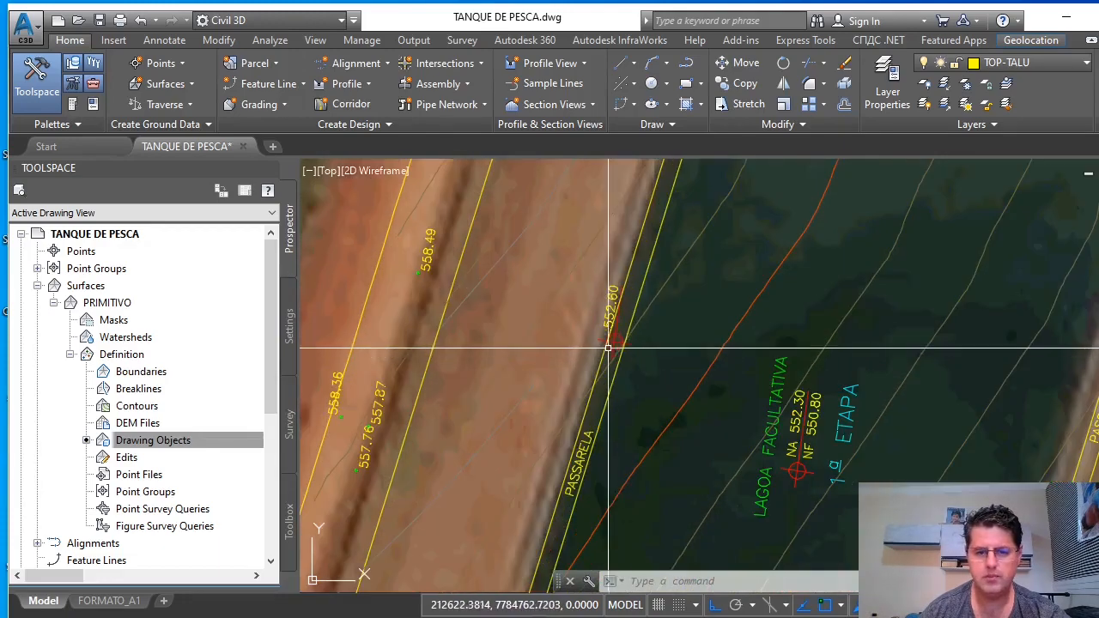
scroll(615, 333, down, 1)
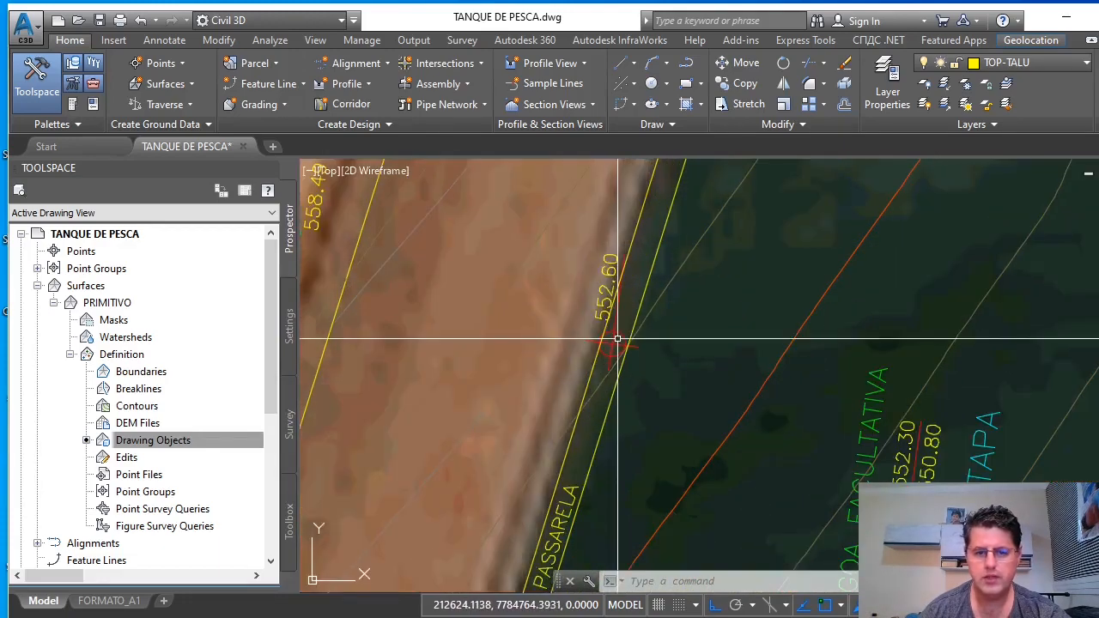
scroll(607, 323, down, 2)
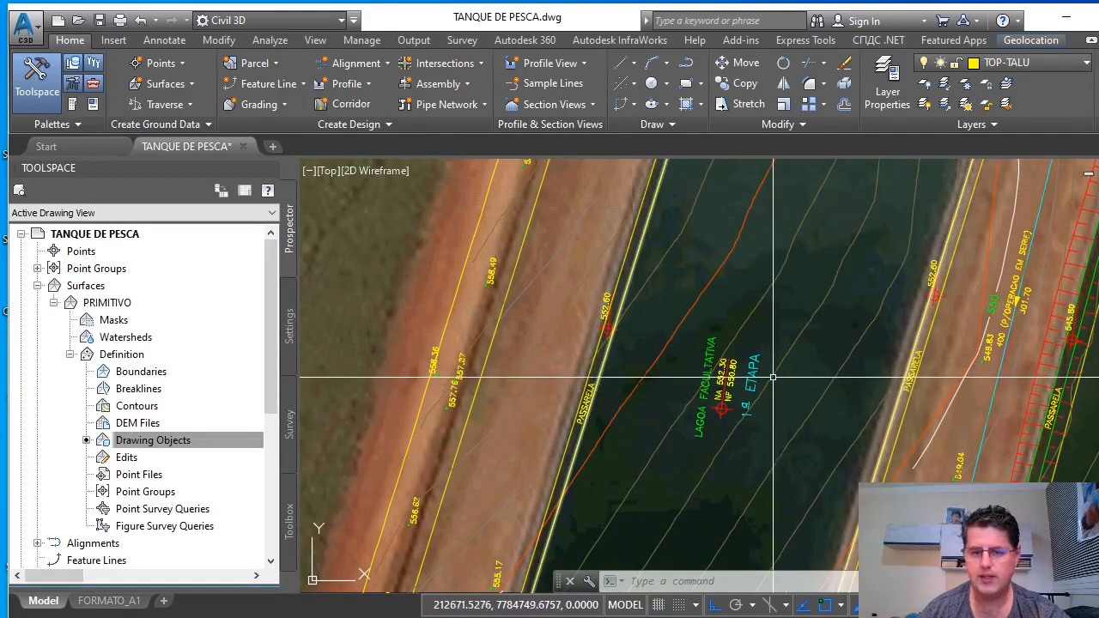
scroll(719, 418, up, 4)
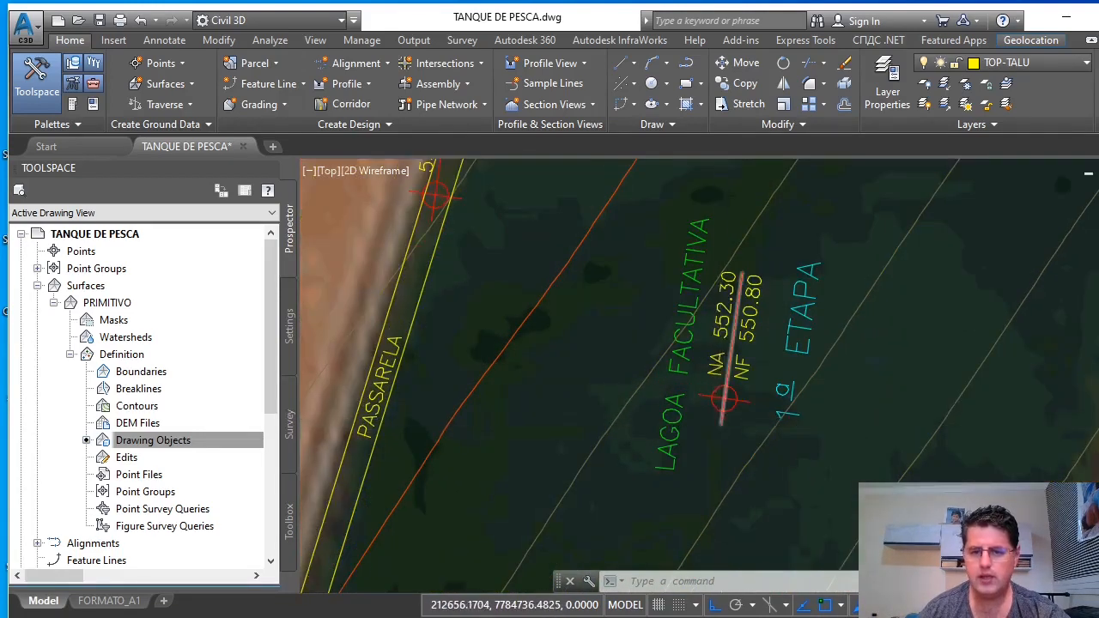
Inspect the crest polylines around the western pond's northern end and both banks, and recheck the west bank's crest elevation mark
scroll(719, 419, down, 8)
scroll(733, 267, up, 5)
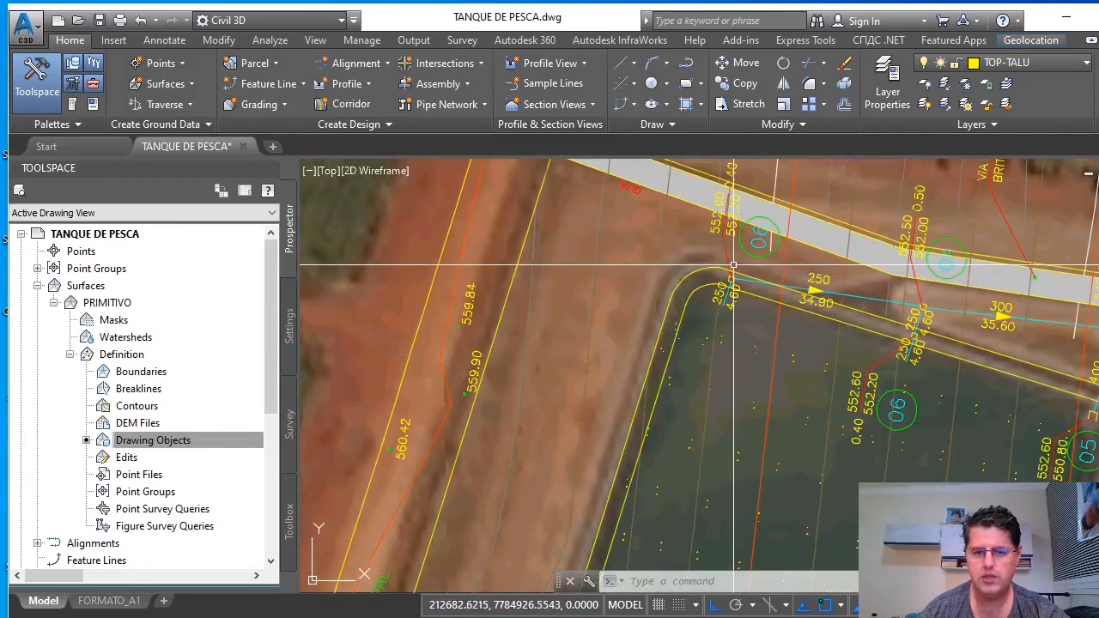
mouse_move(714, 257)
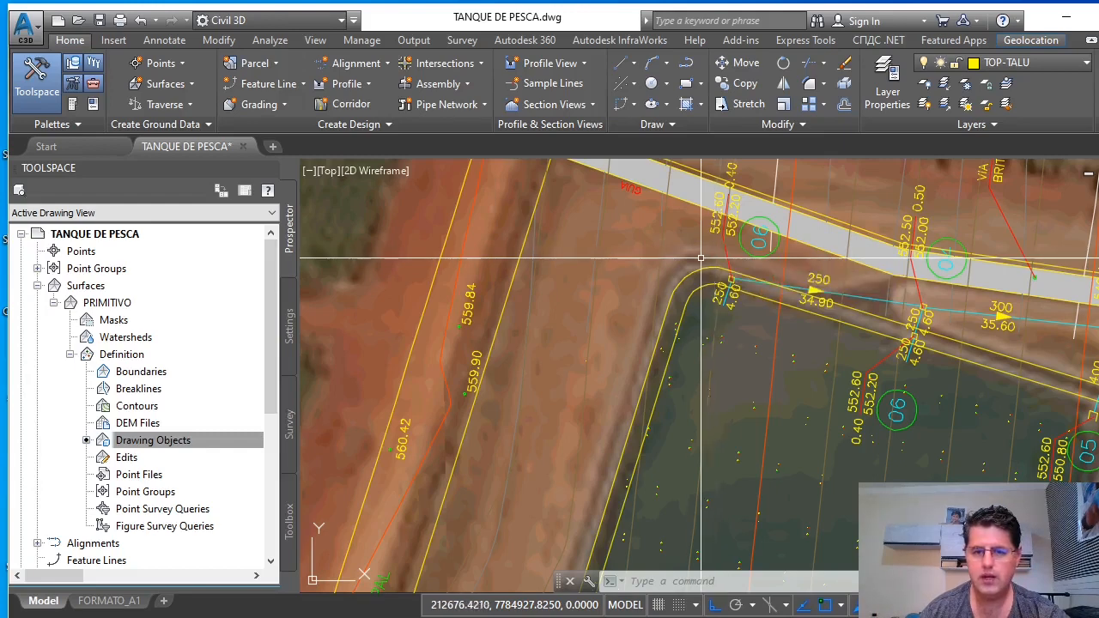
scroll(692, 273, down, 2)
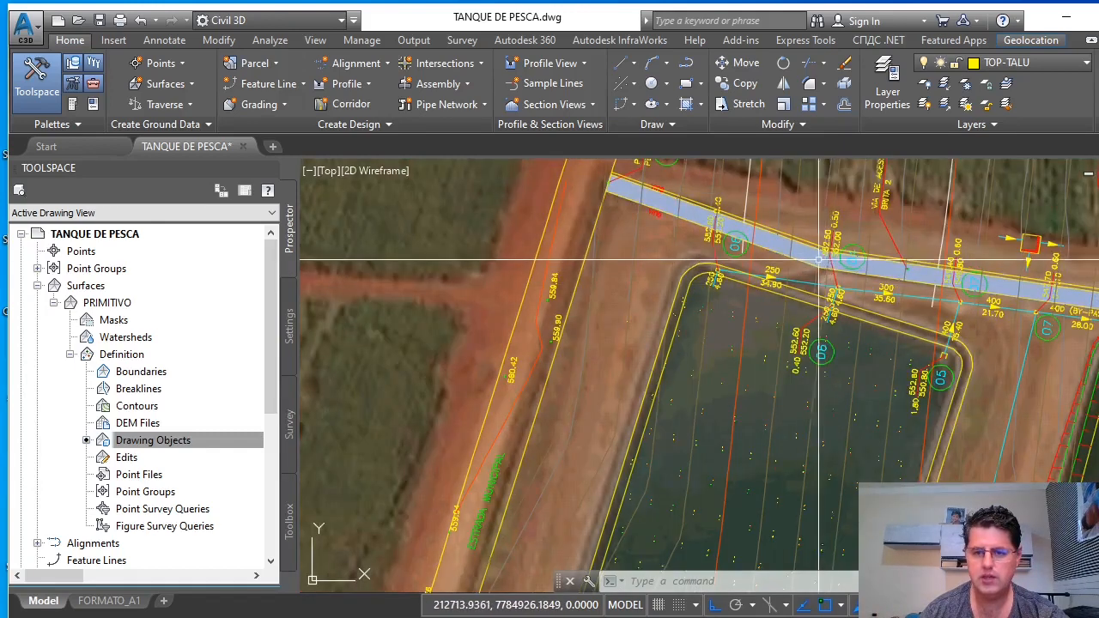
scroll(724, 268, down, 4)
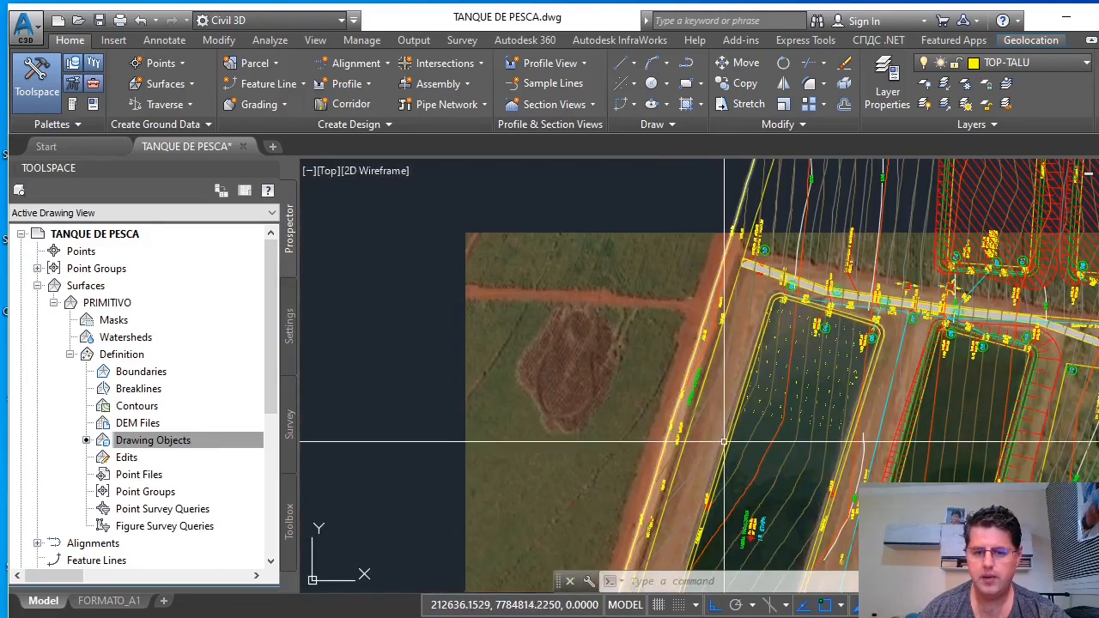
scroll(781, 464, down, 2)
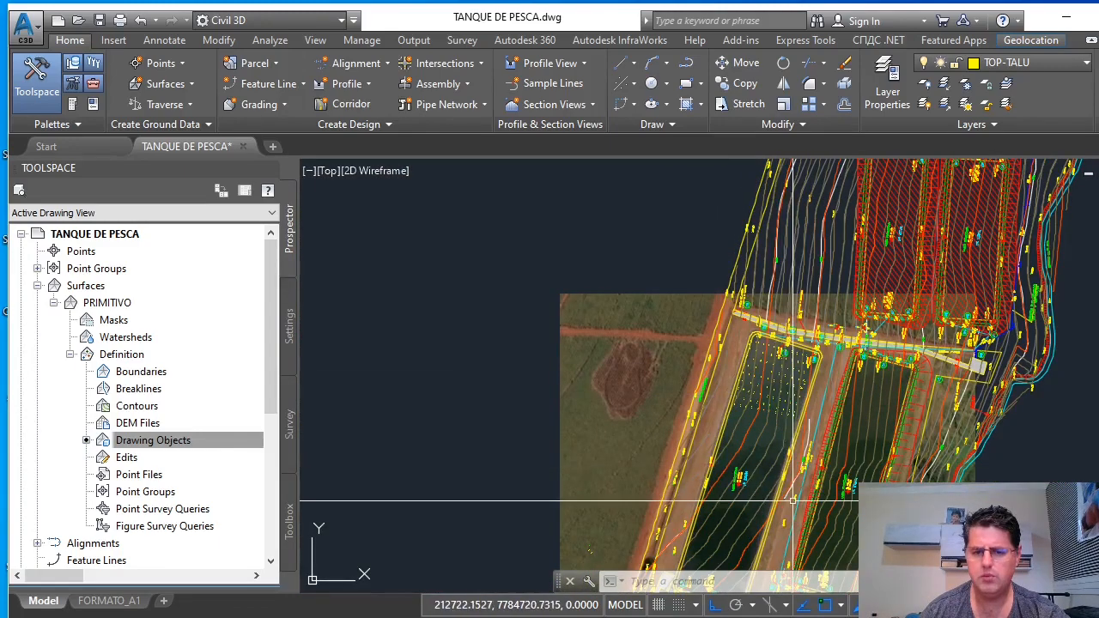
scroll(768, 376, up, 5)
scroll(768, 375, down, 5)
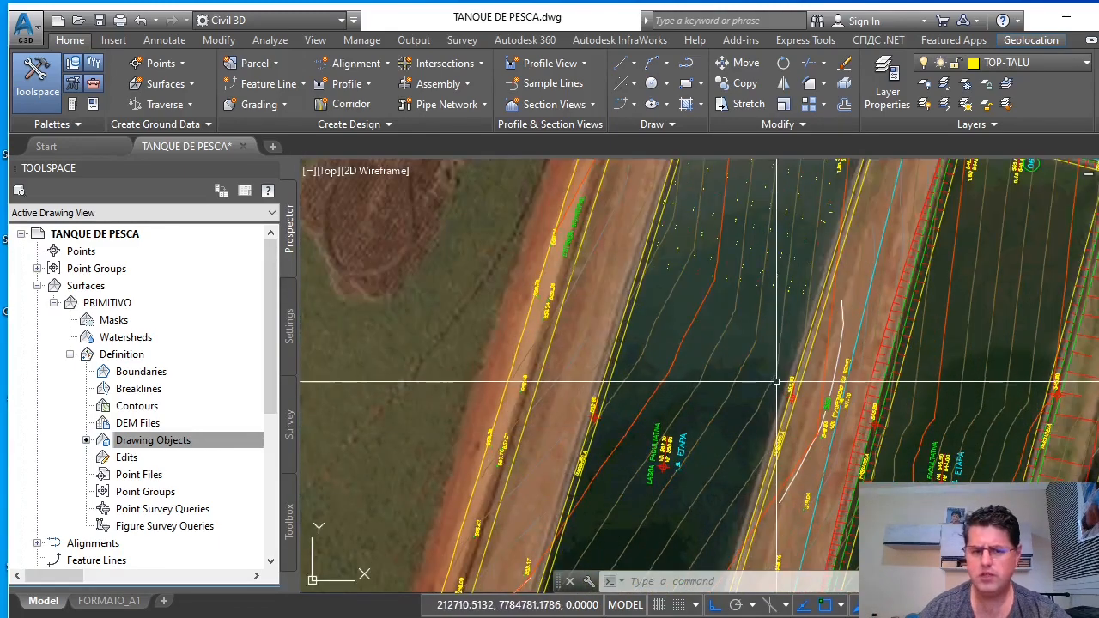
scroll(757, 396, up, 5)
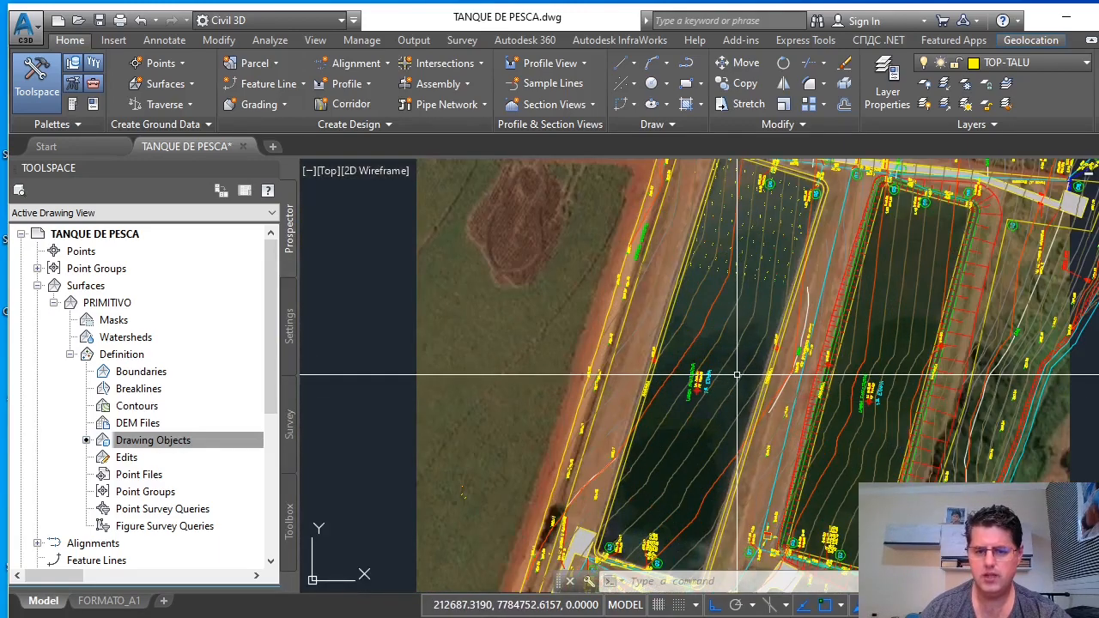
mouse_move(737, 375)
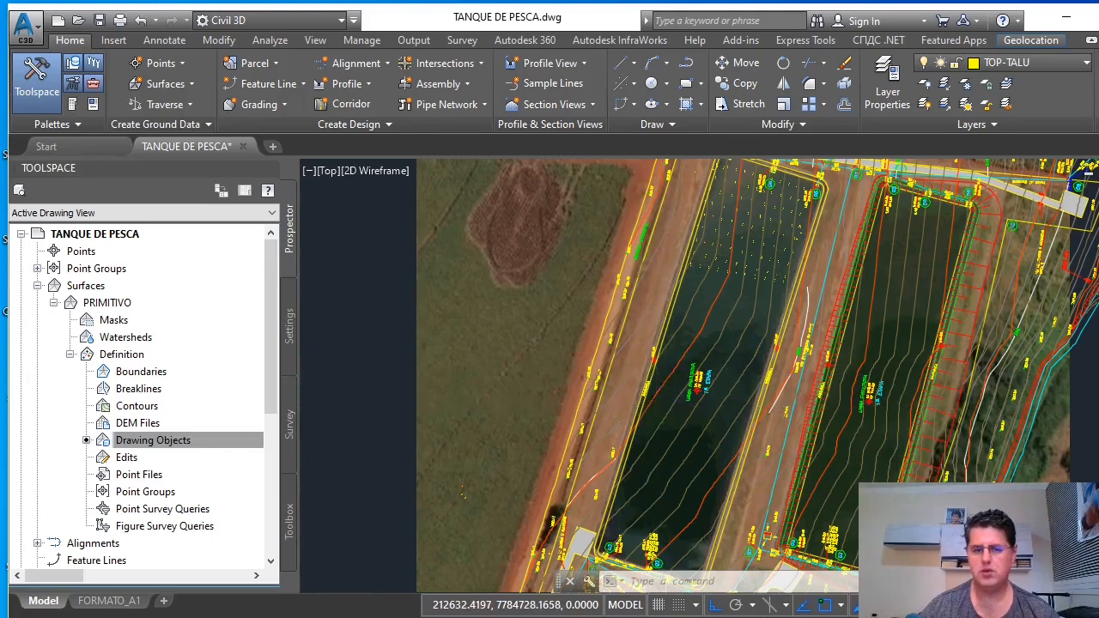
scroll(653, 354, down, 3)
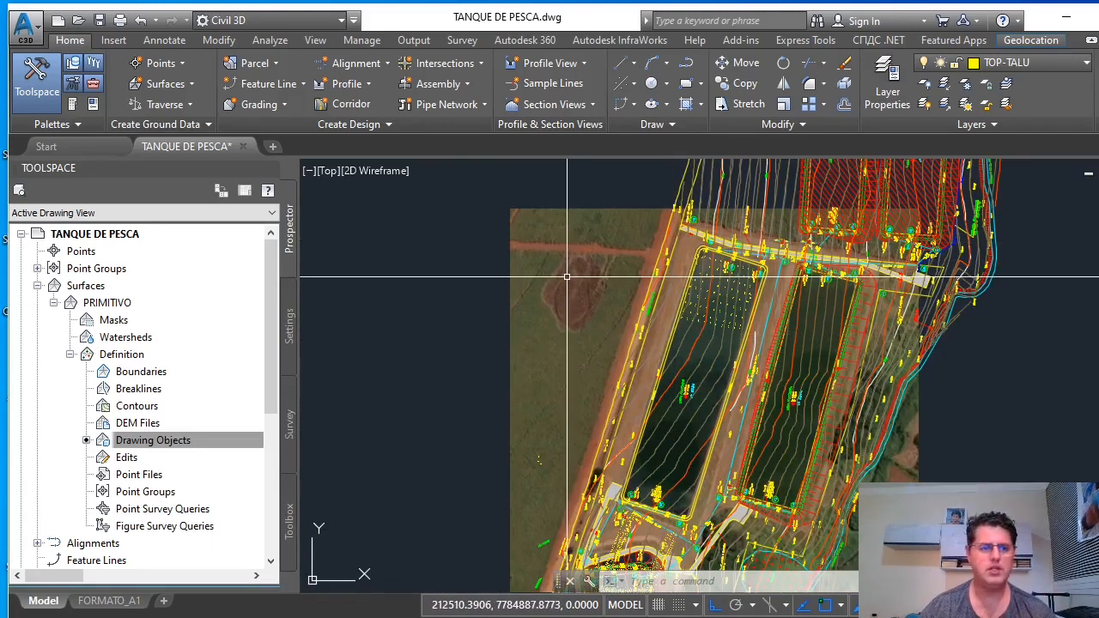
scroll(611, 361, up, 4)
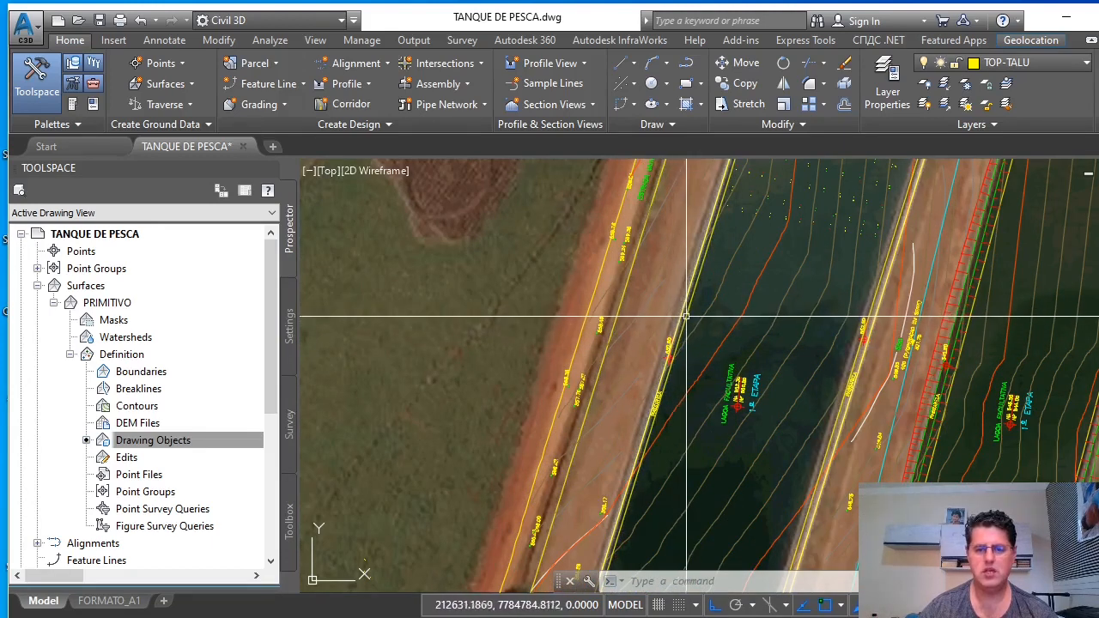
scroll(677, 371, up, 4)
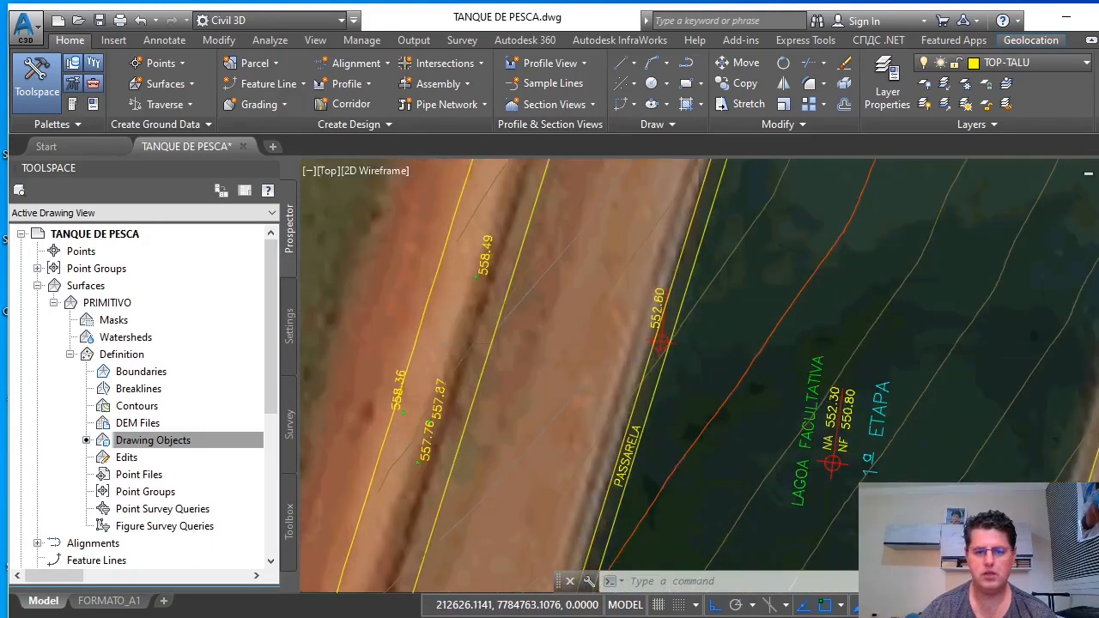
scroll(660, 339, up, 2)
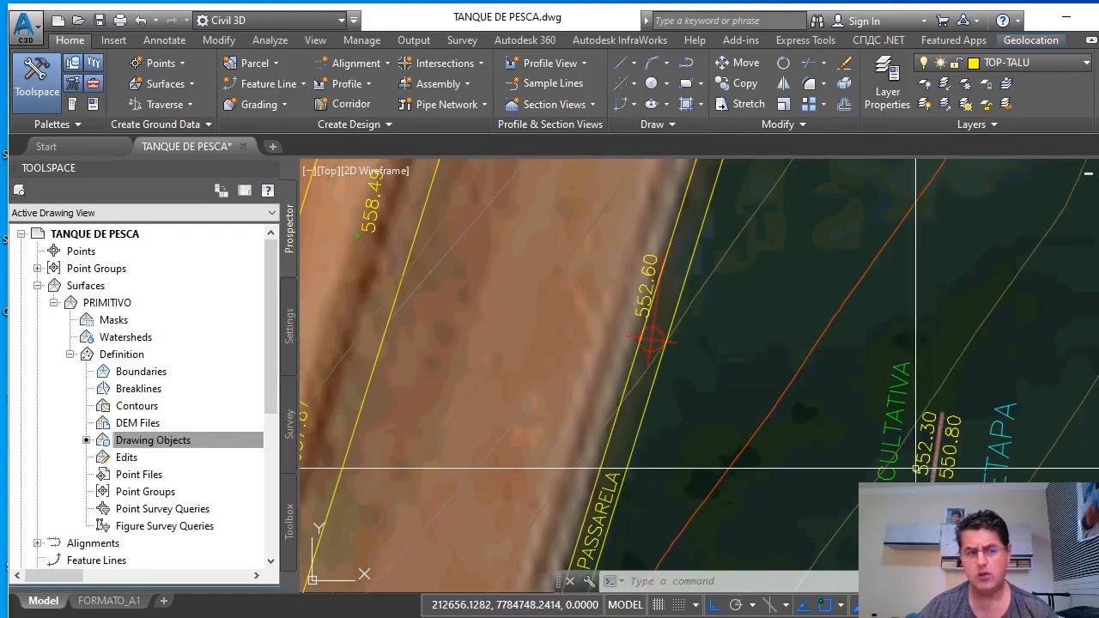
Open the Grading Creation Tools and start a new grading group named TANQUE 01 with automatic surface creation
click(252, 112)
click(274, 131)
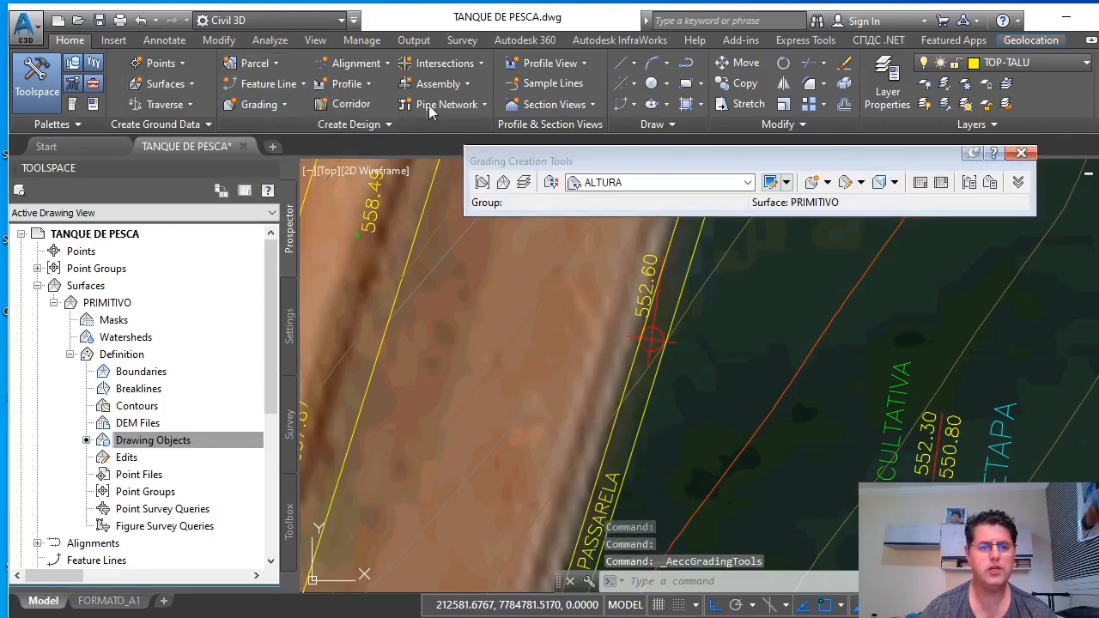
click(481, 184)
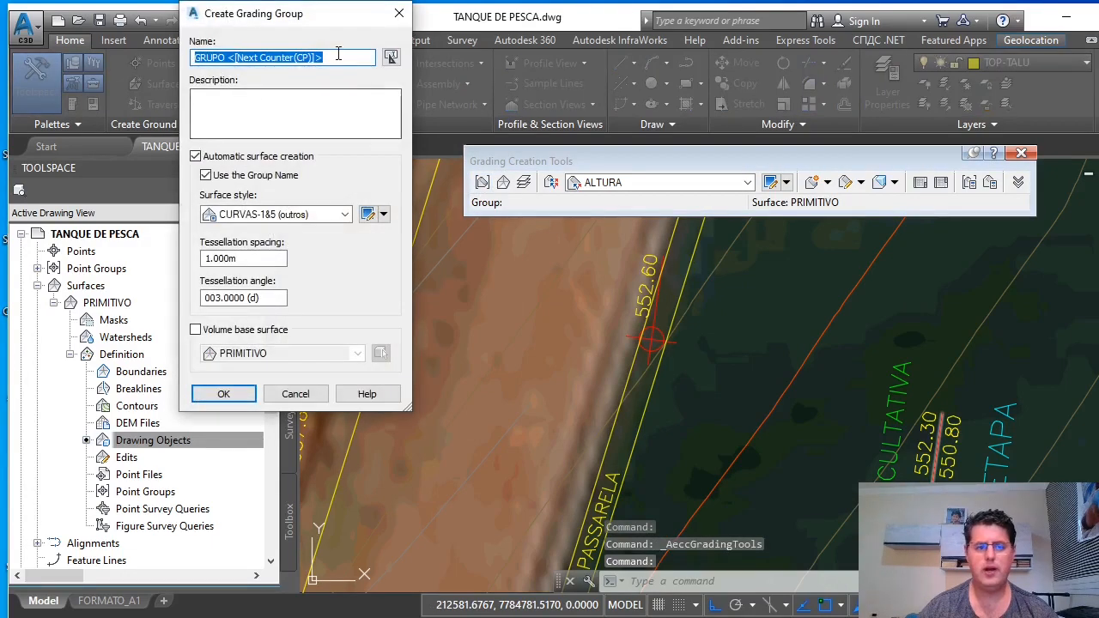
drag(320, 17, 339, 69)
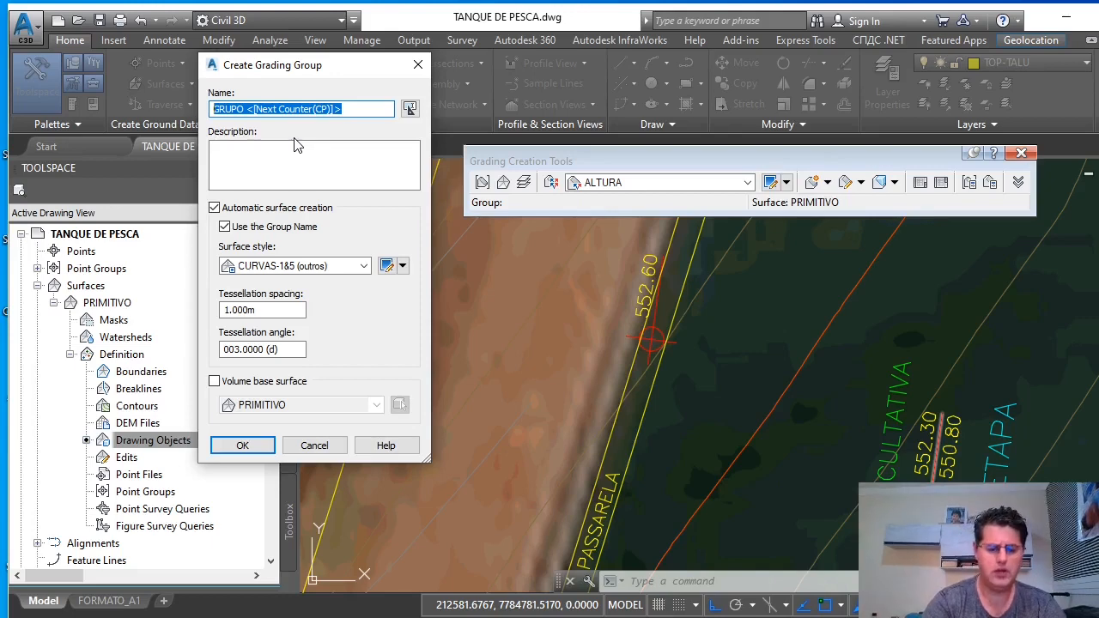
text(TANQUE 01)
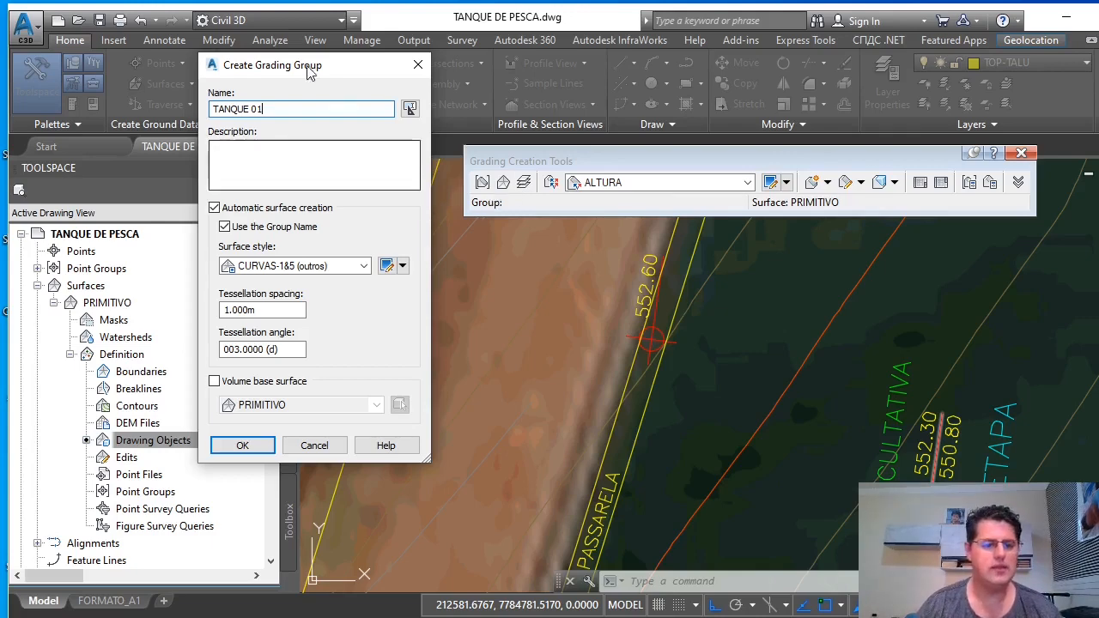
Enable PRIMITIVO as the group's volume base surface and create the grading group with its TIN surface TANQUE 01
click(215, 381)
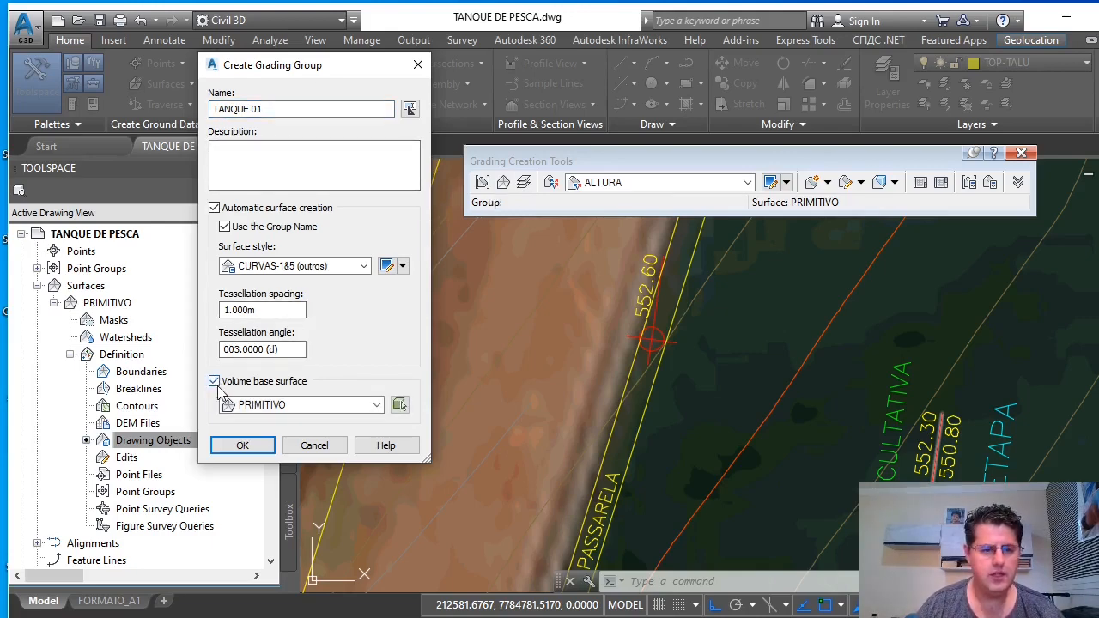
click(314, 411)
click(311, 420)
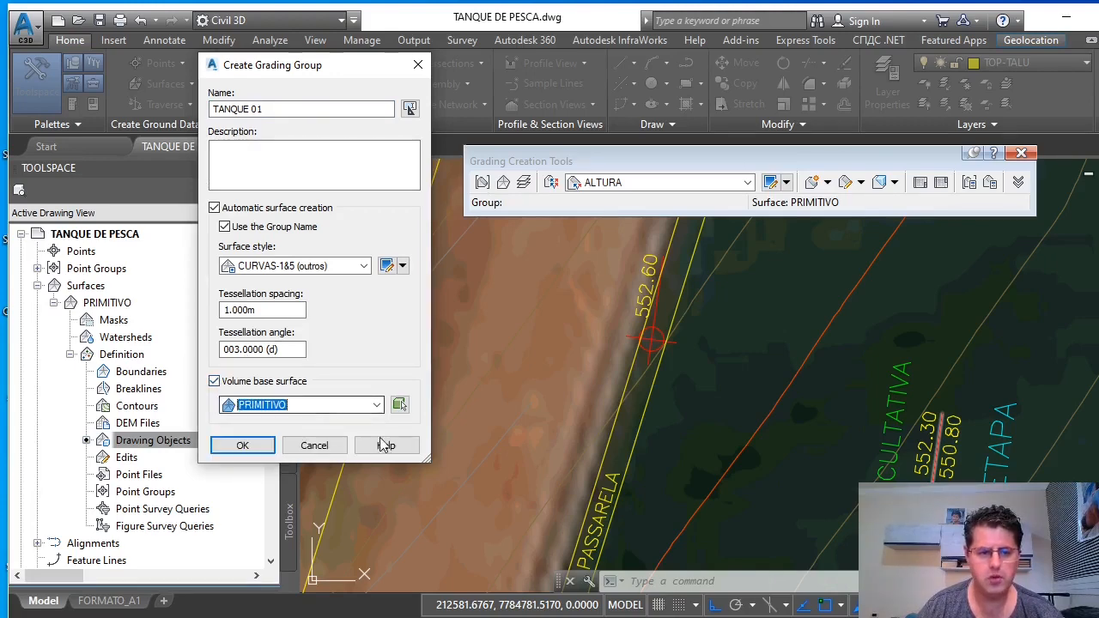
click(232, 453)
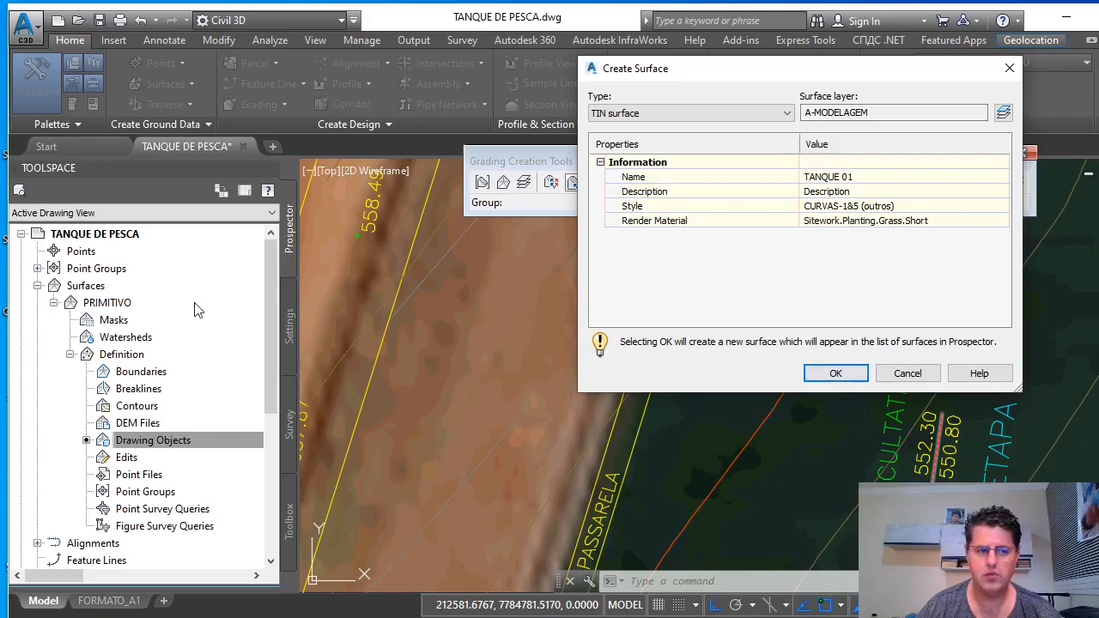
click(833, 374)
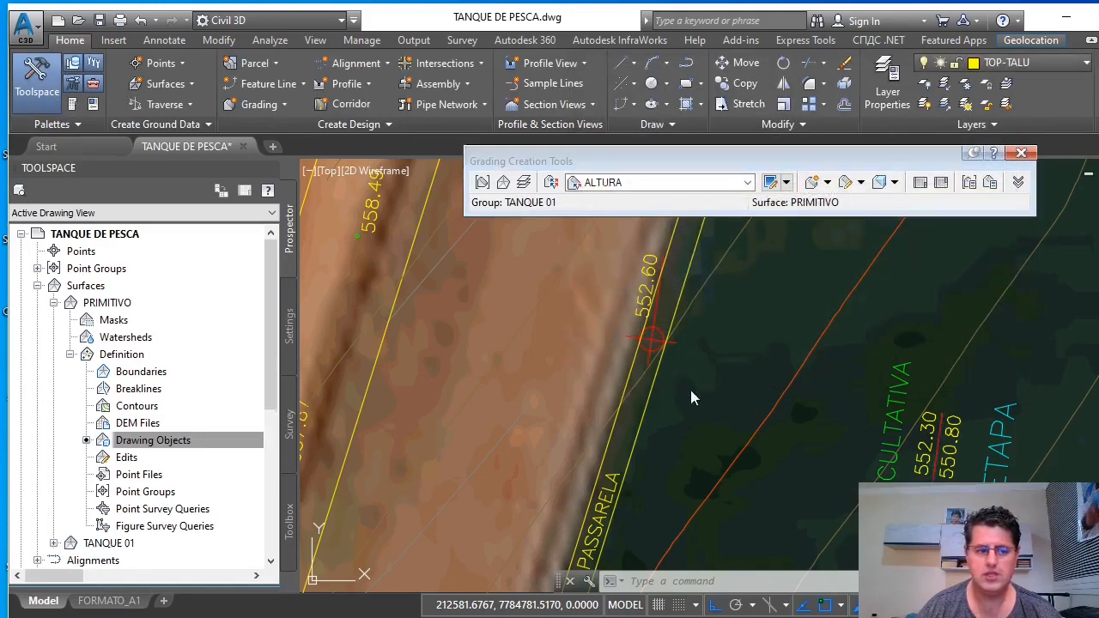
click(54, 303)
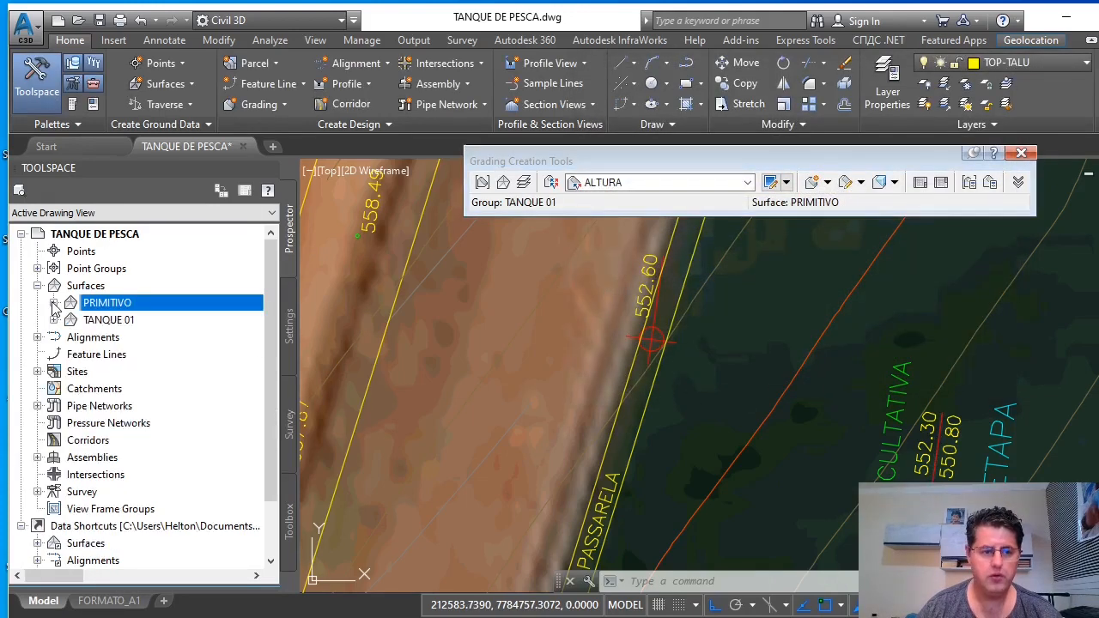
click(504, 189)
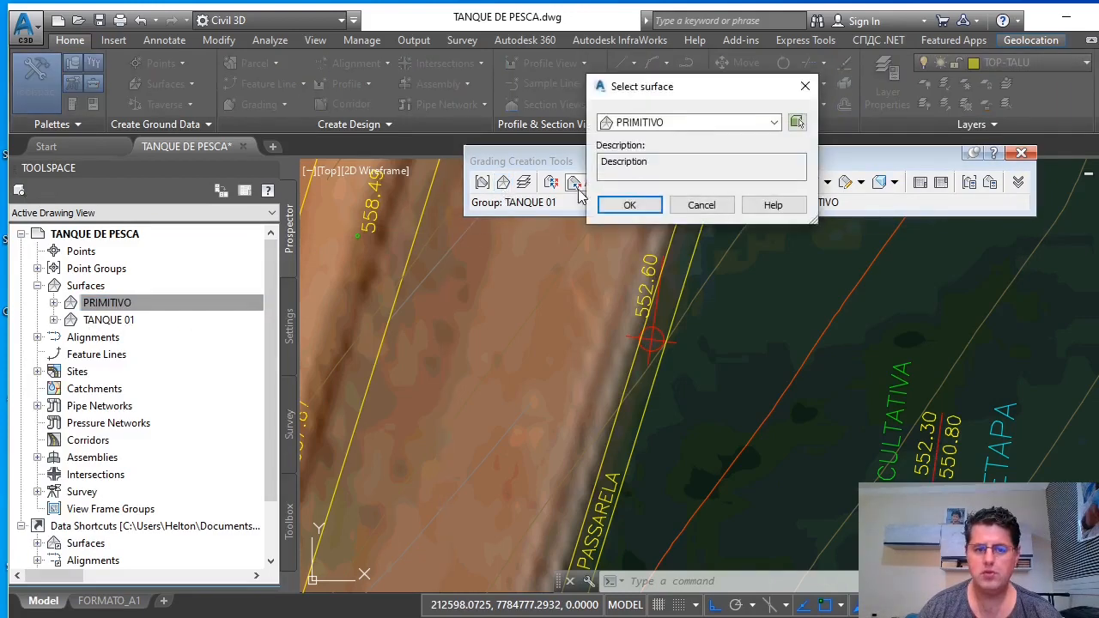
click(695, 124)
click(698, 126)
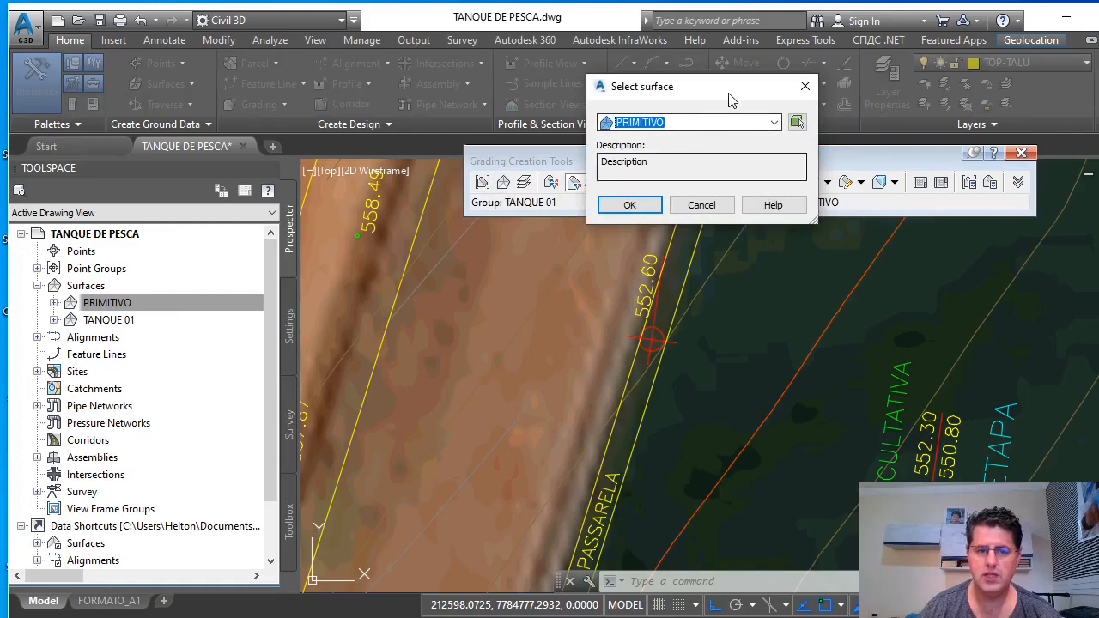
click(806, 86)
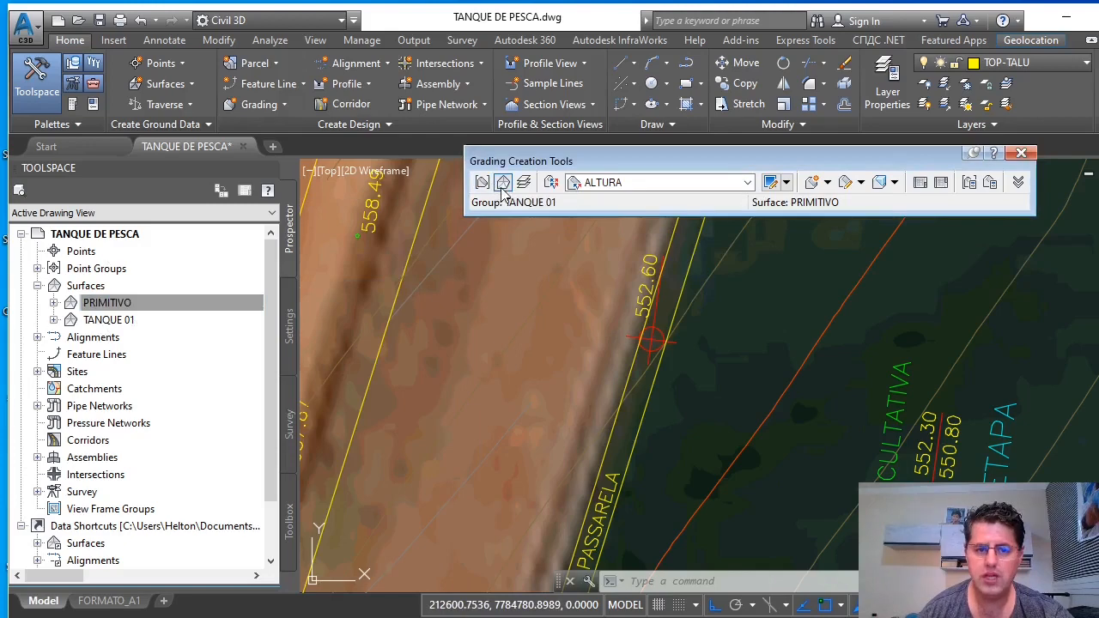
Set PRIMITIVO as the target surface for the TANQUE 01 grading group
click(504, 191)
click(682, 120)
click(682, 120)
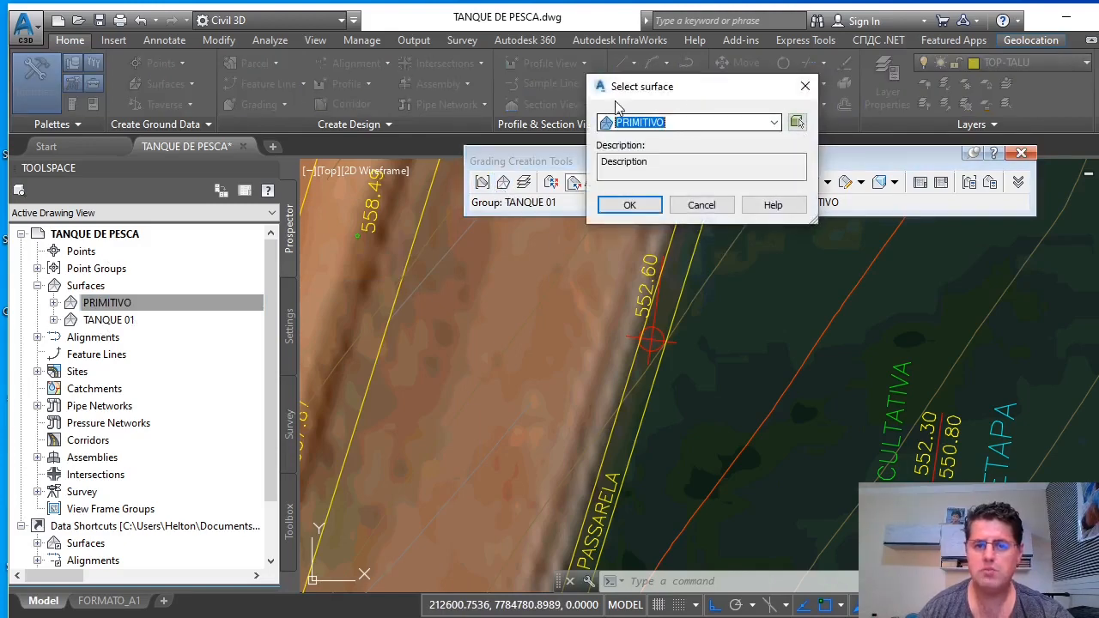
click(625, 206)
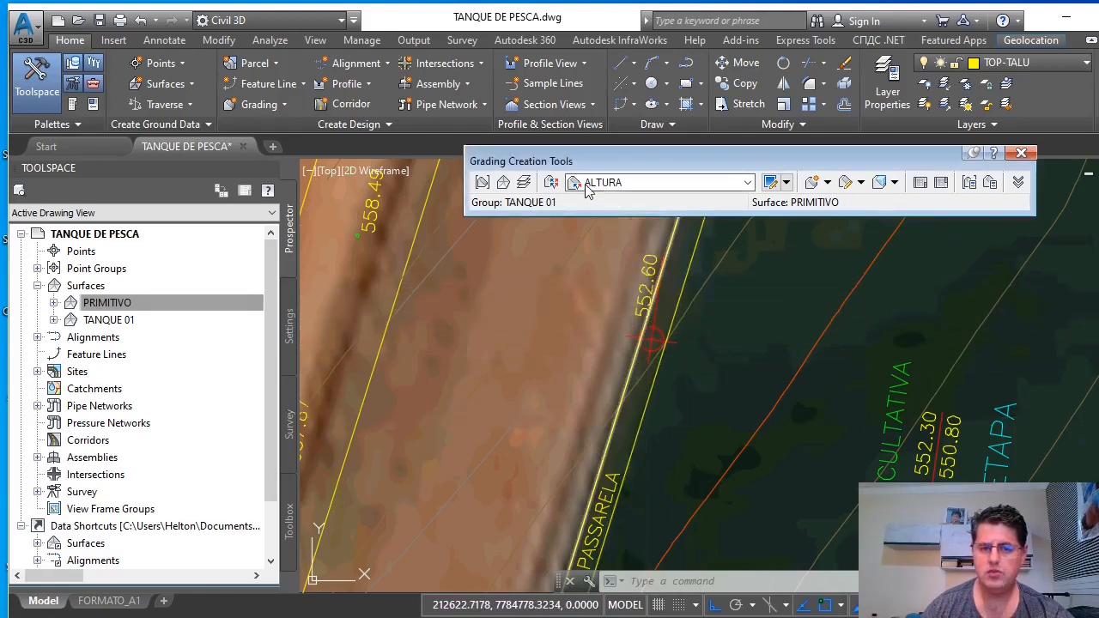
Start a grading with the SUPERFÍCIE criterion and convert the western pond's outer crest polyline into a Site 1 feature line with assigned elevations
click(614, 183)
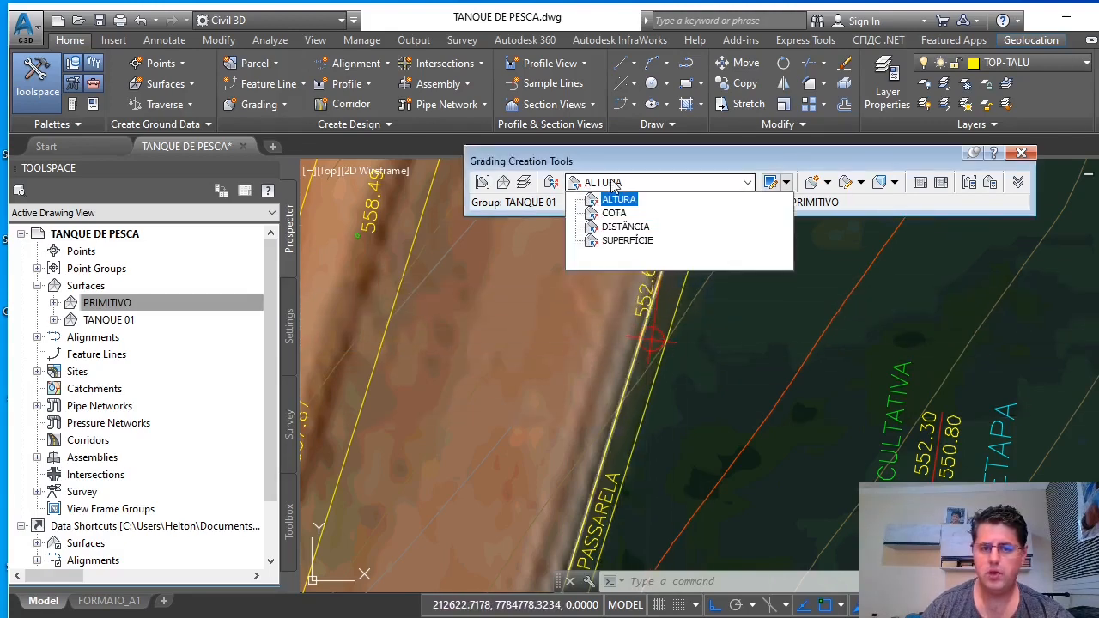
click(627, 241)
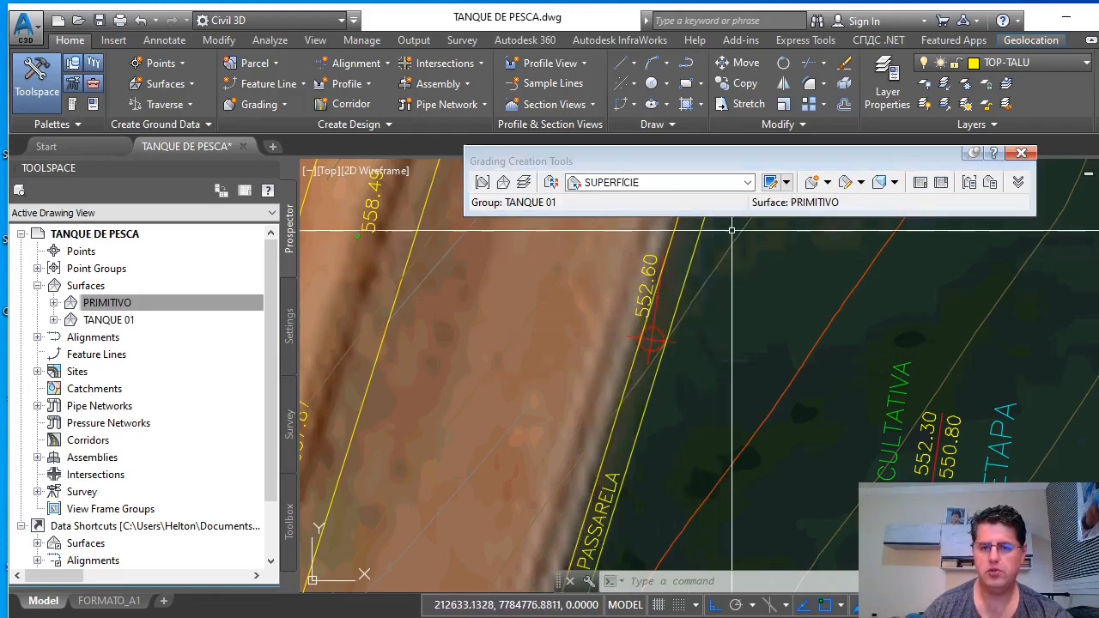
click(812, 183)
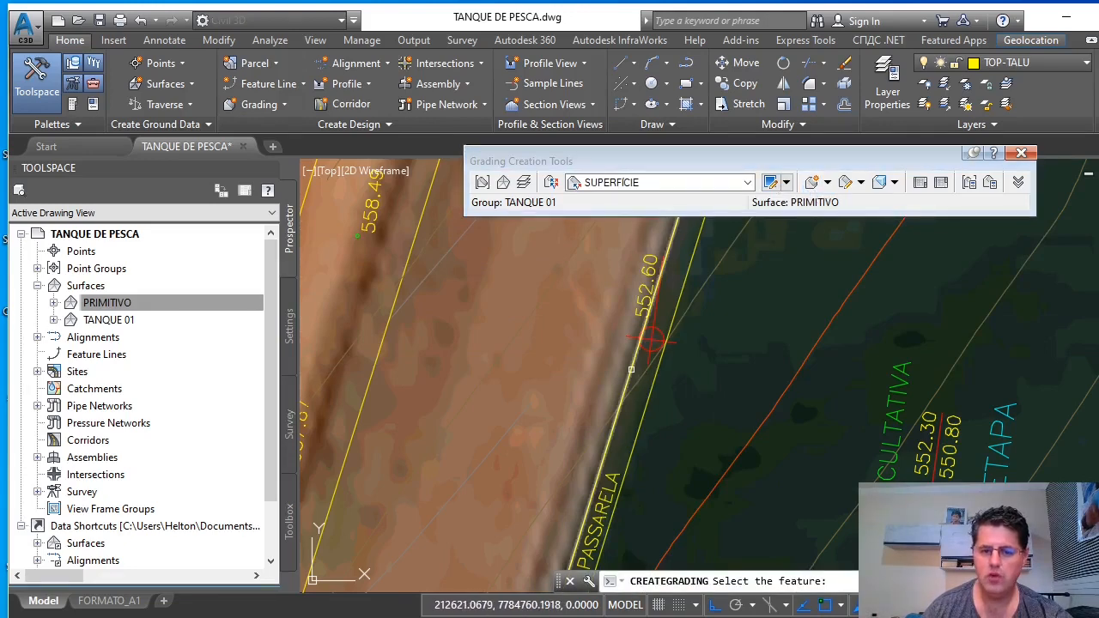
scroll(631, 369, down, 2)
scroll(635, 378, up, 3)
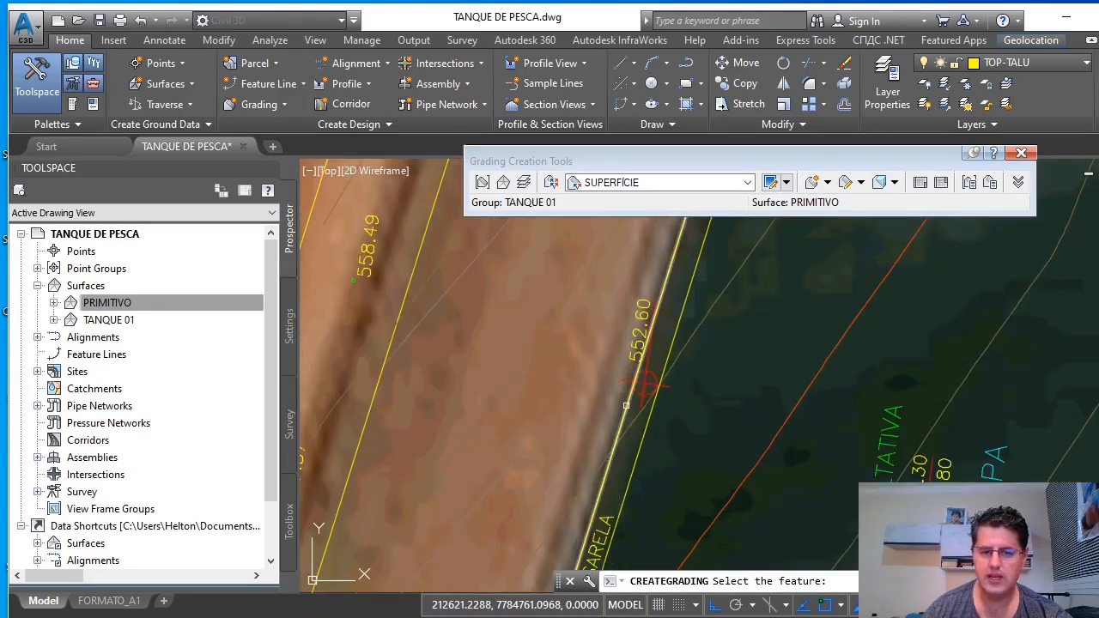
click(621, 413)
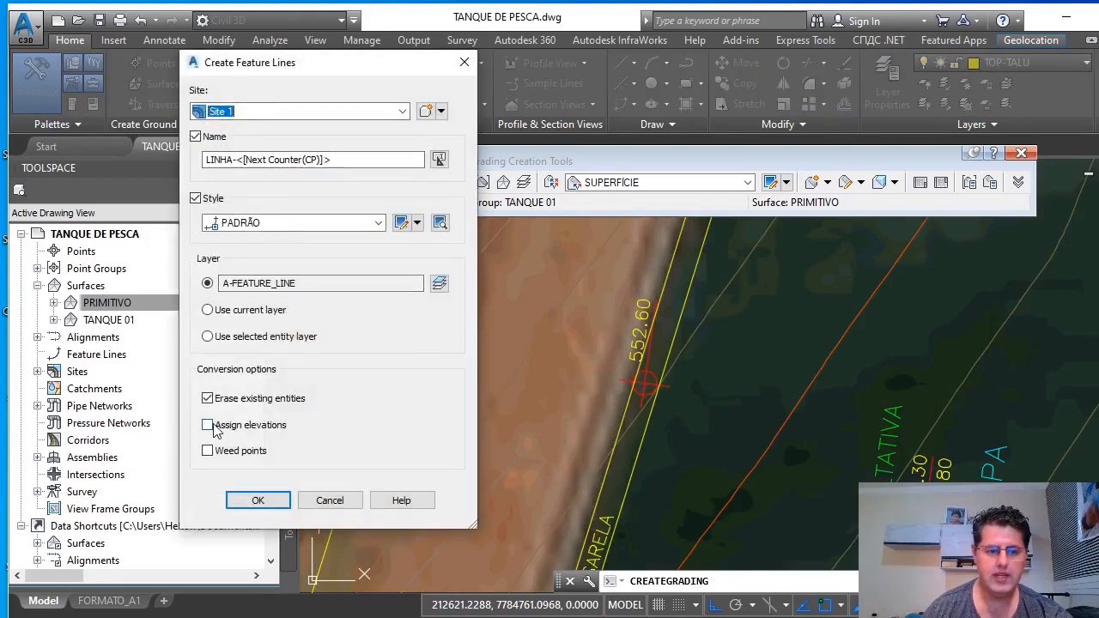
click(258, 500)
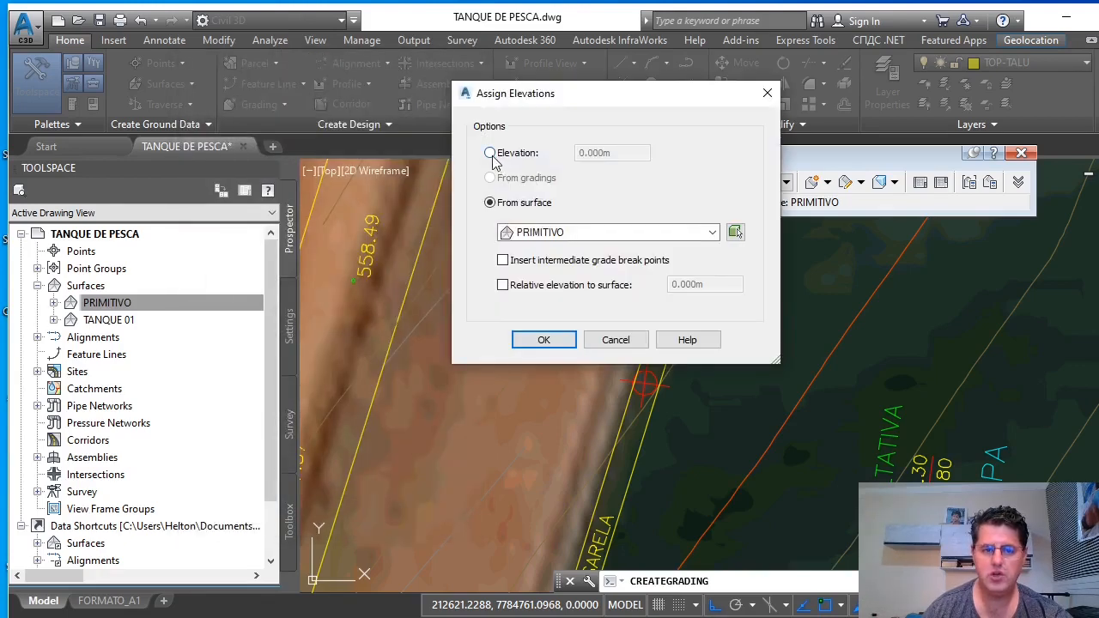
Assign a fixed elevation of 552.60 m to the outer crest feature line
click(490, 154)
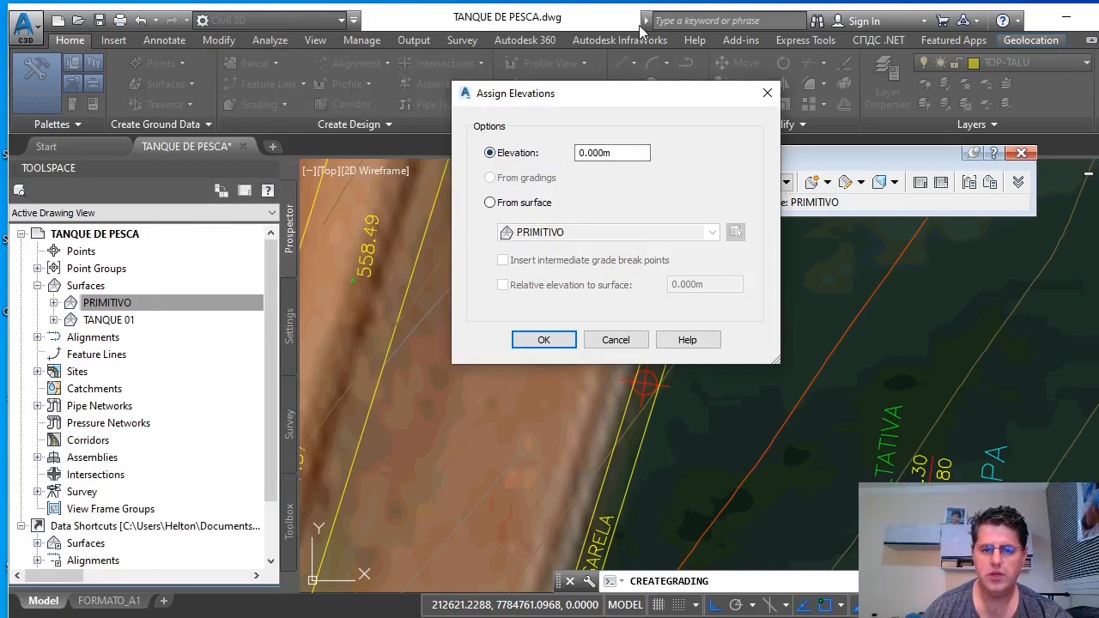
drag(658, 93, 624, 59)
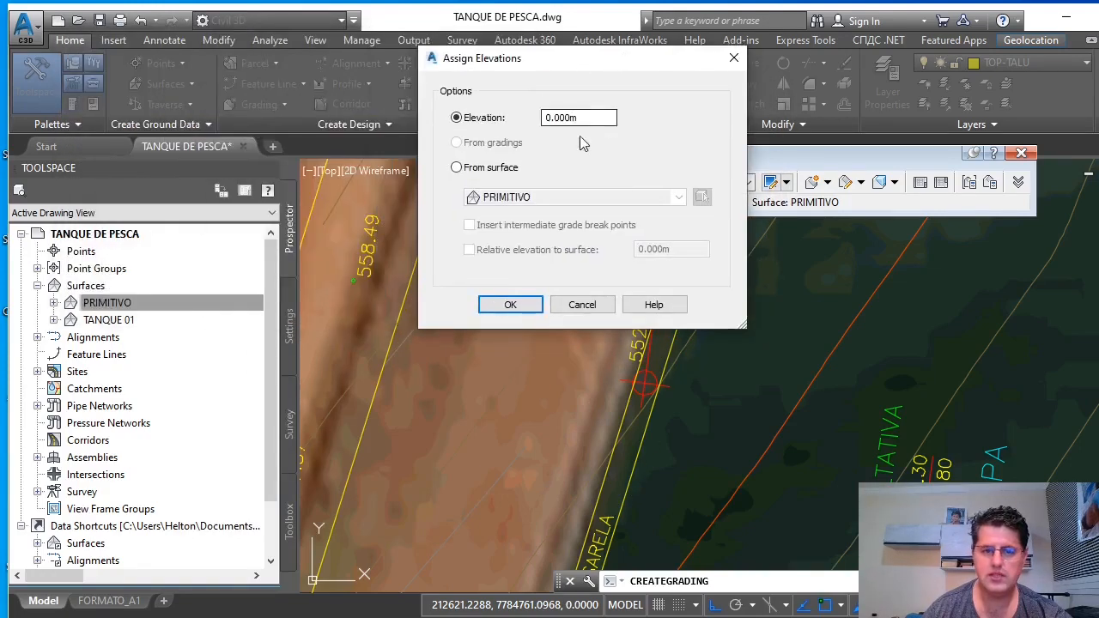
text(552.60)
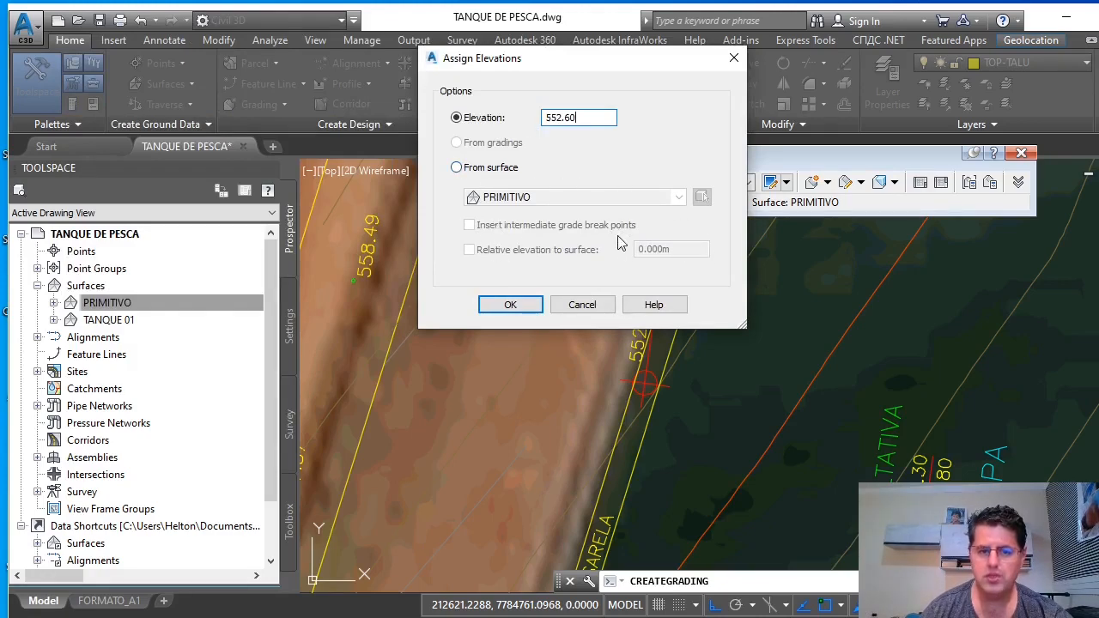
click(505, 307)
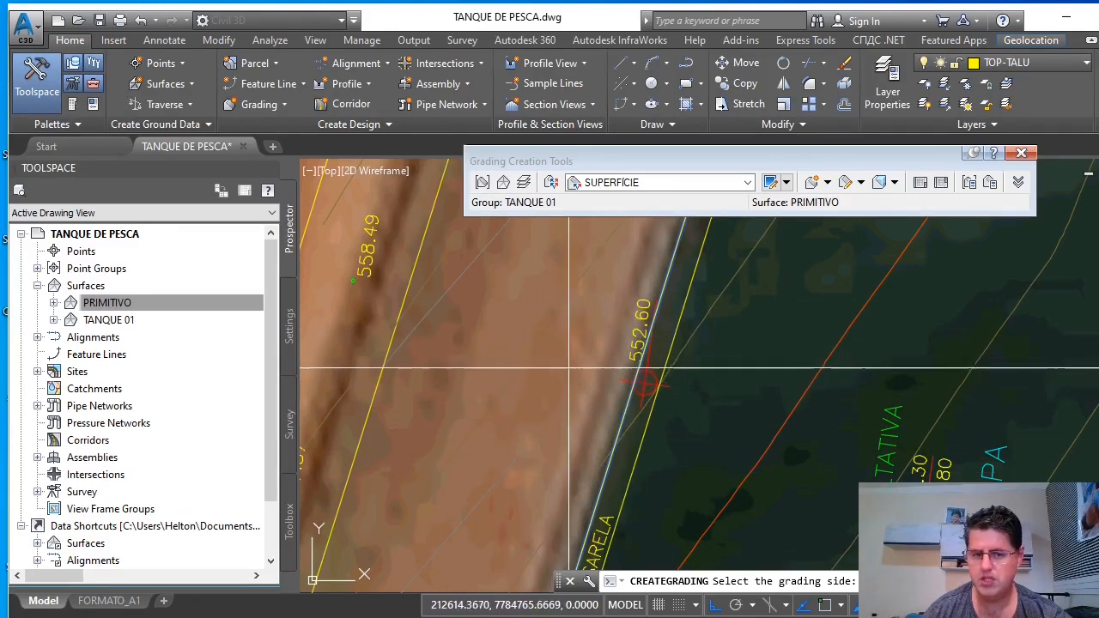
Grade the outer side of the crest along its entire length with a 1.00:1 cut slope and 1.50:1 fill slope
click(537, 403)
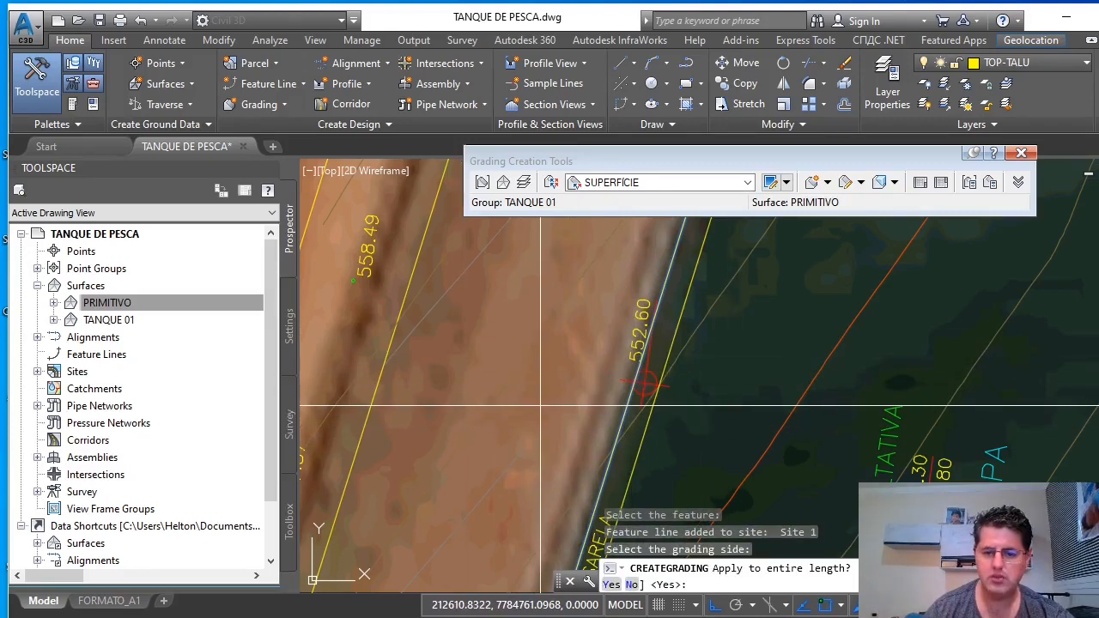
text(Y)
key(Return)
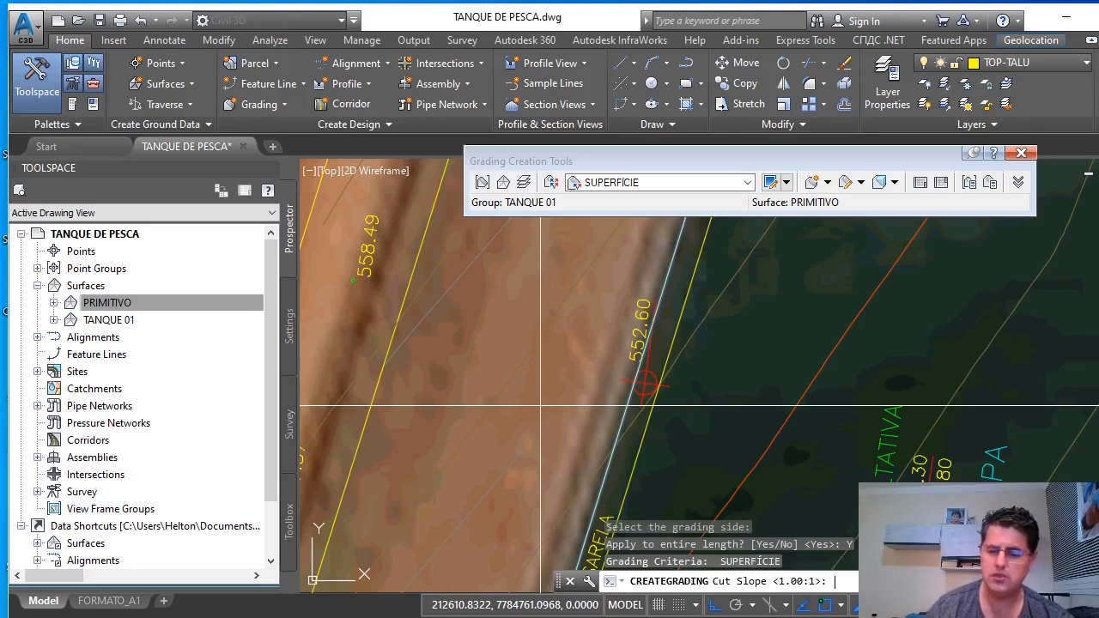
key(Return)
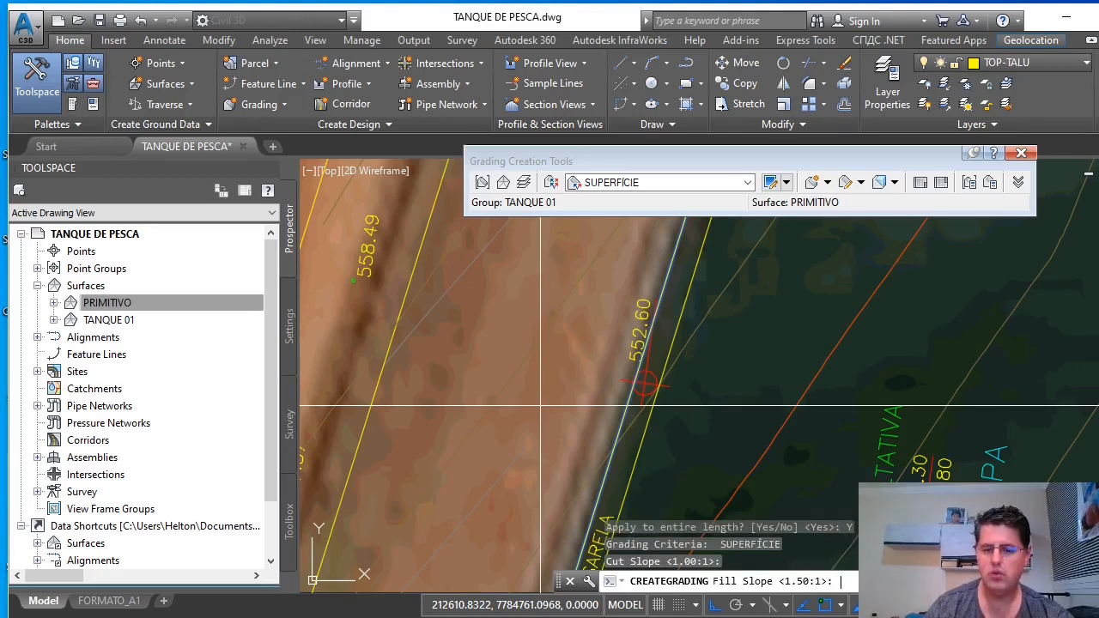
key(Return)
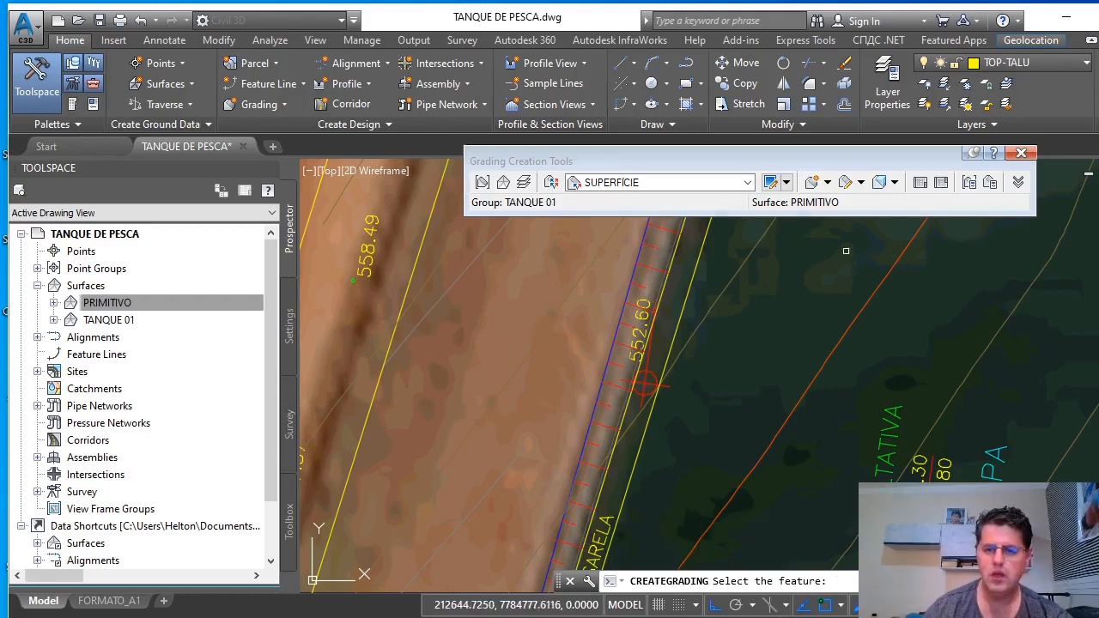
scroll(582, 312, down, 2)
scroll(588, 252, down, 1)
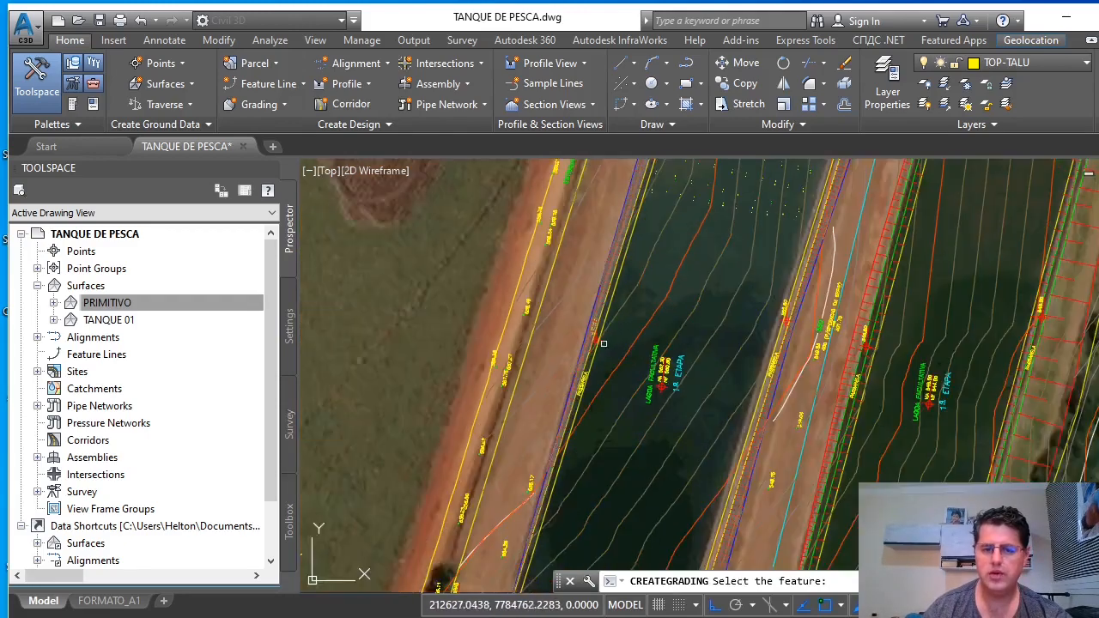
key(Escape)
Select the TANQUE 01 surface around the western pond and examine its outer slopes in 3D in the Object Viewer
scroll(608, 371, up, 3)
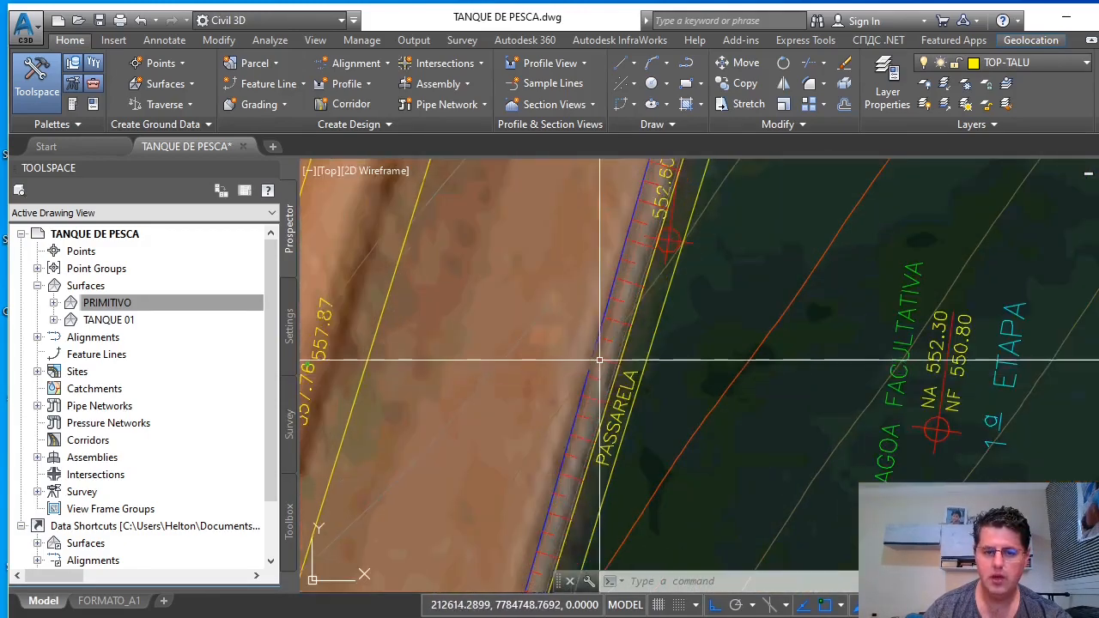
scroll(608, 371, up, 2)
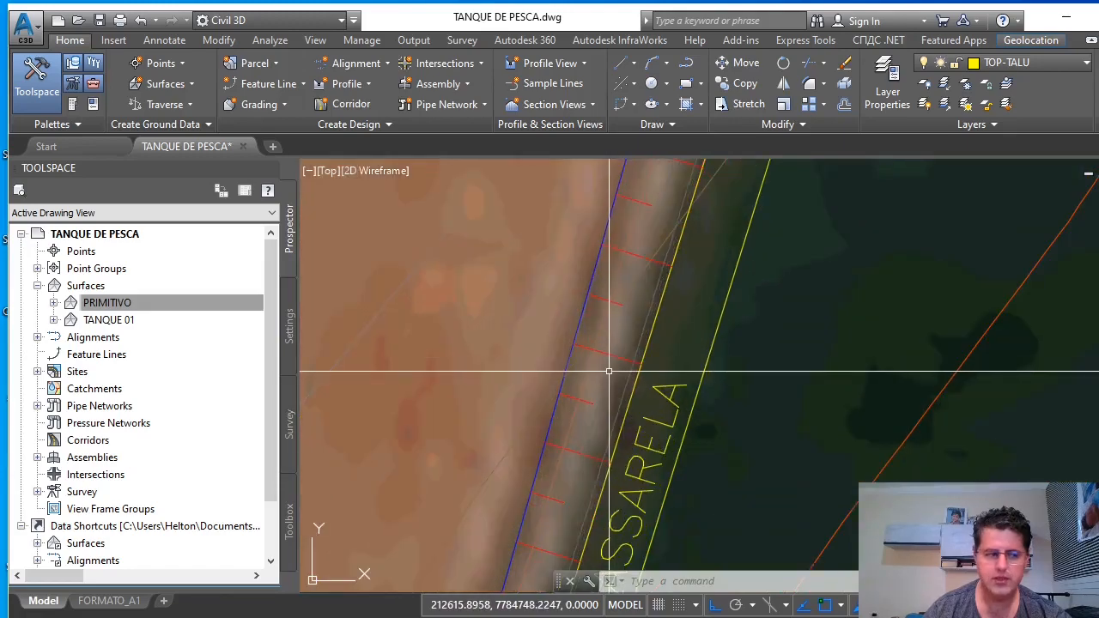
click(608, 371)
scroll(608, 380, down, 7)
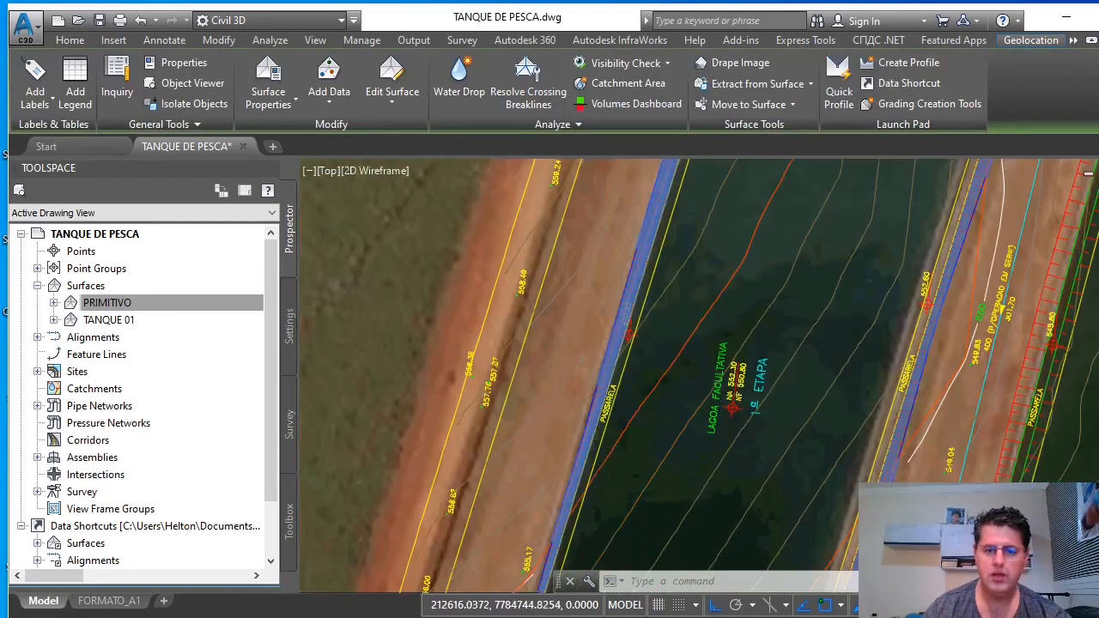
scroll(640, 422, down, 4)
scroll(641, 422, up, 1)
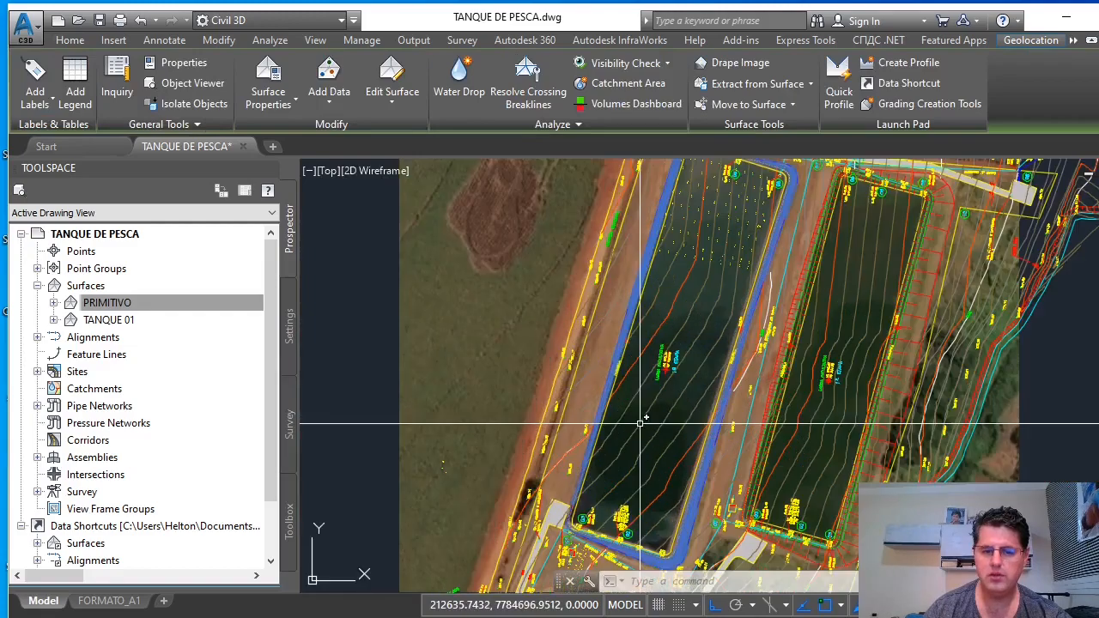
right_click(641, 422)
click(687, 387)
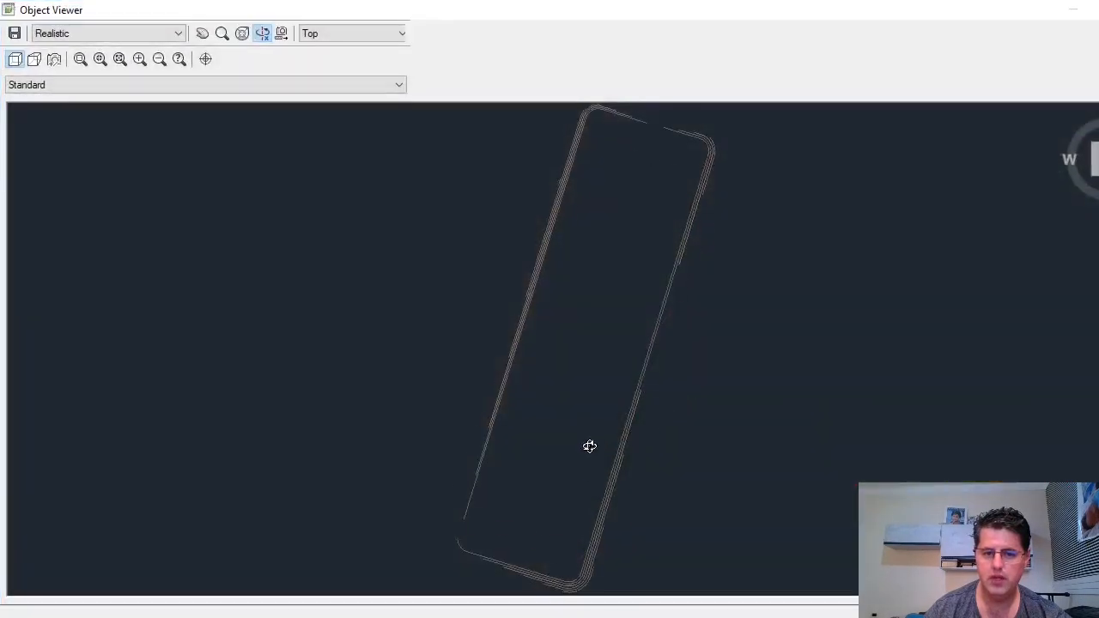
drag(589, 446, 390, 403)
scroll(560, 425, up, 3)
scroll(601, 421, down, 3)
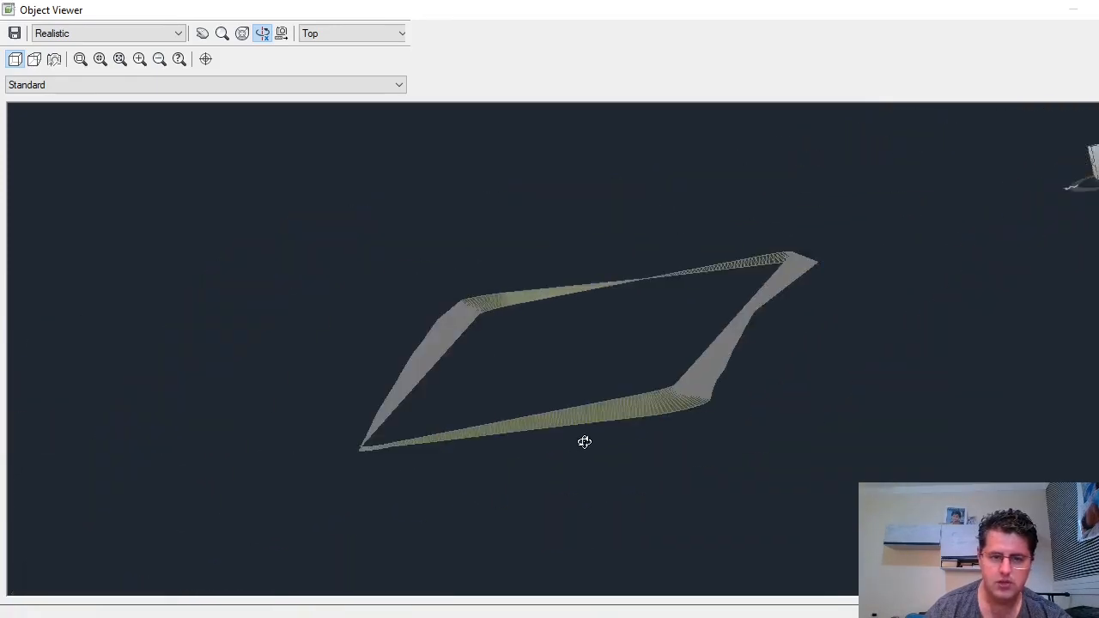
drag(584, 441, 528, 446)
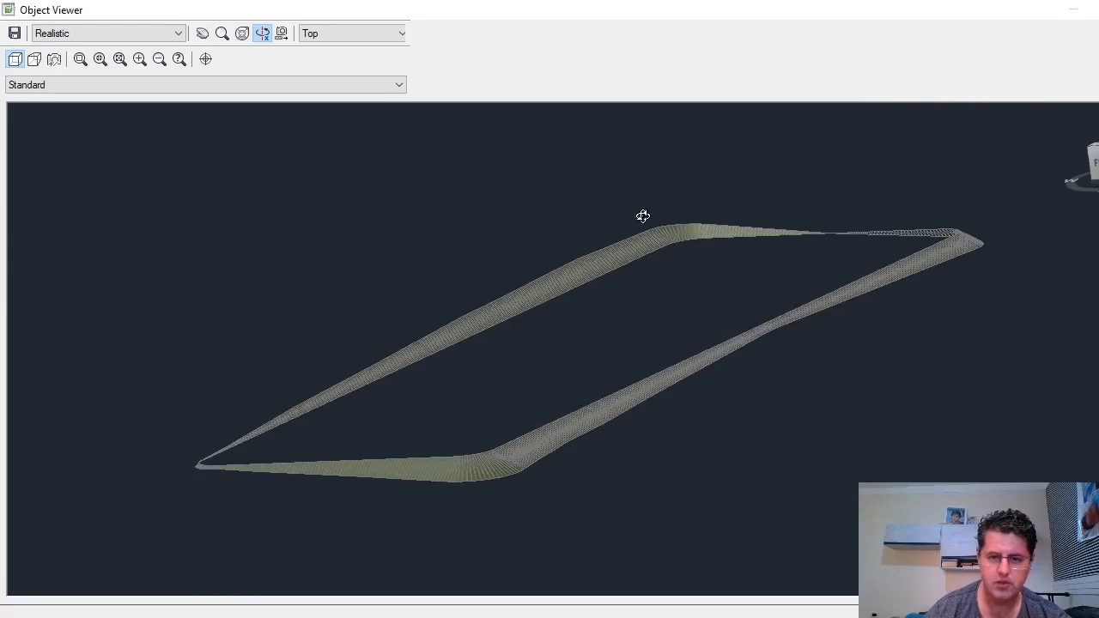
mouse_move(589, 378)
mouse_down()
mouse_move(493, 481)
mouse_move(536, 478)
mouse_move(525, 507)
mouse_move(501, 448)
mouse_move(540, 471)
mouse_move(505, 510)
mouse_move(479, 469)
mouse_move(528, 465)
mouse_move(496, 486)
mouse_up()
key(Escape)
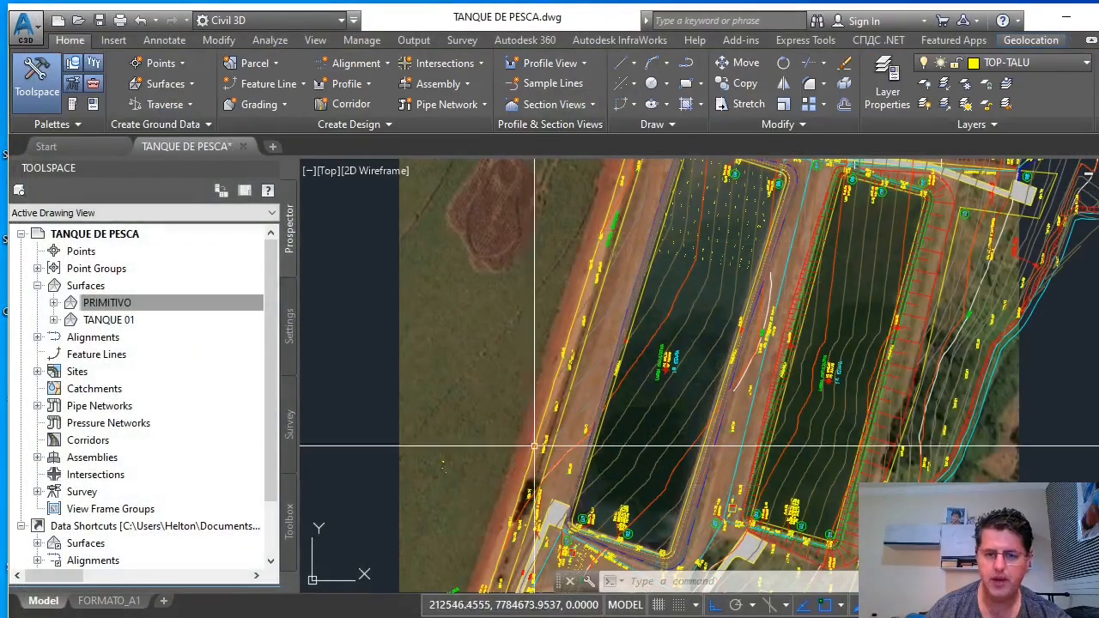
Reopen the Grading Creation Tools and start a grading with the DISTÂNCIA criterion in group TANQUE 01
scroll(601, 368, up, 5)
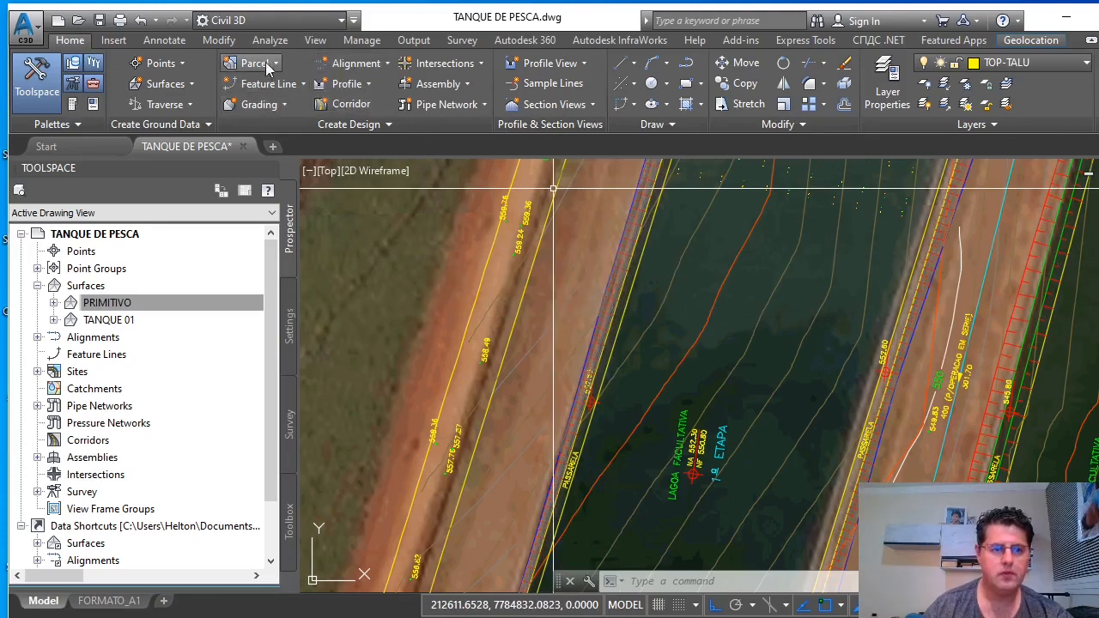
click(274, 103)
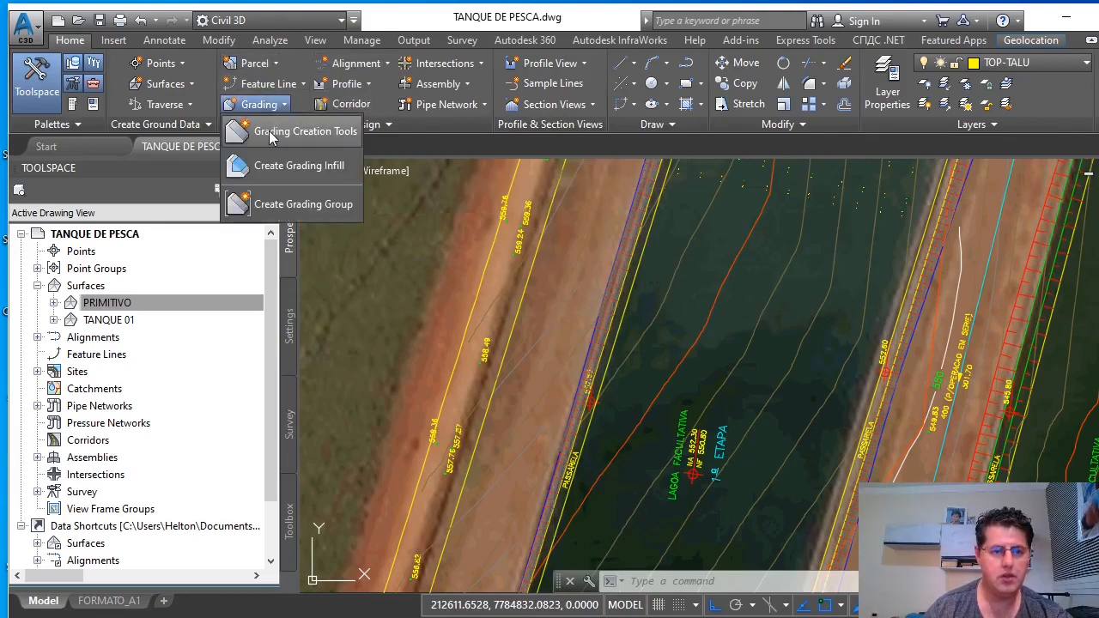
click(268, 131)
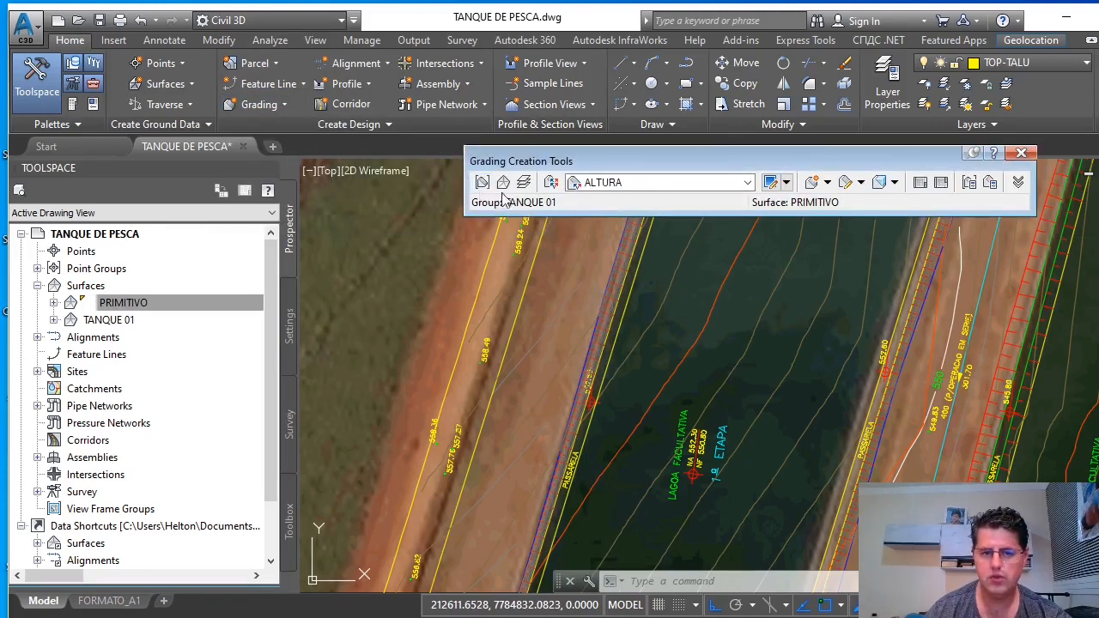
click(674, 183)
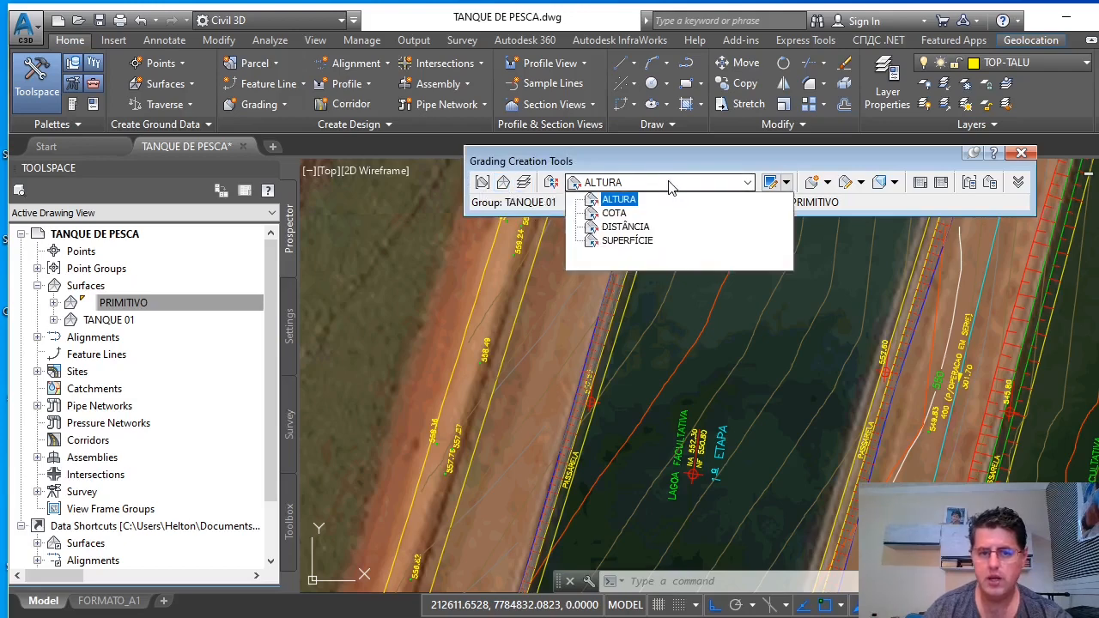
click(625, 226)
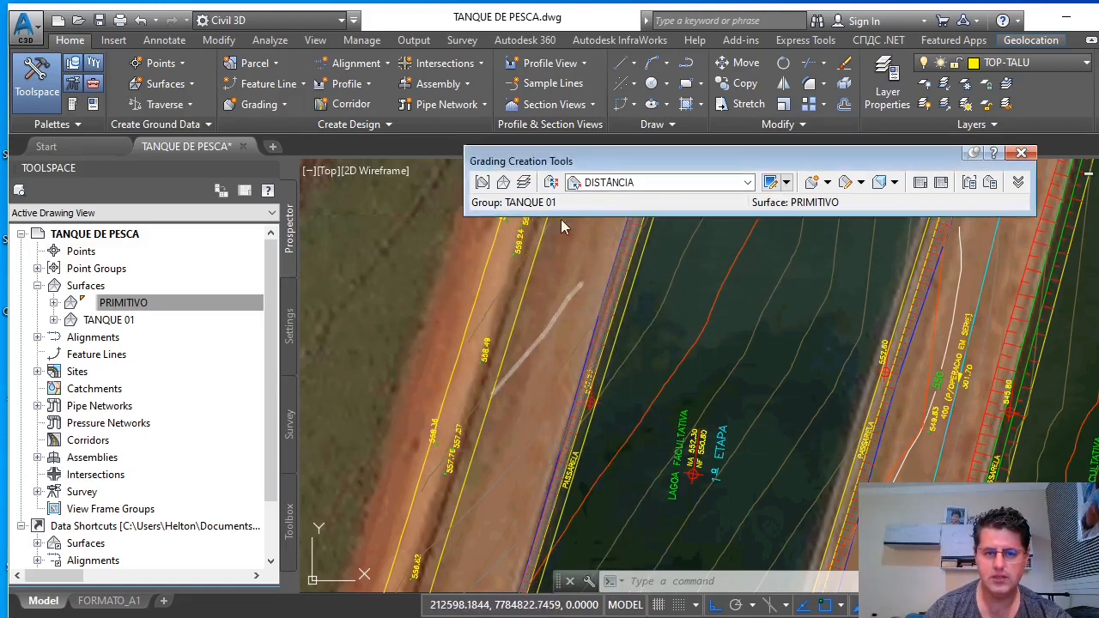
click(812, 189)
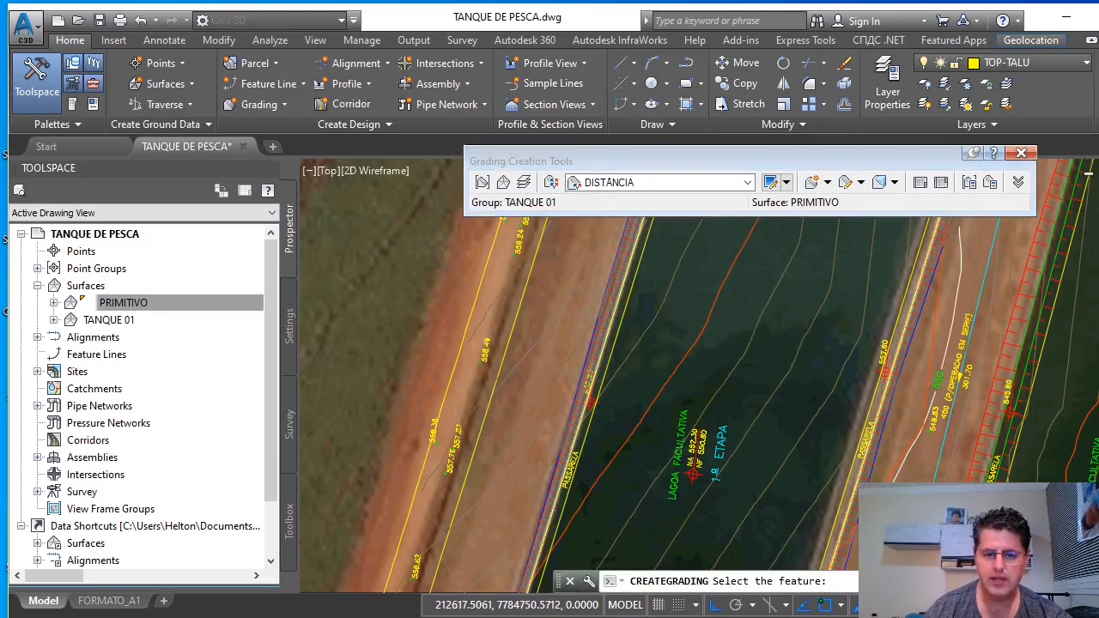
Grade the outer crest feature line toward the pond along its entire length, with a distance of about 3 m to the inner crest line
scroll(574, 427, up, 4)
click(577, 426)
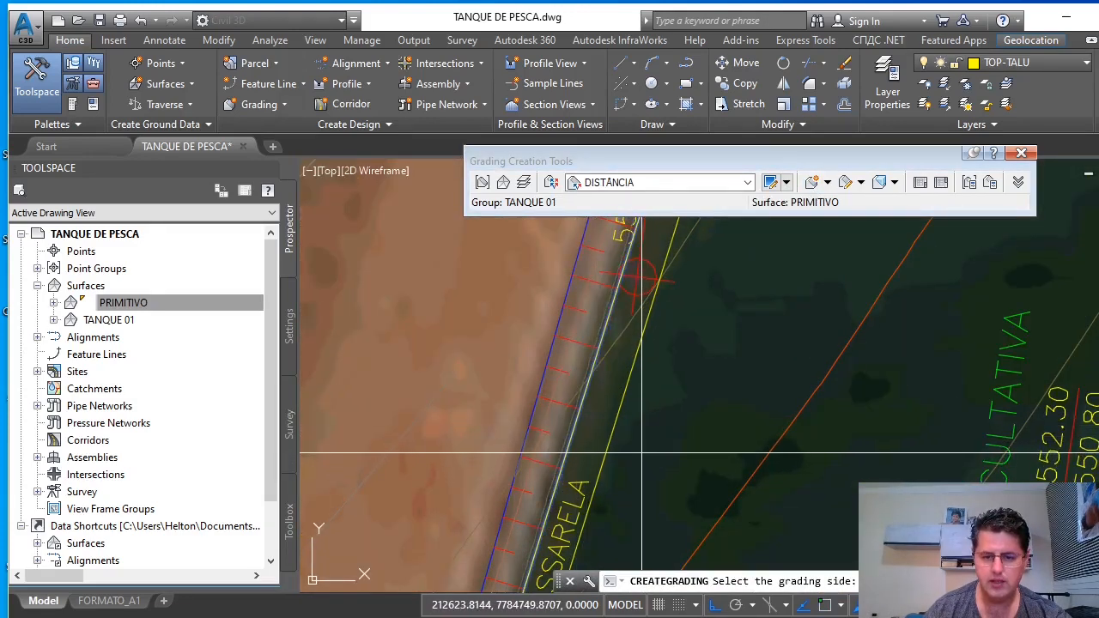
click(640, 452)
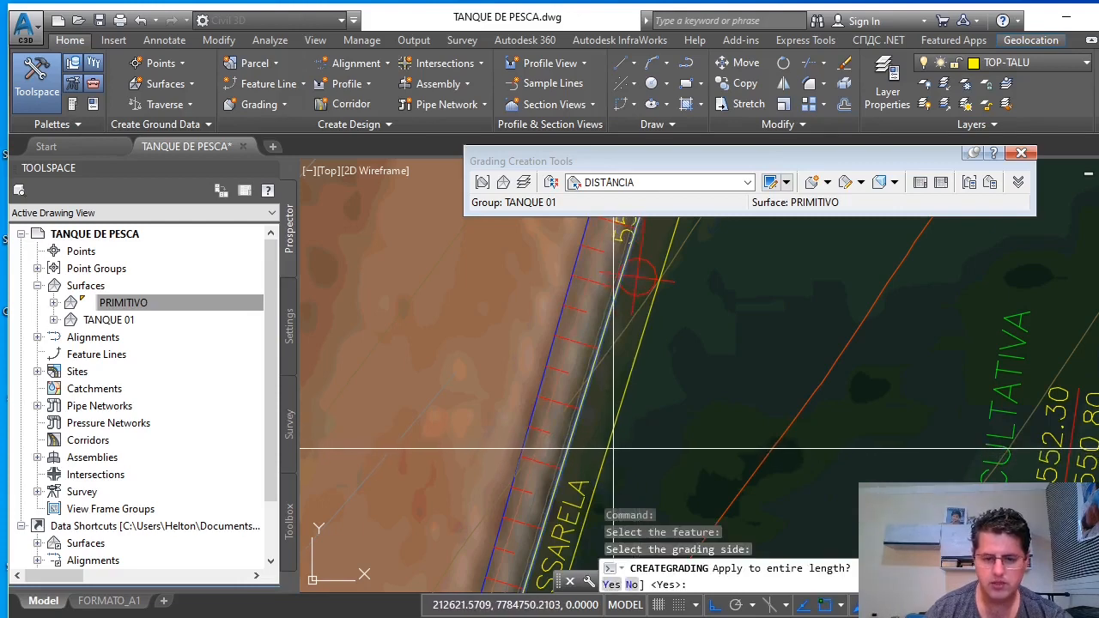
key(Return)
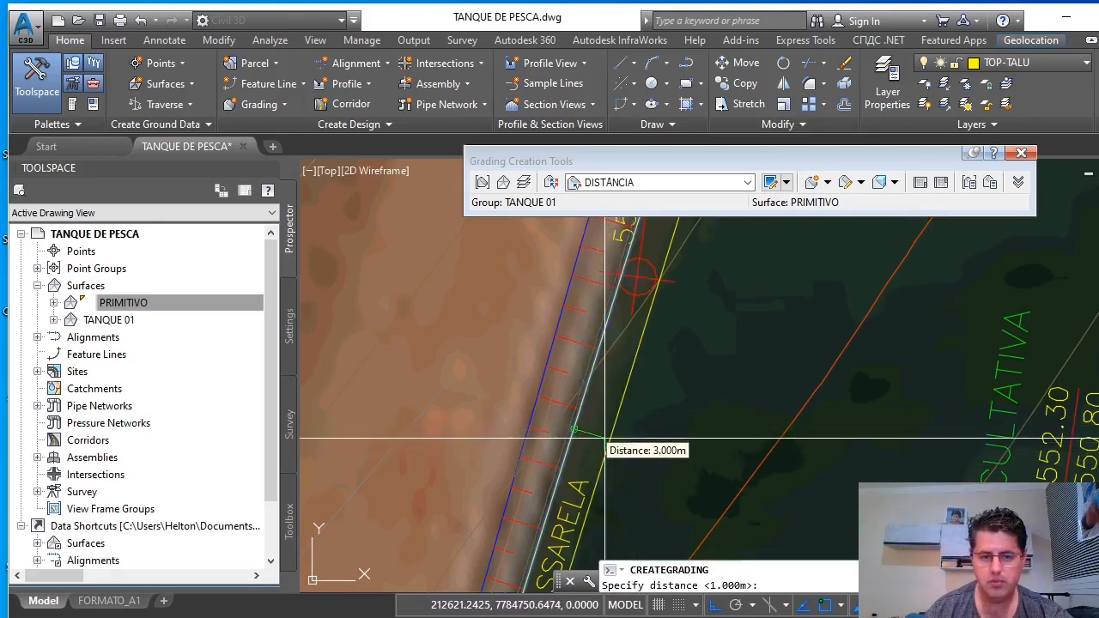
click(608, 445)
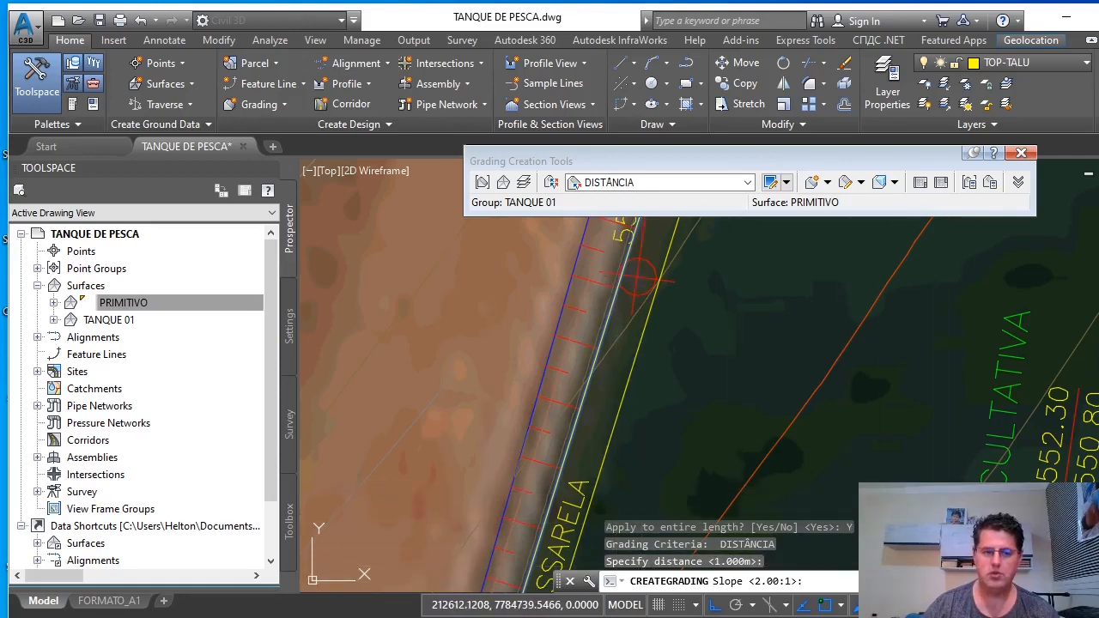
Switch to Excel, create a blank workbook and select cell A3
click(471, 616)
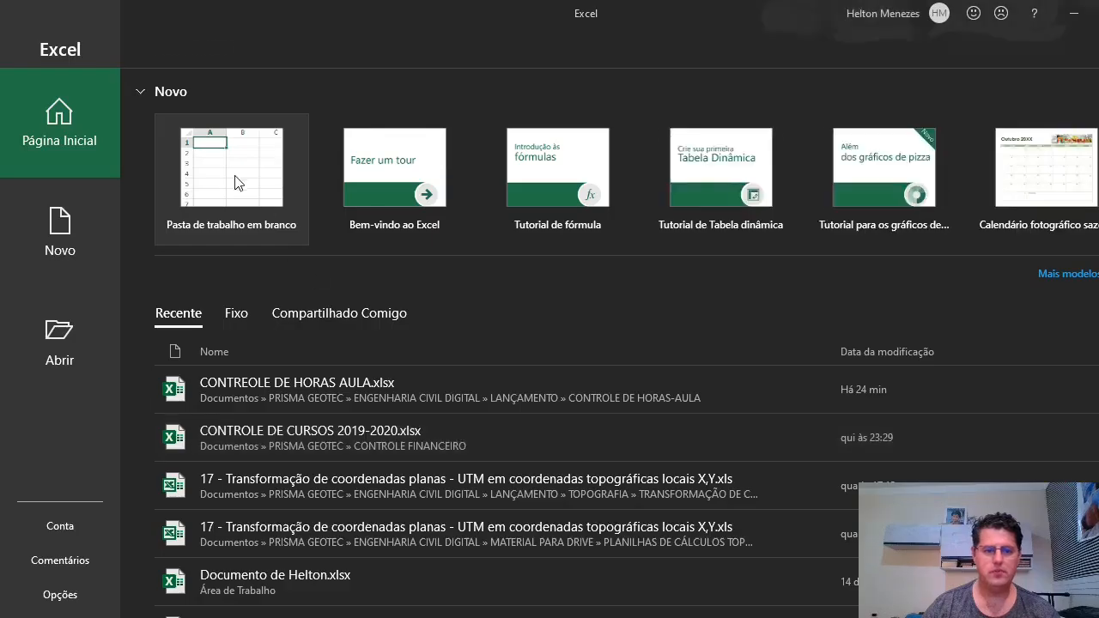
click(233, 177)
click(58, 232)
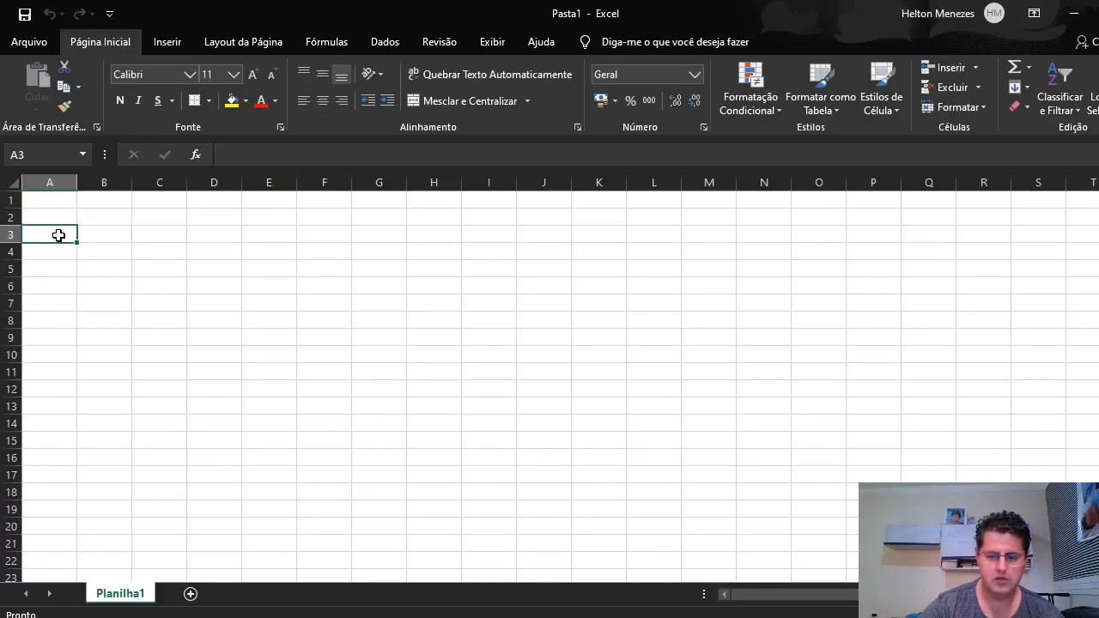
text(2)
key(Tab)
text(1)
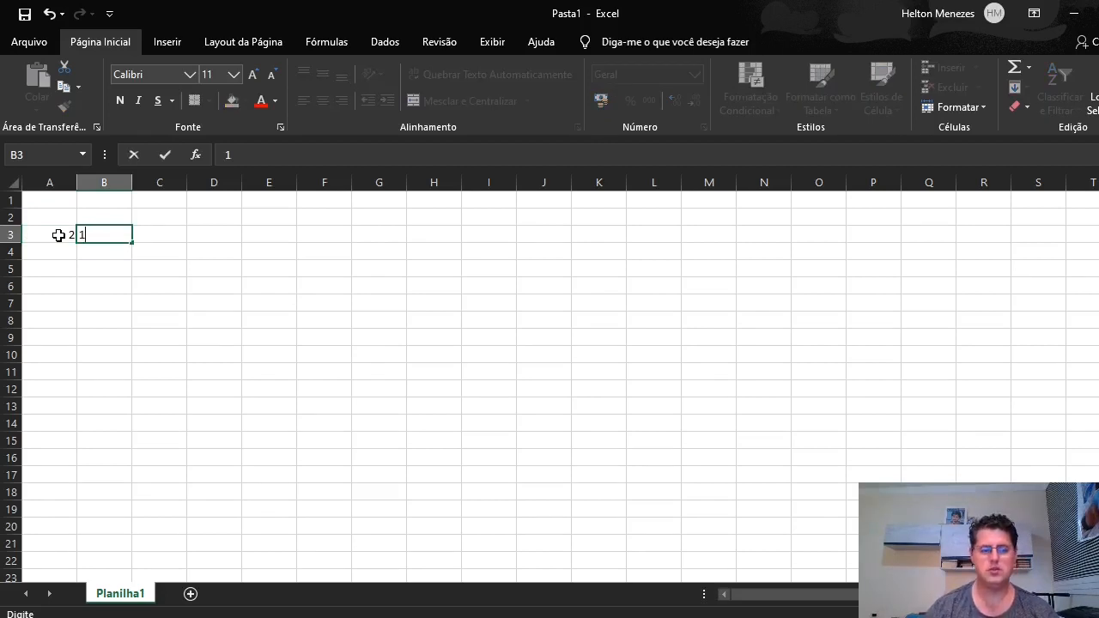
key(Return)
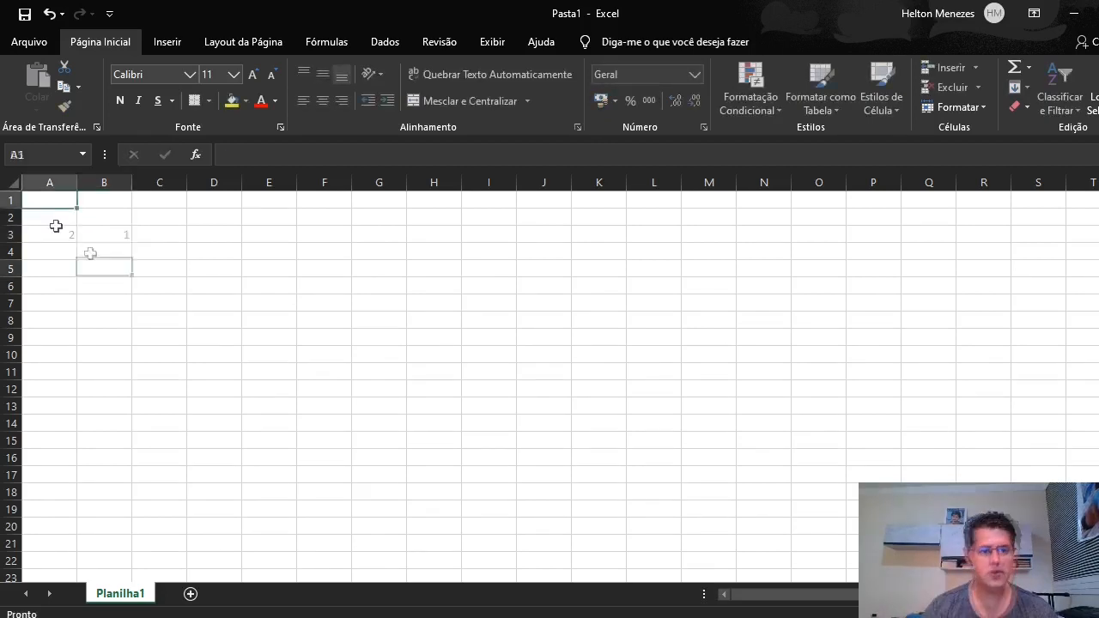
key(ctrl+z)
key(ctrl+z)
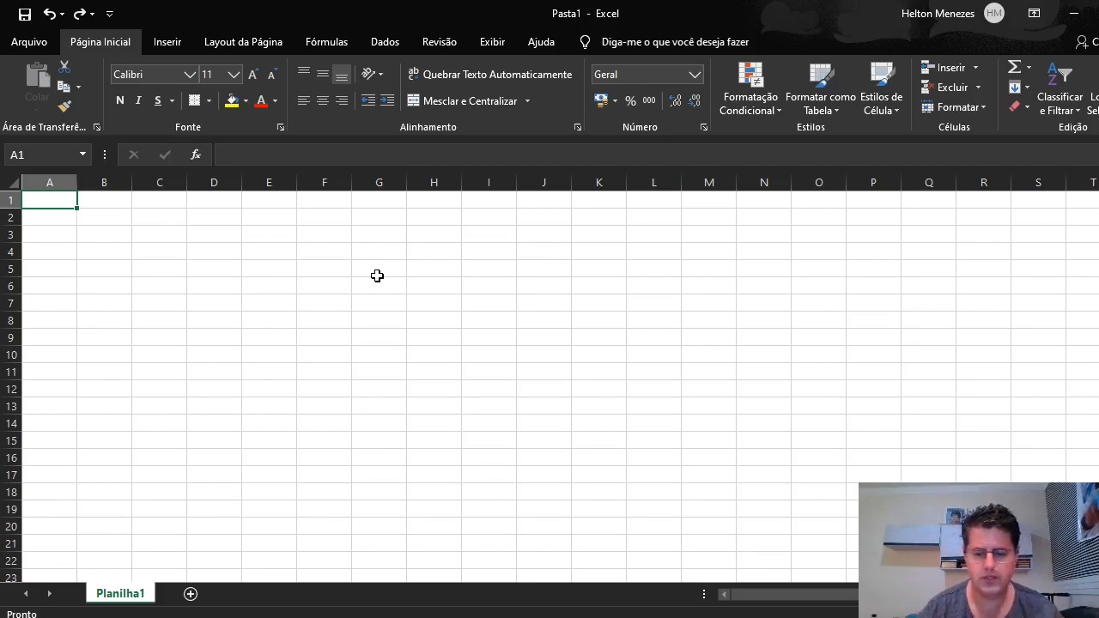
Enter the column headings AFASTAMENTO in A1 and COTA in B1
text(RAM)
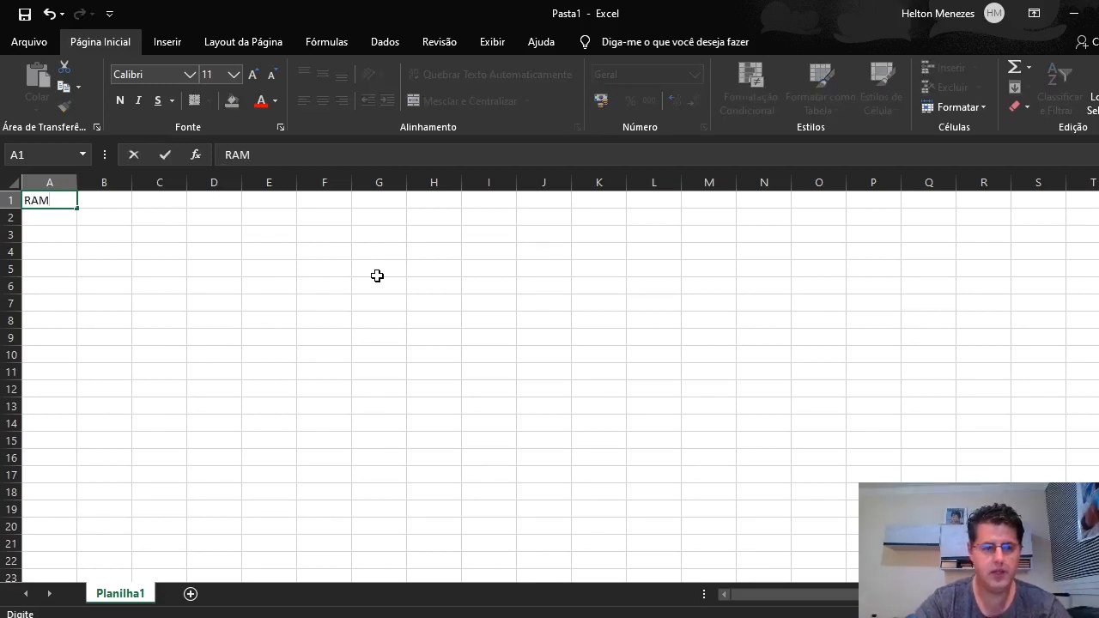
key(BackSpace)
key(BackSpace)
key(BackSpace)
text(AFASTAM)
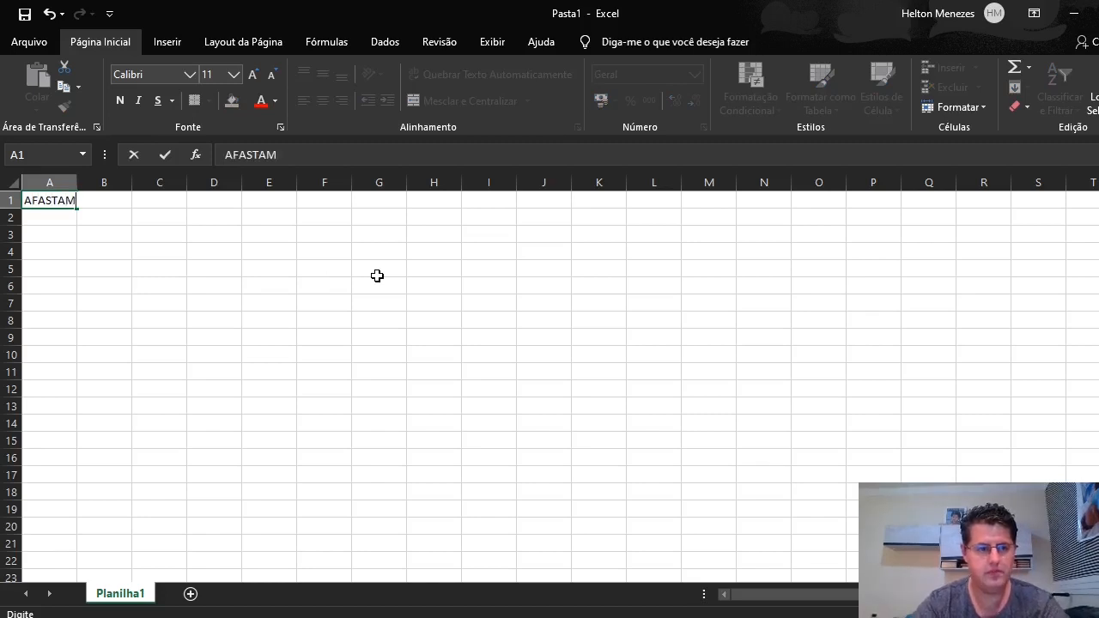
text(ENTO)
key(Tab)
text(C)
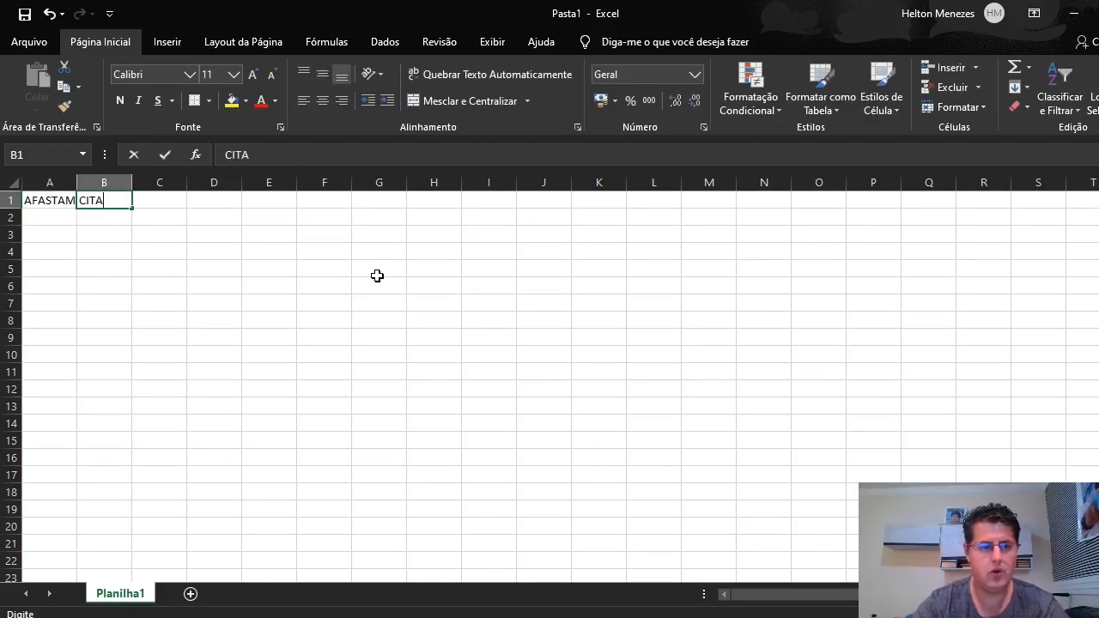
key(BackSpace)
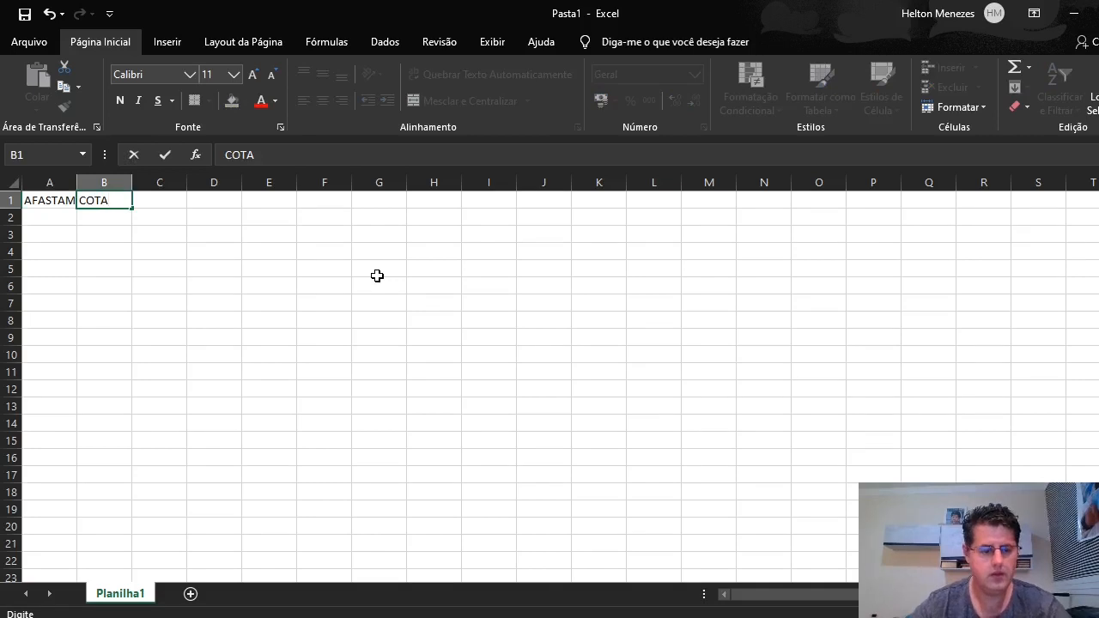
text(OTA)
key(Tab)
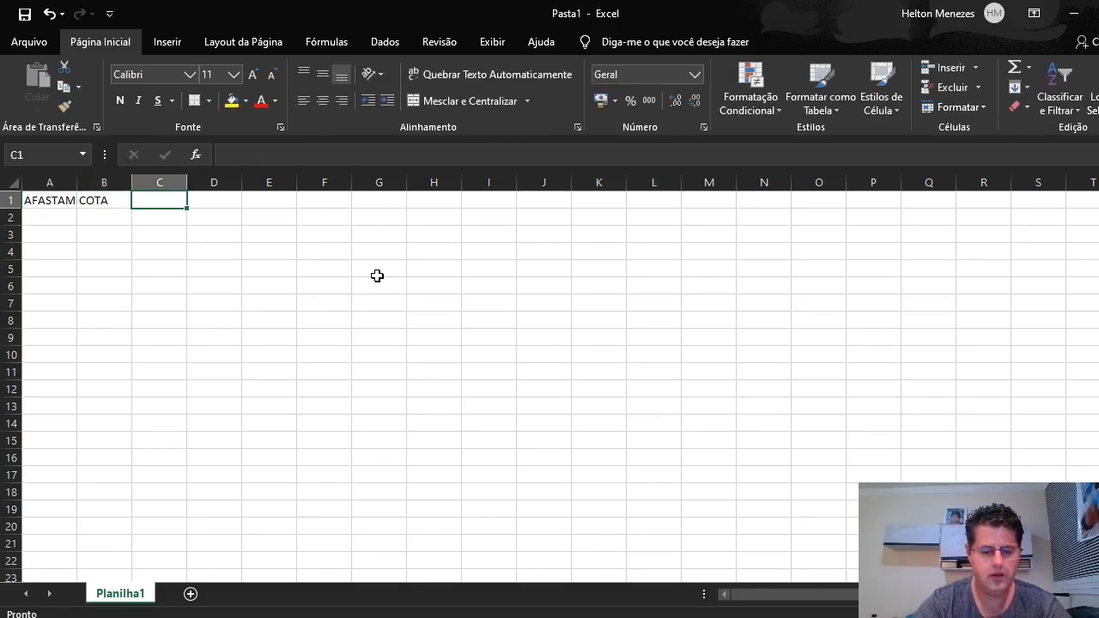
Enter the heading INCLINAÇÃO in C1 and fit column A's width to its heading
text(INCLINAÇÃ)
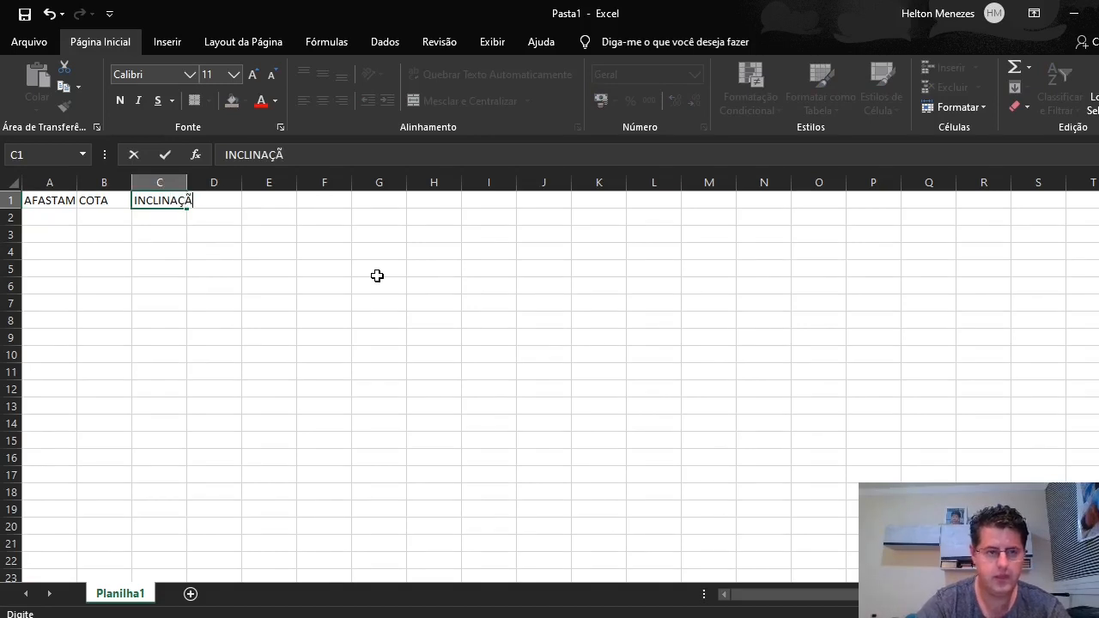
text(O EM PERC)
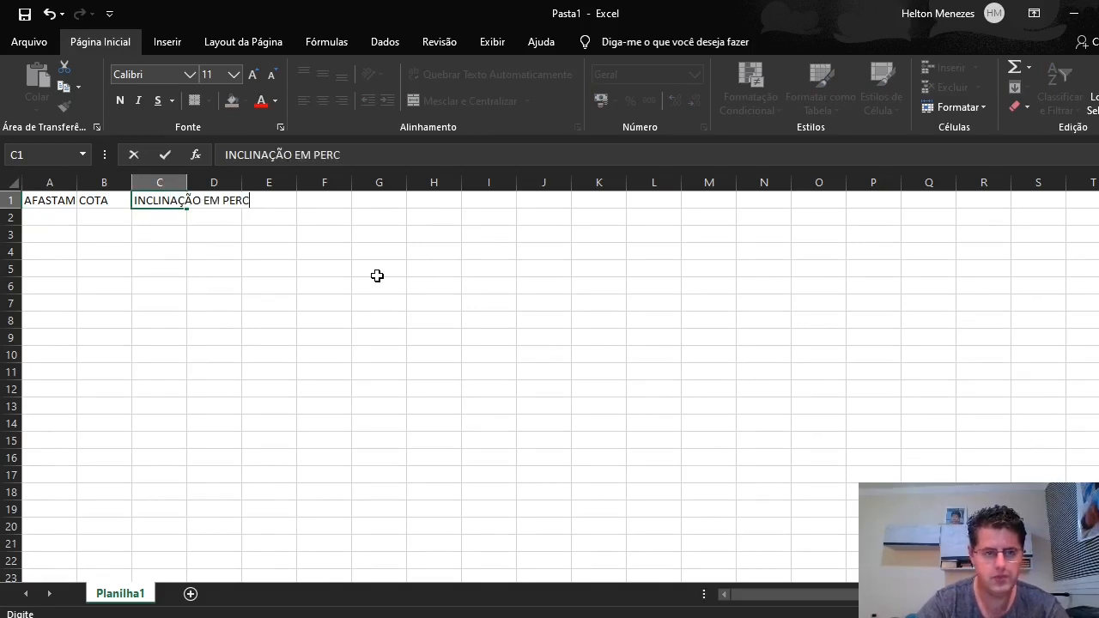
key(BackSpace)
key(BackSpace)
key(BackSpace)
key(BackSpace)
key(BackSpace)
key(BackSpace)
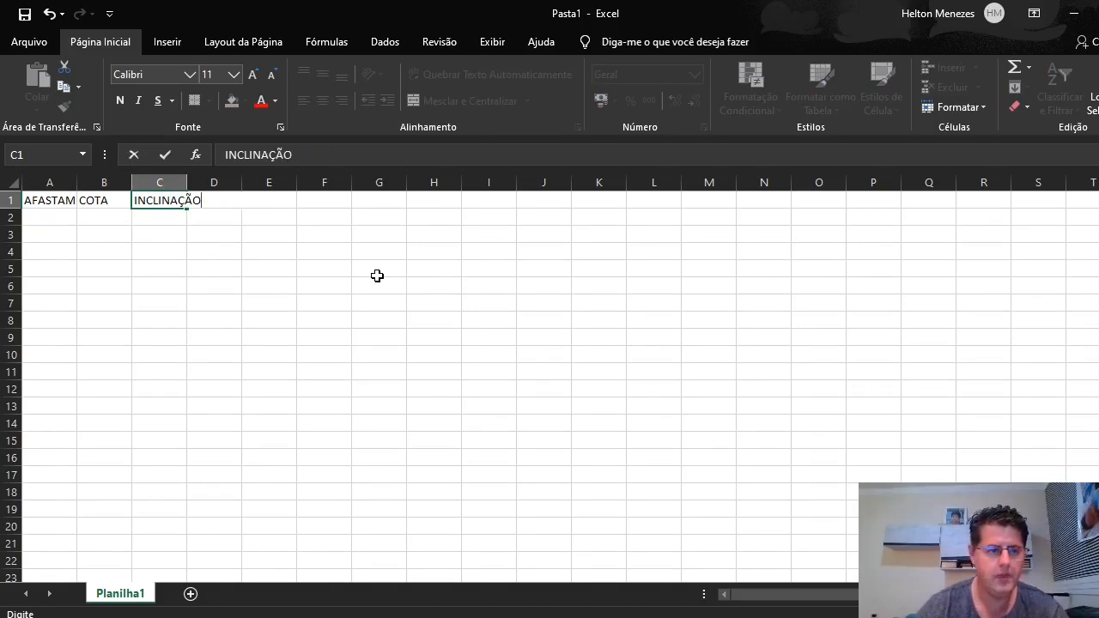
click(156, 345)
double_click(76, 181)
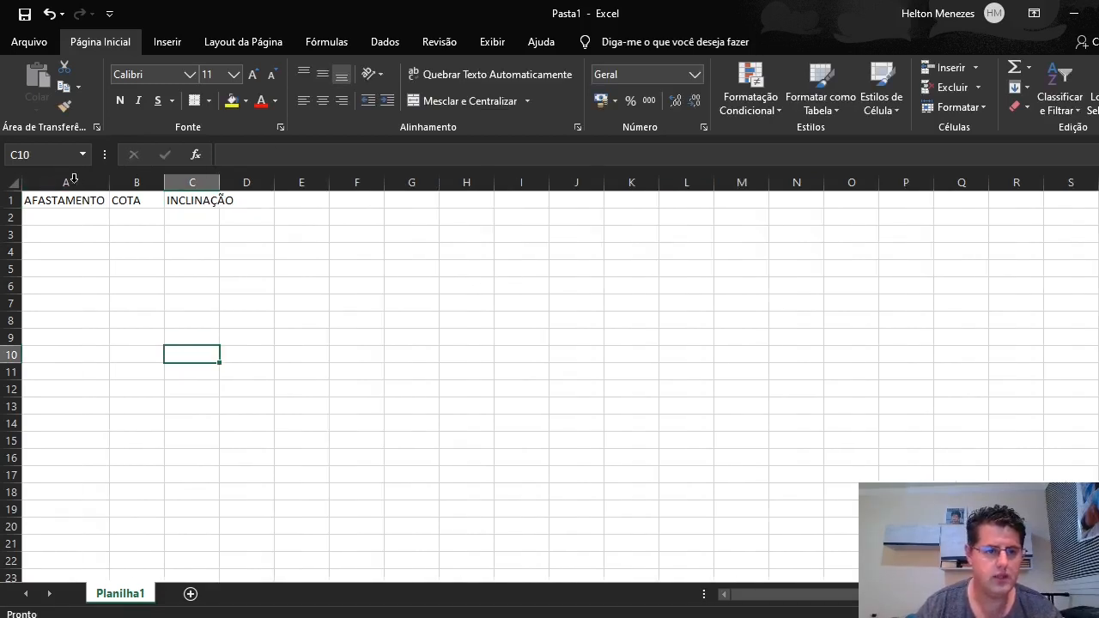
Enter an offset of -1 in A2 and an elevation of 1 in B2, and fit column C to its heading
click(83, 216)
text(-1)
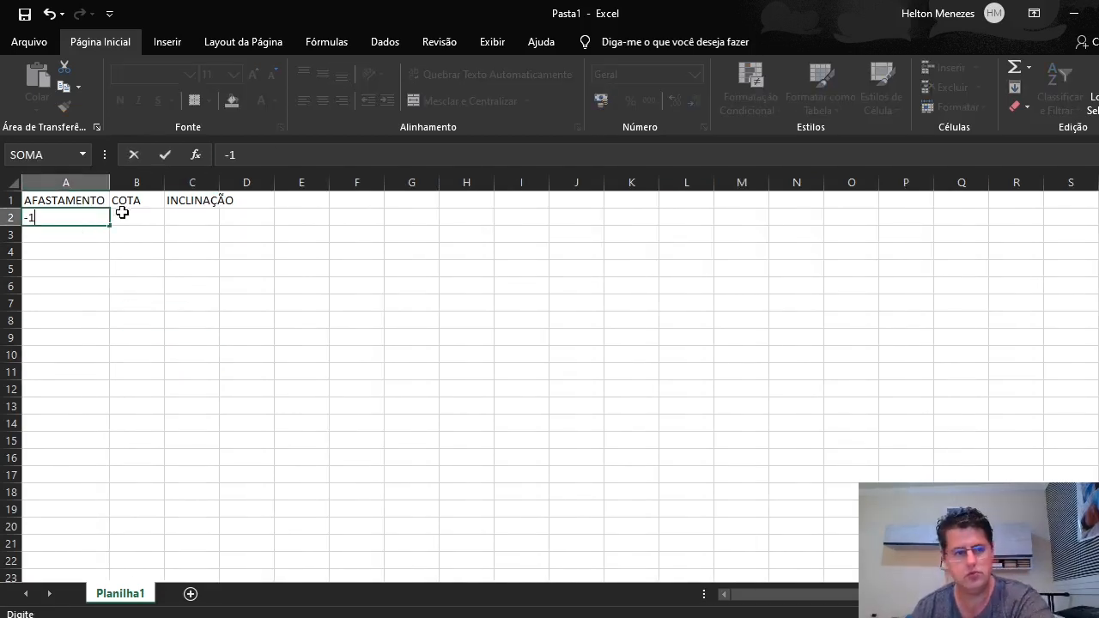
click(124, 221)
text(1)
click(209, 218)
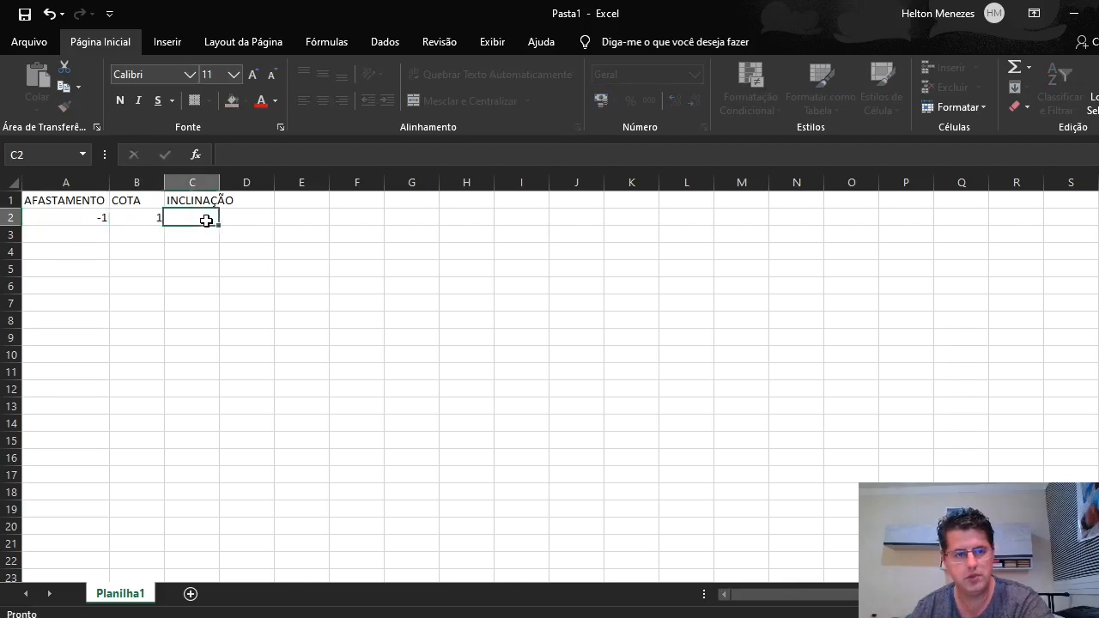
double_click(219, 176)
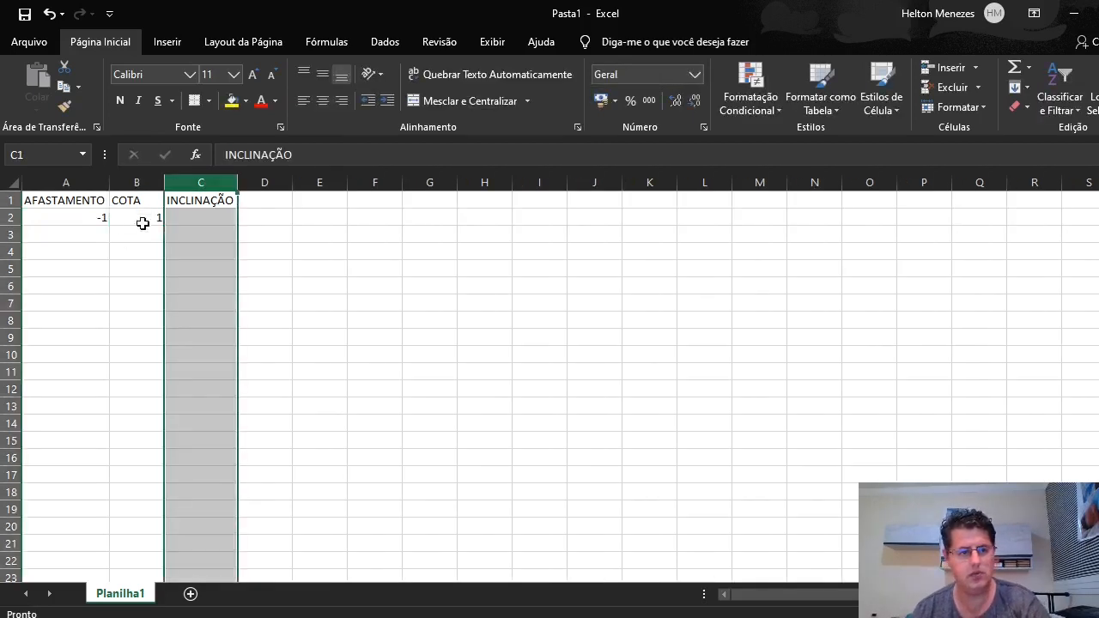
Insert a scatter chart with smooth lines and markers from the values in A2:B2
click(142, 221)
drag(86, 222, 144, 217)
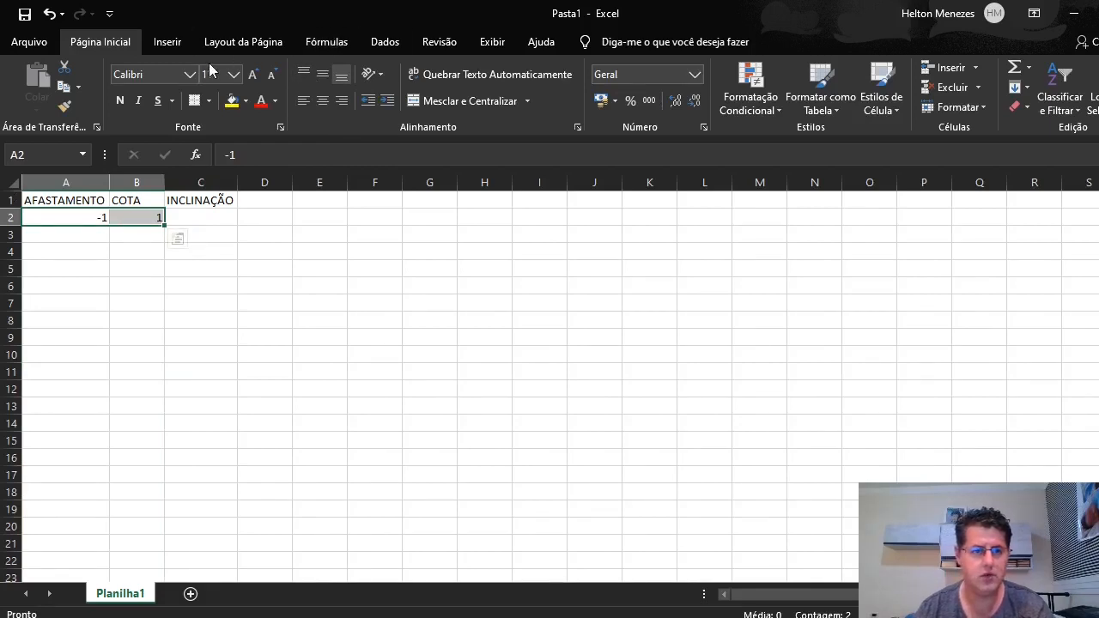
click(167, 41)
click(506, 108)
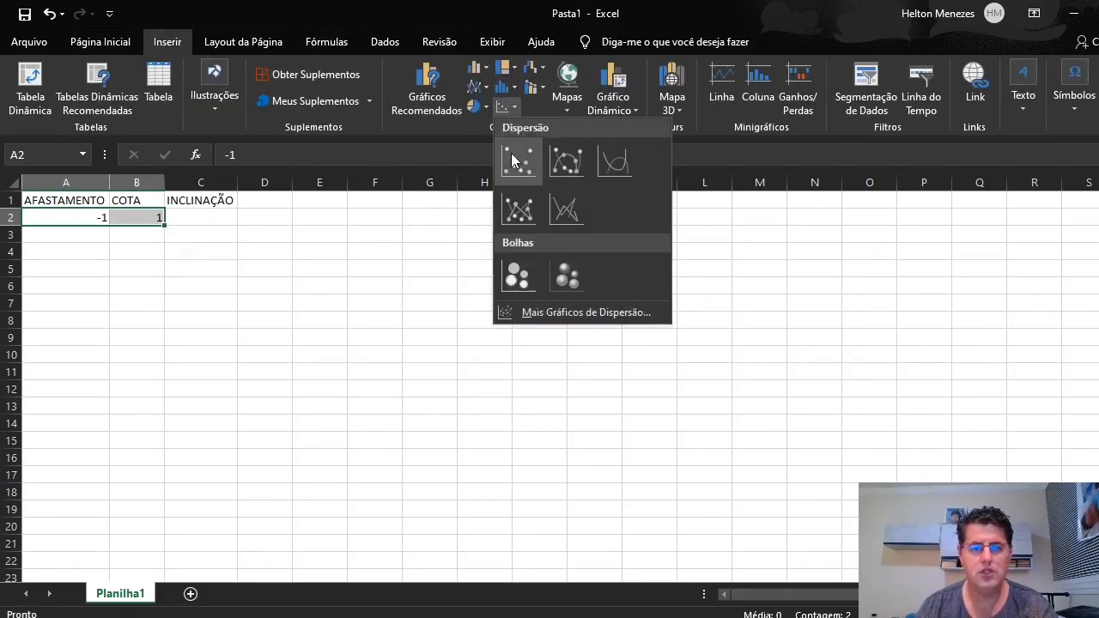
click(567, 161)
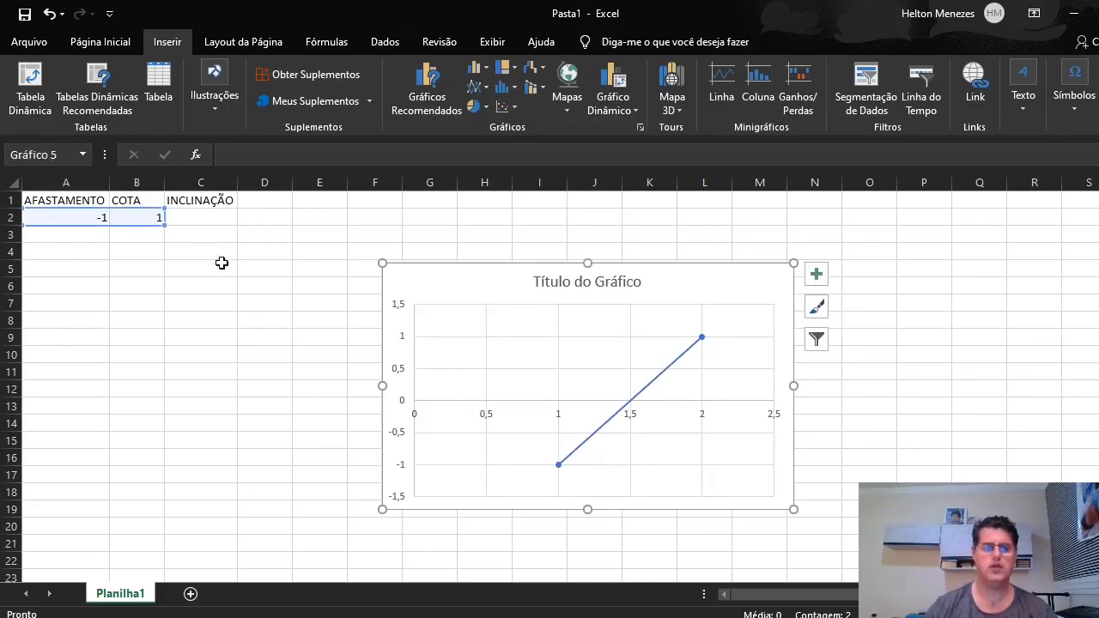
Widen column C slightly and calculate the slope in C2 with the formula +B2/A2
click(200, 219)
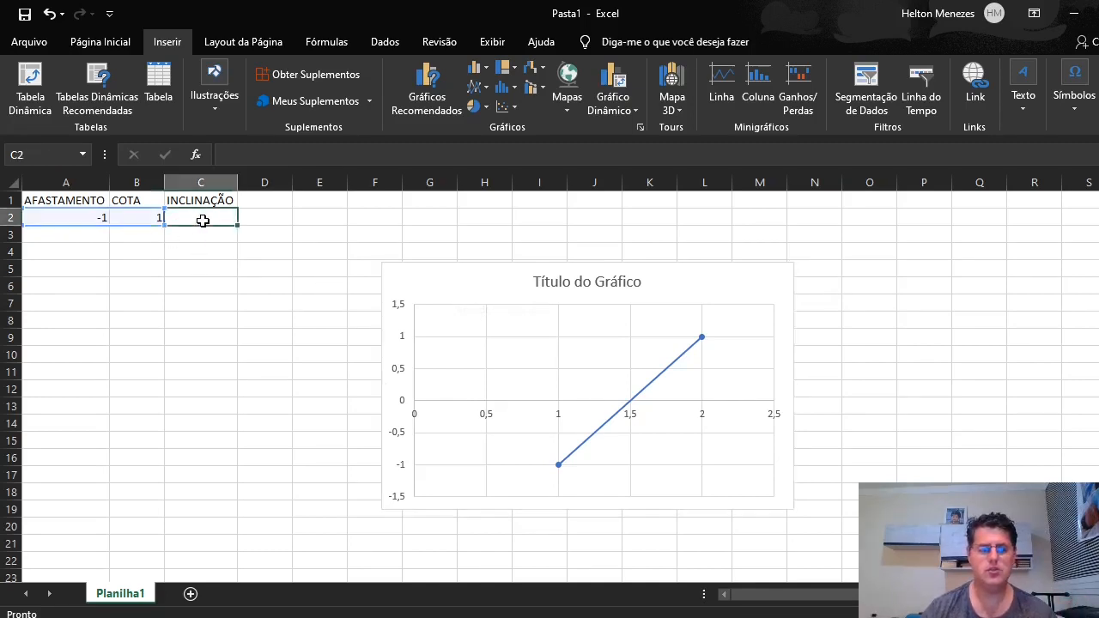
drag(238, 182, 245, 182)
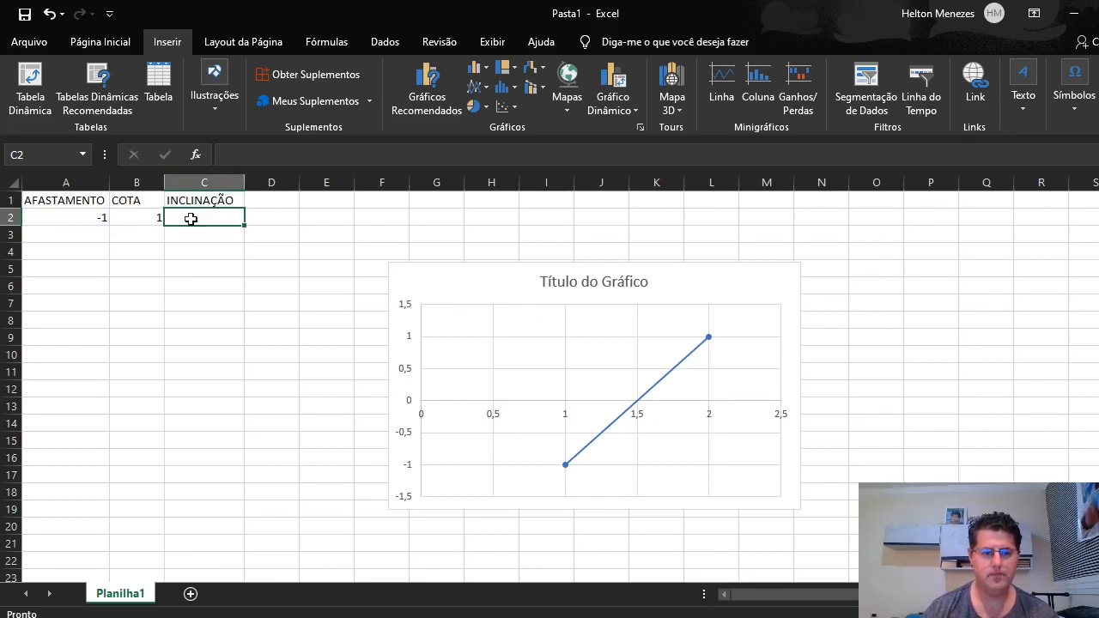
click(225, 280)
click(209, 220)
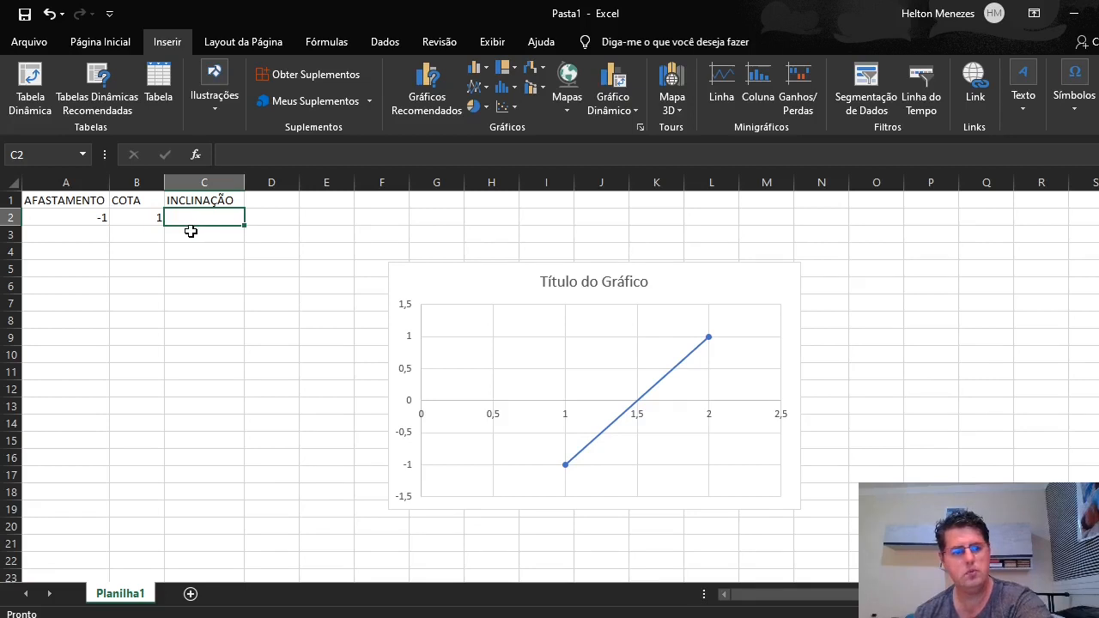
text(100)
key(Escape)
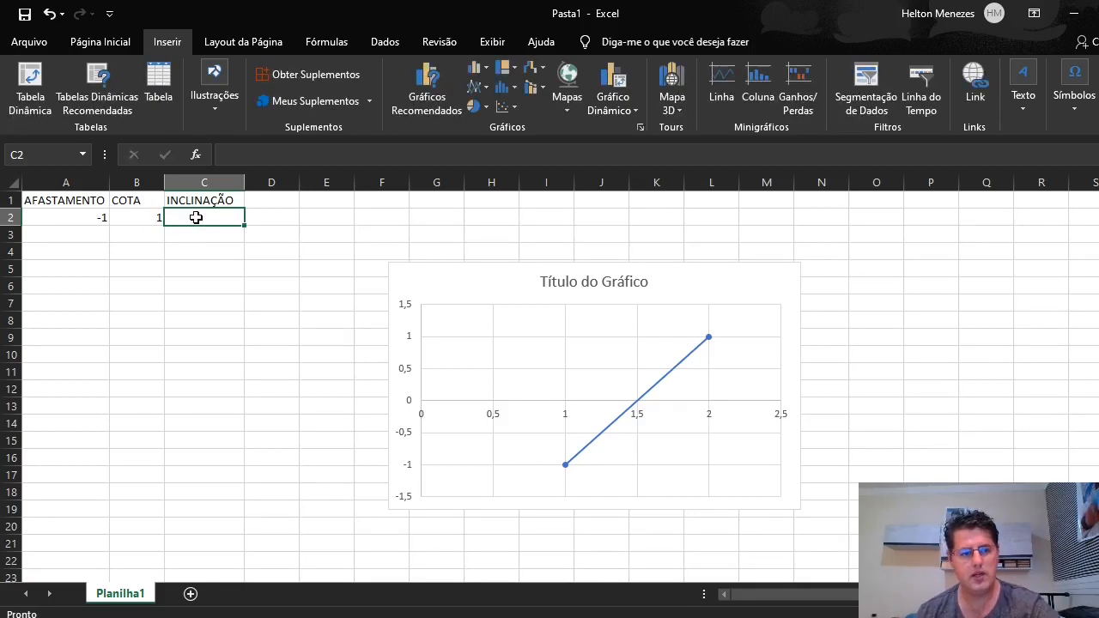
text(+)
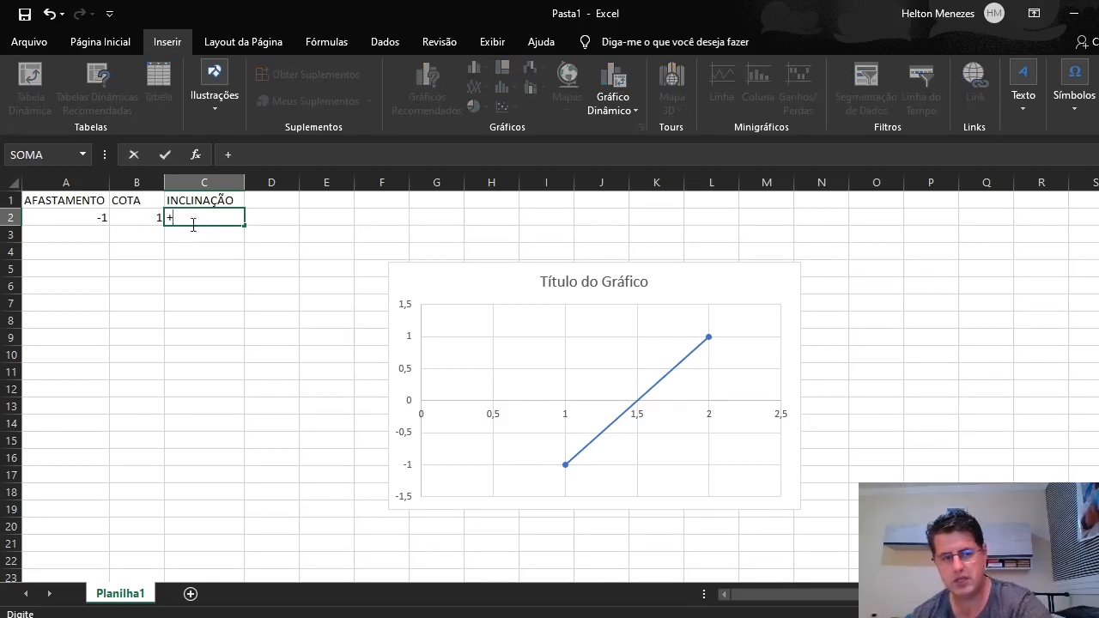
click(138, 216)
text(/)
click(91, 217)
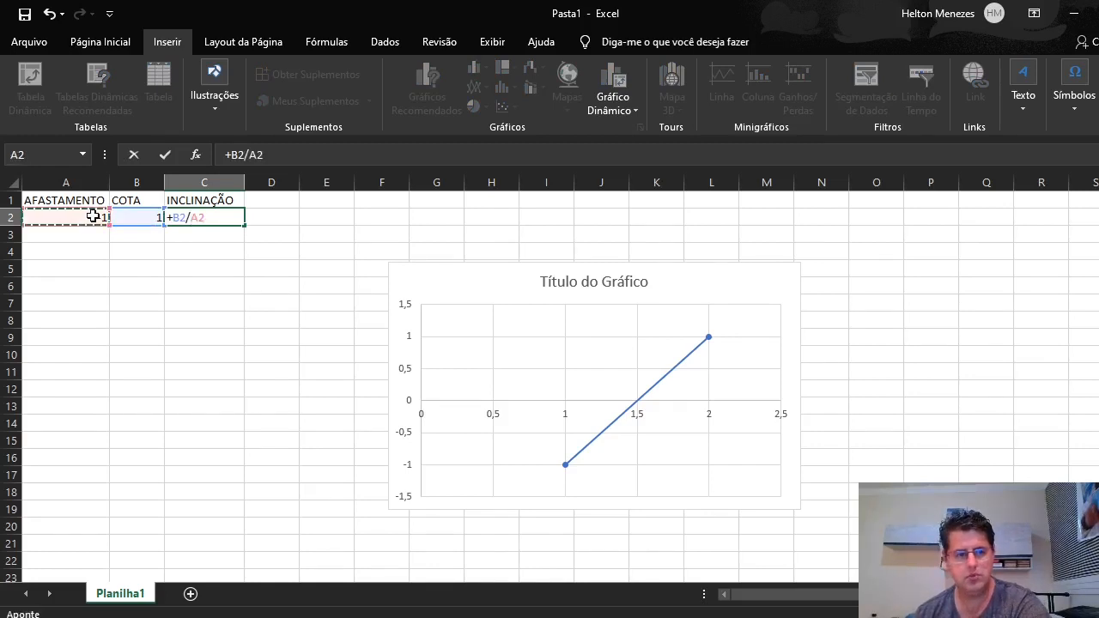
key(Return)
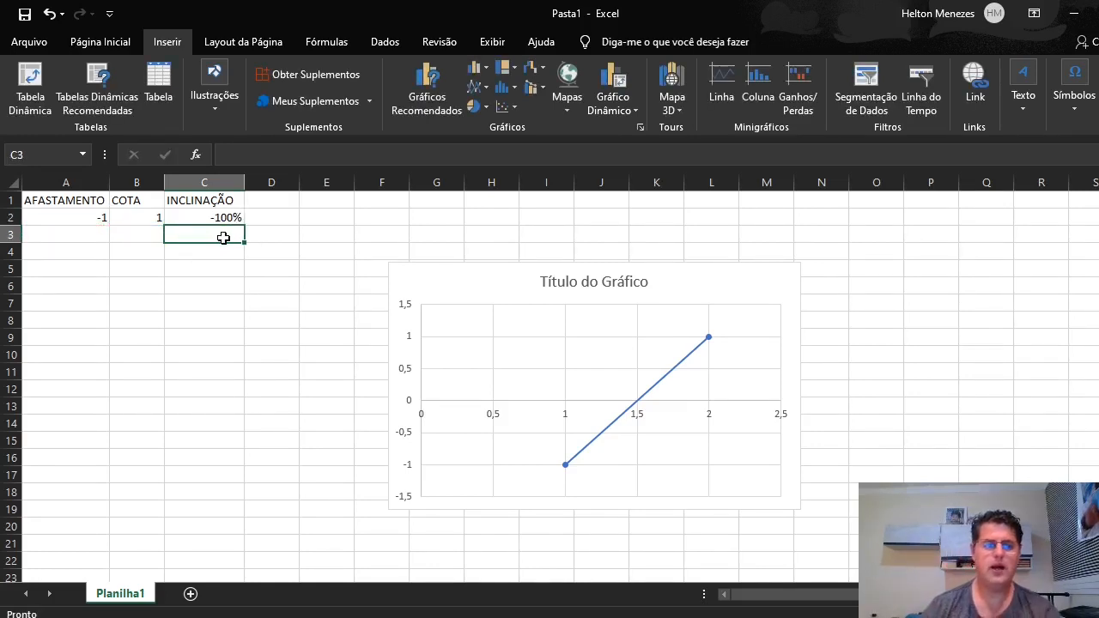
Add a second row with offset 2 and elevation 1, and fill the slope formula from C2 down to C3
click(78, 233)
text(2)
click(144, 232)
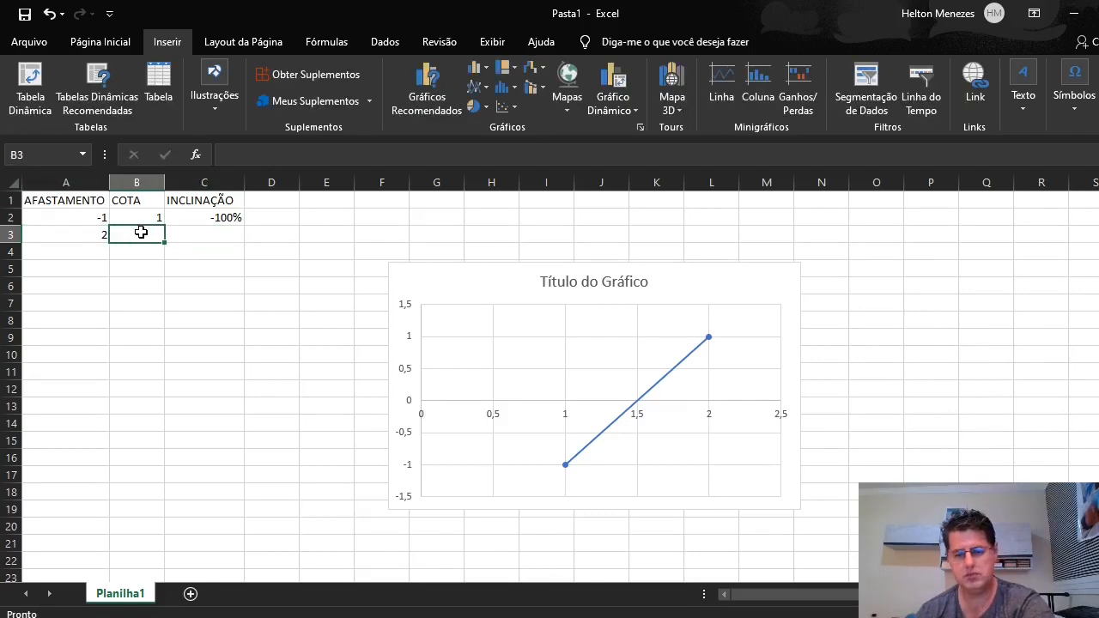
text(1)
key(Return)
click(217, 203)
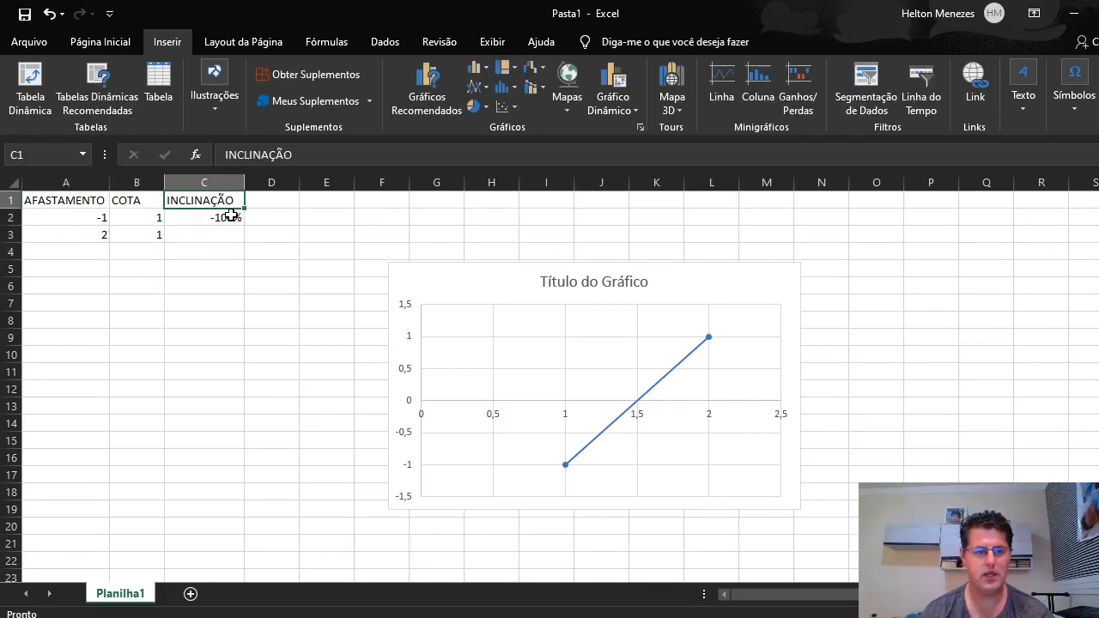
click(220, 217)
drag(243, 225, 242, 239)
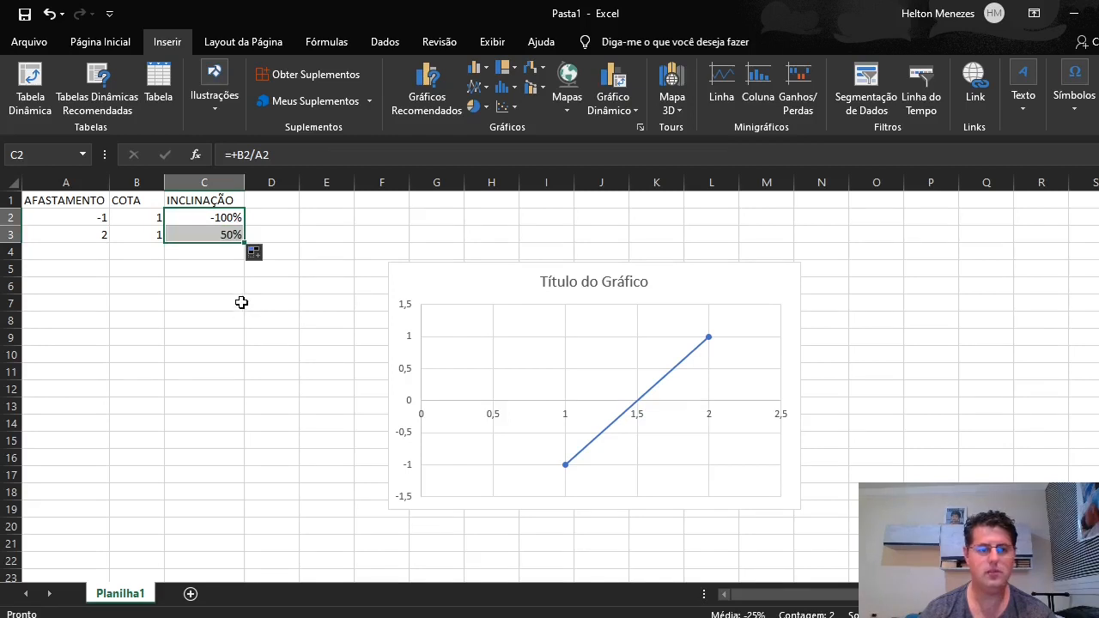
Add a third row with offset 50 and elevation 1, and fill the slope formula down to C4
click(91, 258)
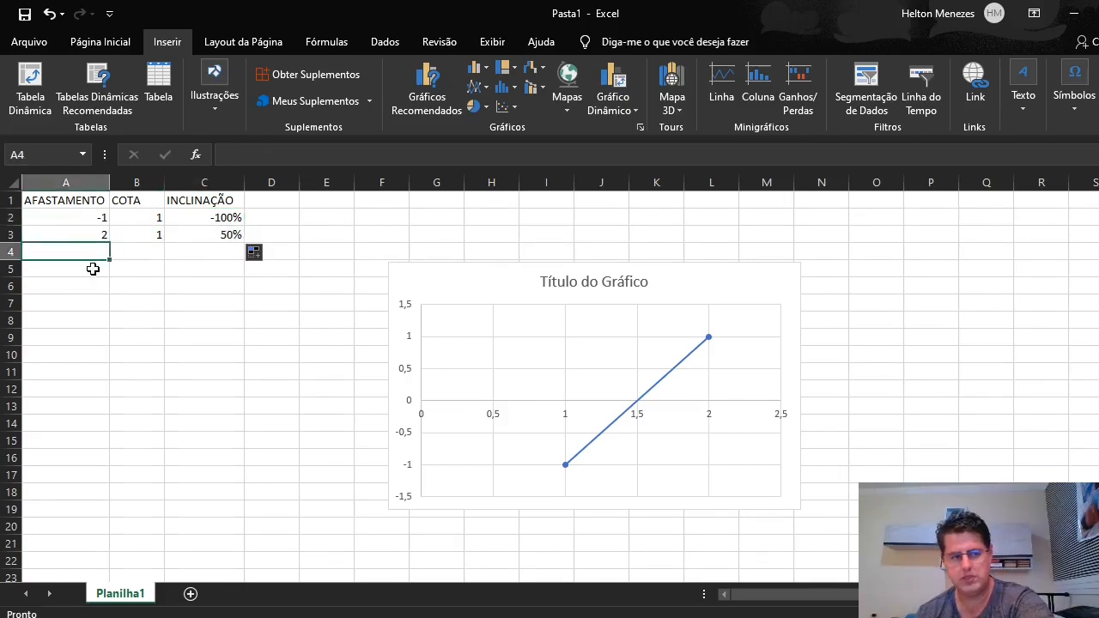
text(50)
click(143, 251)
text(1)
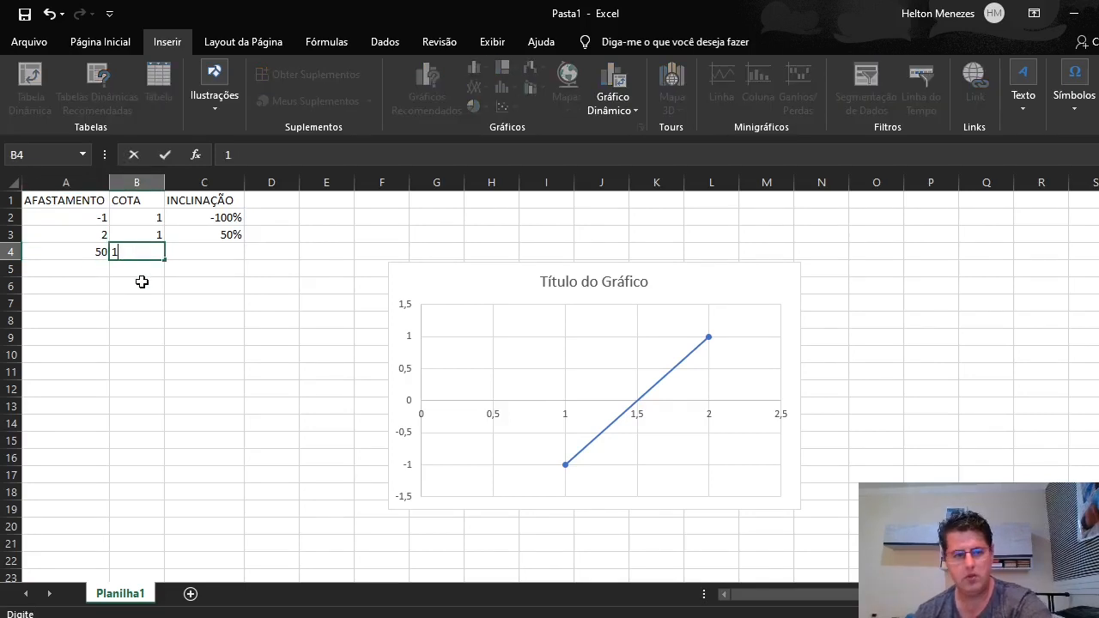
key(Return)
click(228, 235)
drag(245, 244, 242, 260)
click(223, 251)
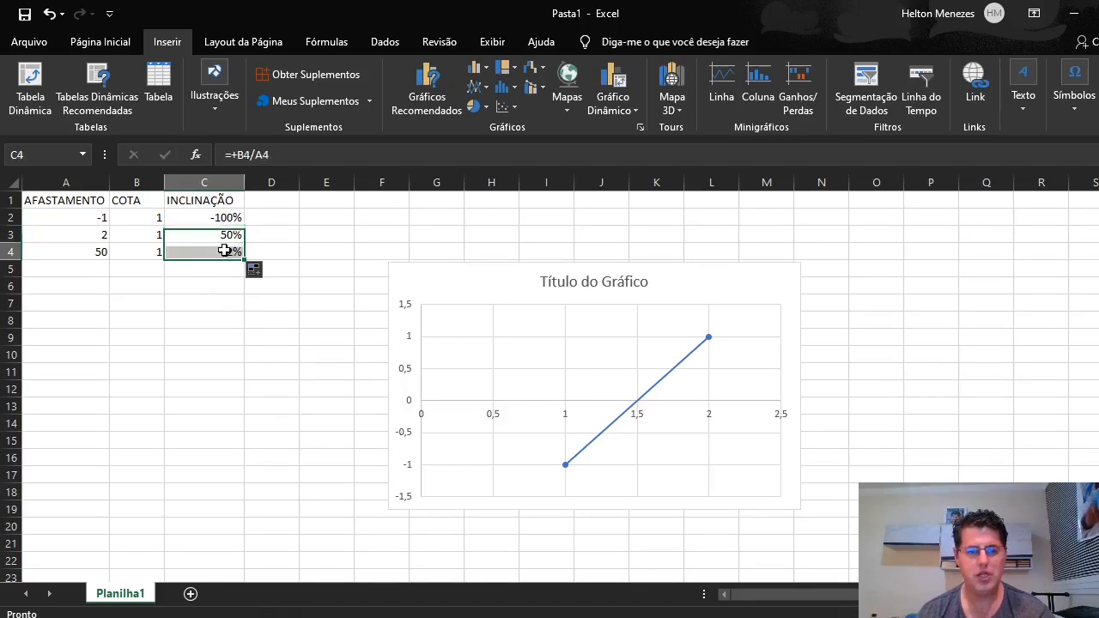
Add a fourth row with offset 100 and elevation 1, and fill the slope formula down to C5
click(94, 270)
text(100)
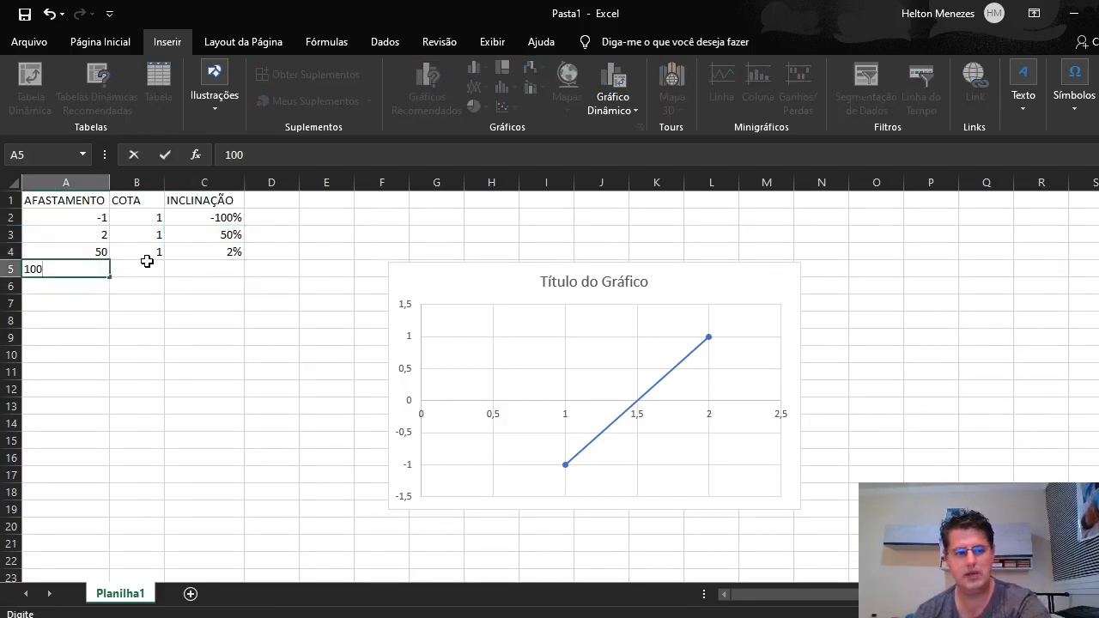
click(153, 263)
text(1)
click(229, 269)
click(231, 252)
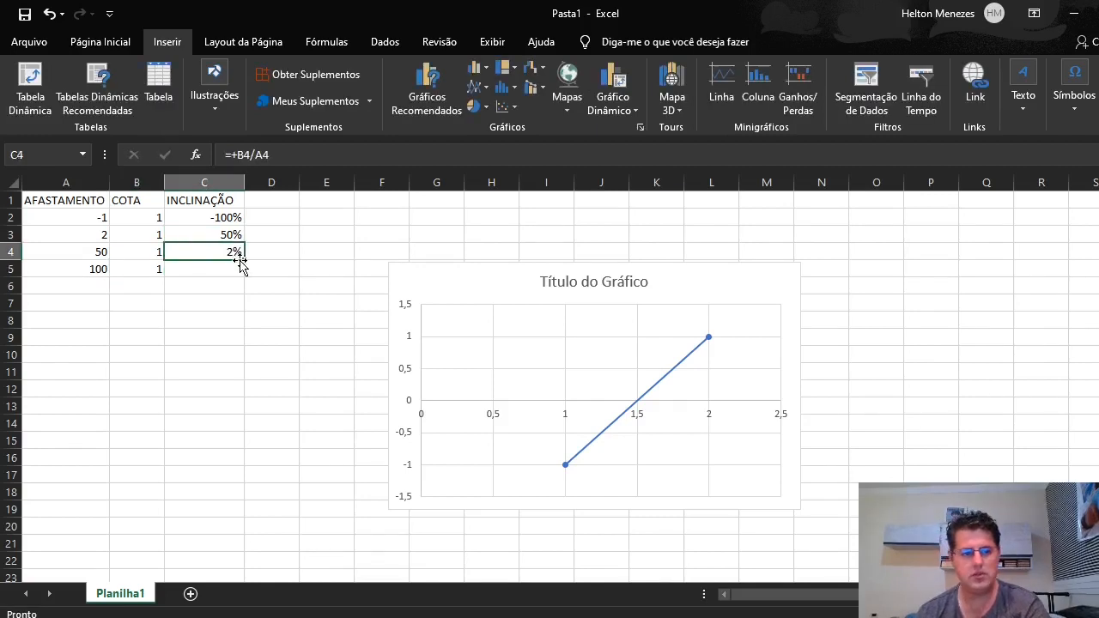
drag(244, 261, 243, 277)
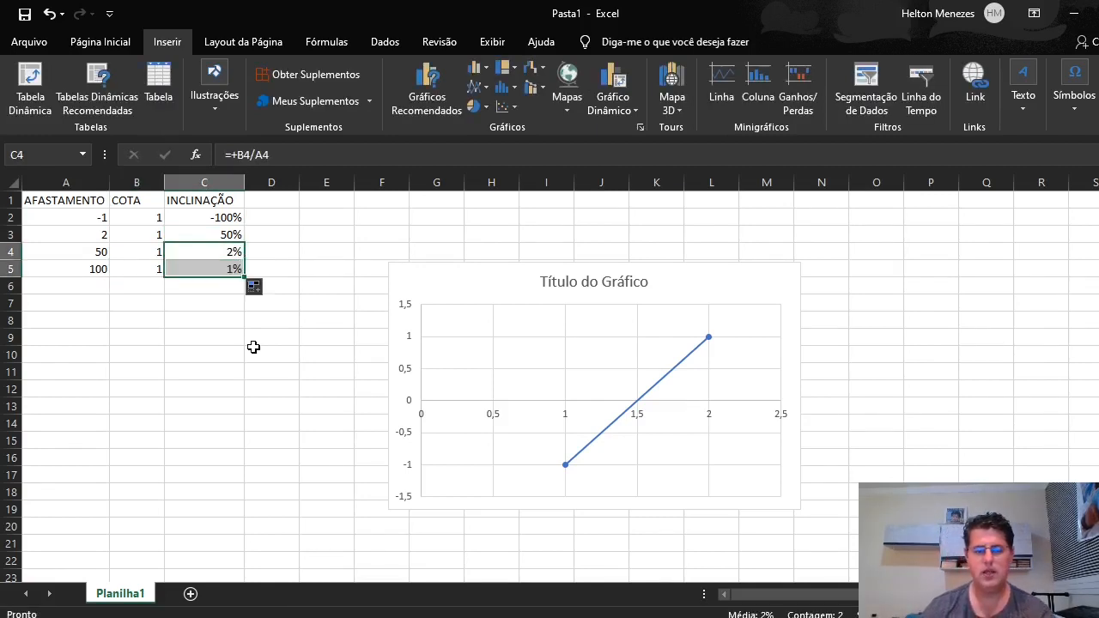
click(95, 281)
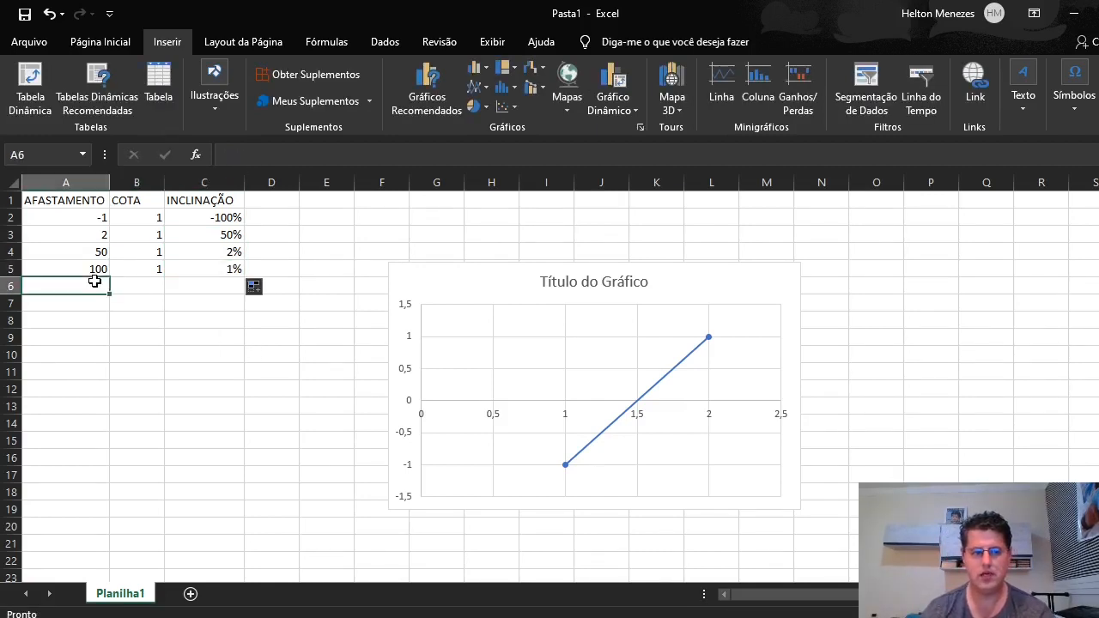
Add a fifth row to the slope table with offset 1000 and elevation 1
text(1)
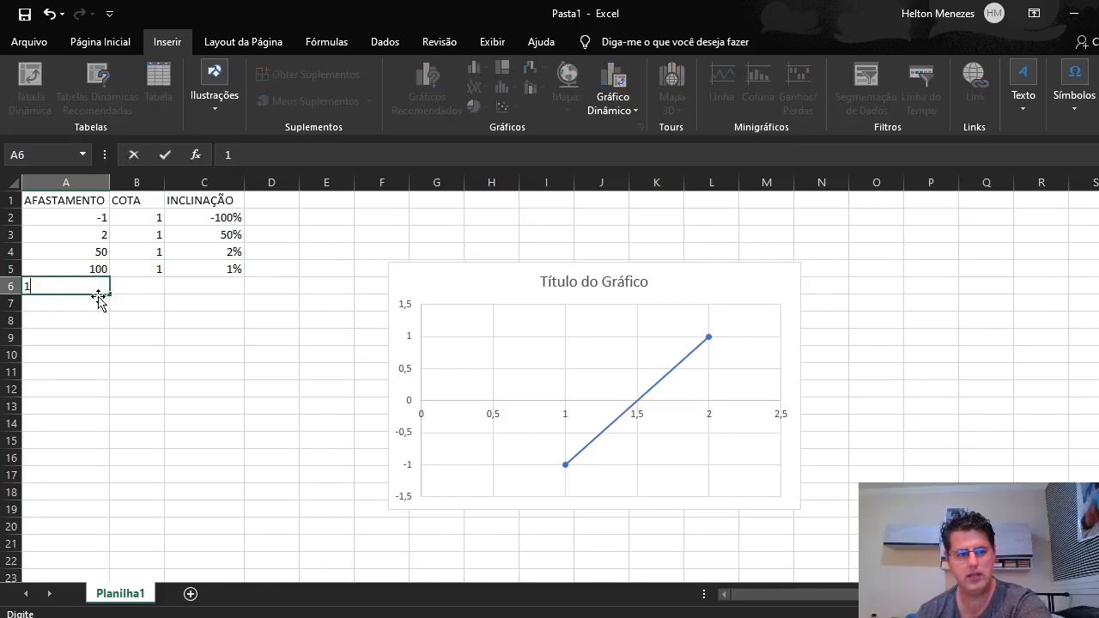
text(000)
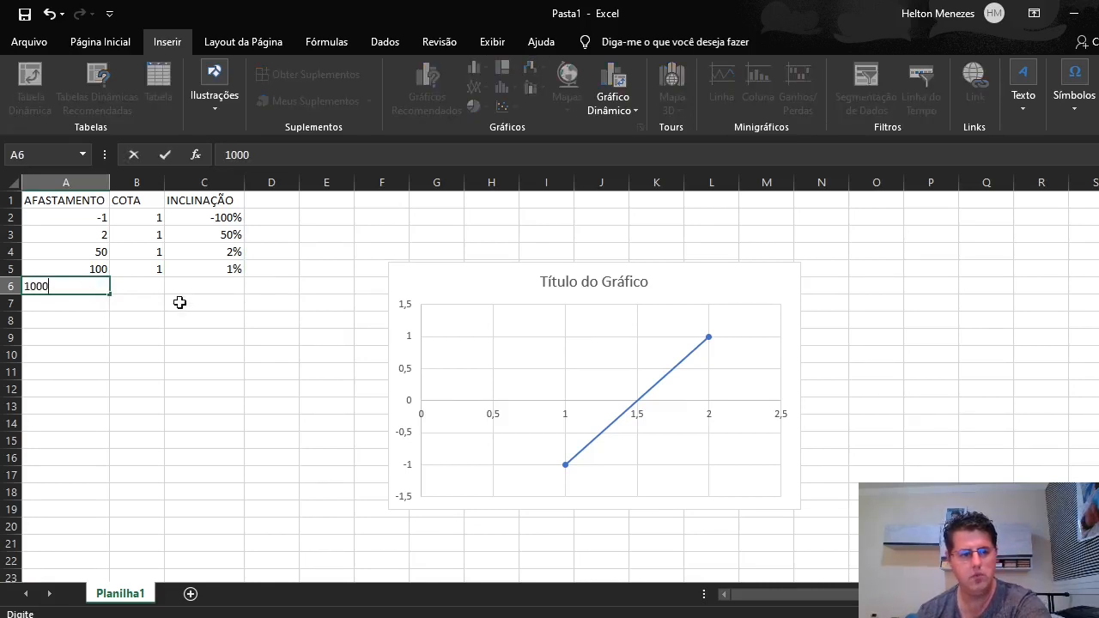
click(152, 286)
text(1)
key(Return)
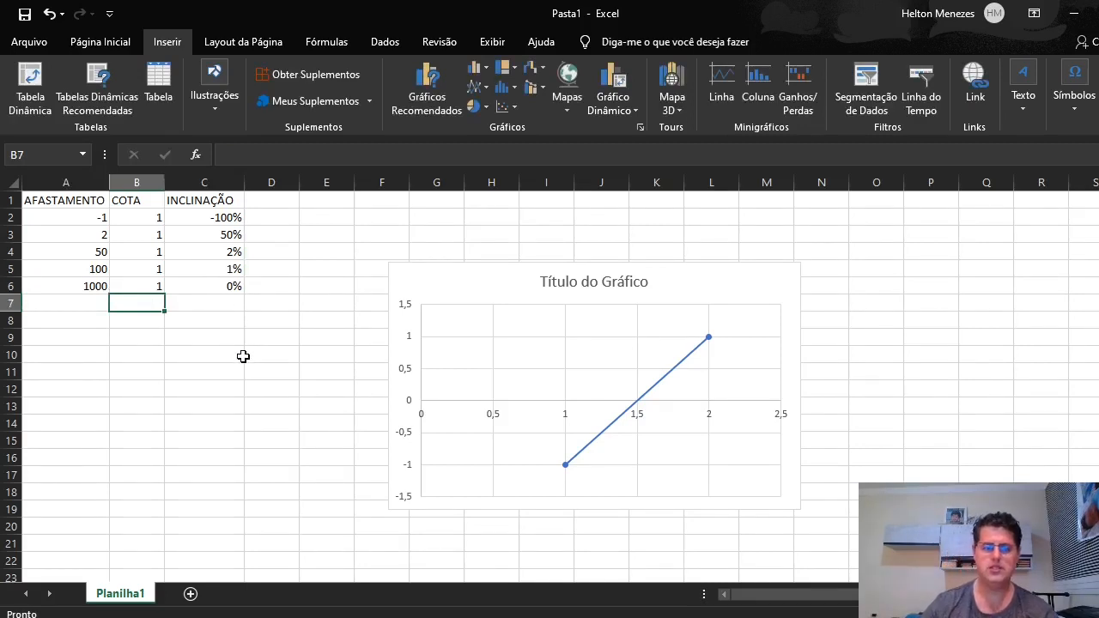
Switch back to Civil 3D and finish the walkway crest grading with a slope of 1000:1
click(1076, 23)
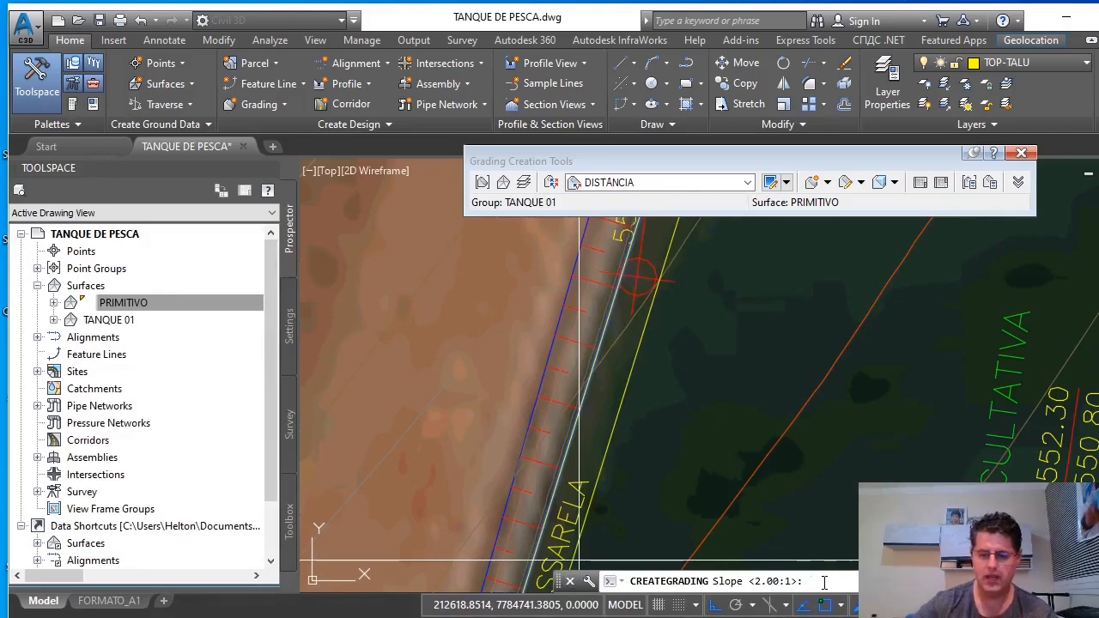
text(1000:1)
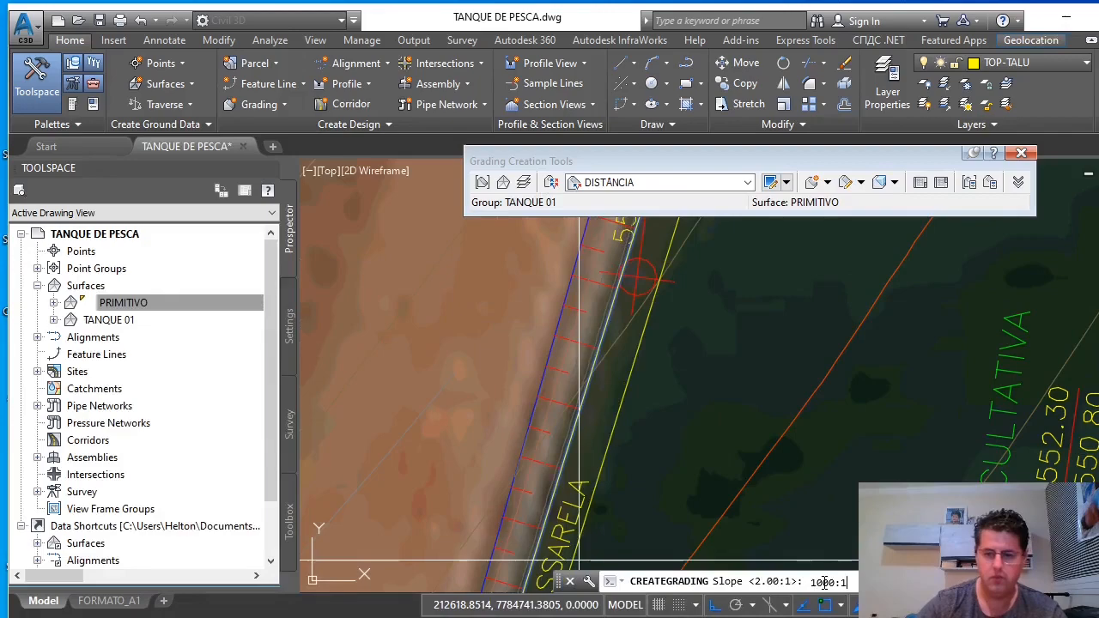
key(Return)
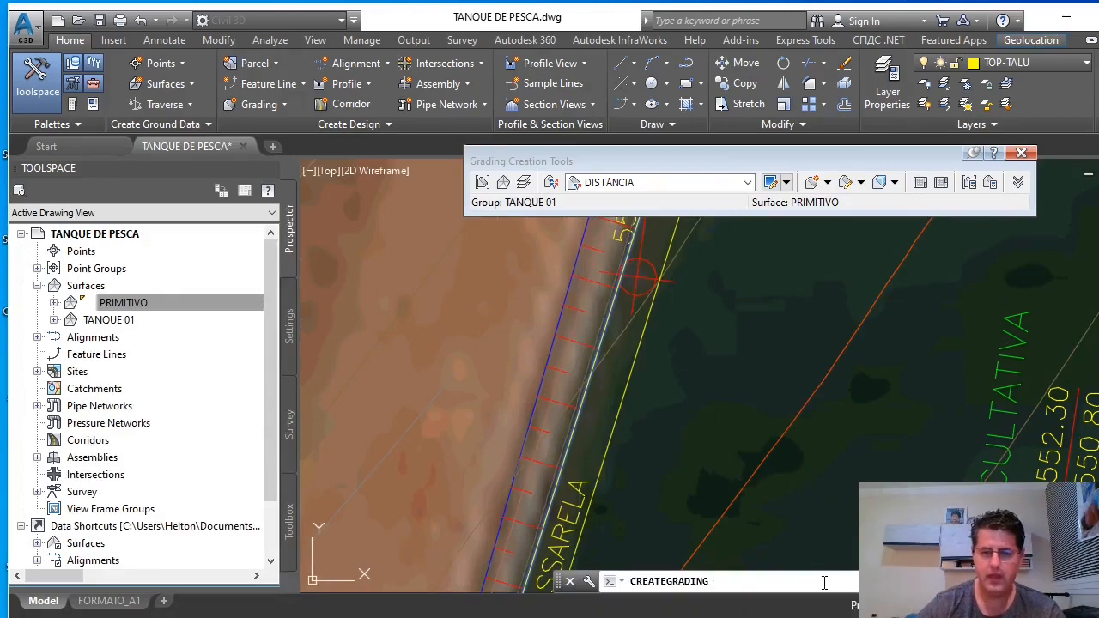
Open the graded pond surface in the Object Viewer and examine the crest and slopes around a corner of the embankment
click(724, 328)
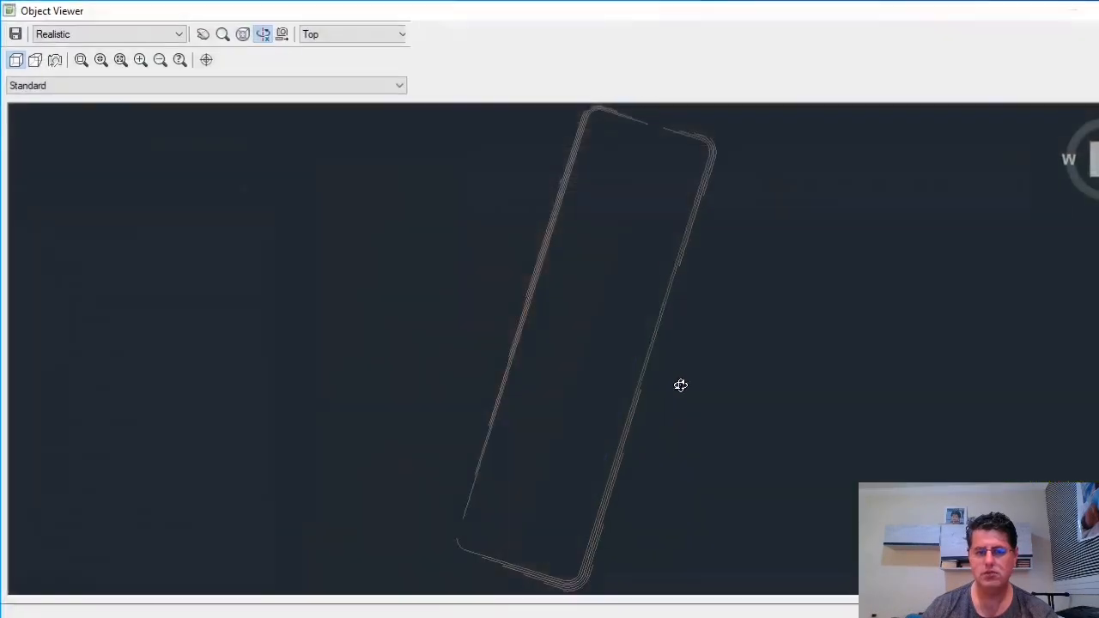
drag(680, 386, 637, 355)
scroll(638, 355, up, 5)
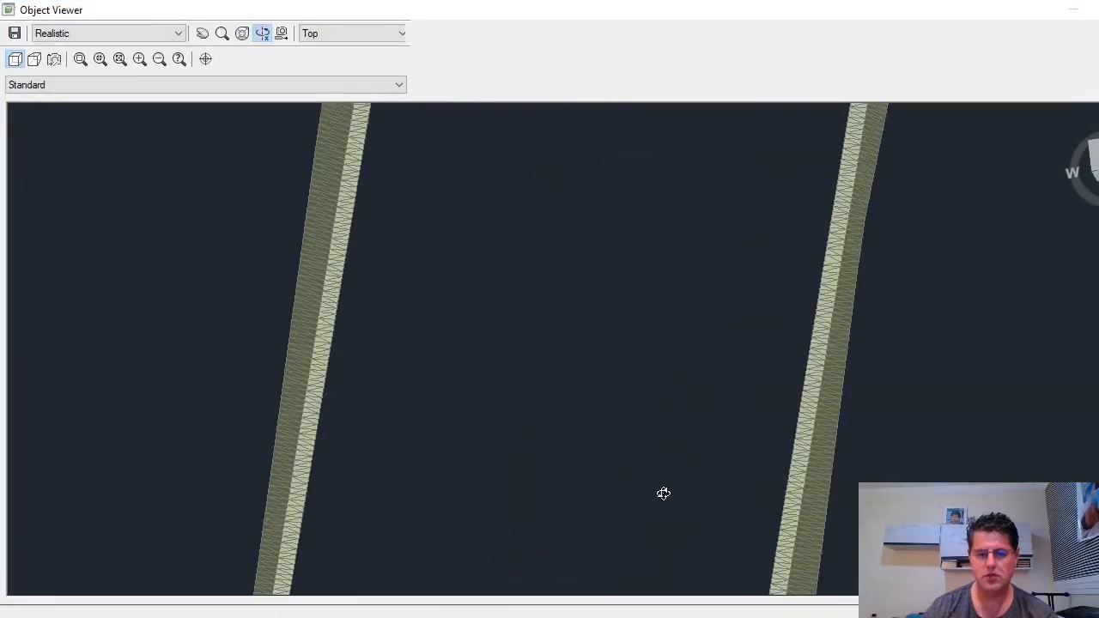
drag(663, 493, 645, 285)
scroll(611, 343, up, 5)
middle_drag(611, 343, 396, 529)
scroll(677, 424, up, 4)
middle_drag(678, 412, 512, 432)
drag(513, 432, 645, 439)
scroll(633, 420, down, 3)
scroll(643, 440, down, 5)
middle_drag(756, 446, 576, 448)
scroll(574, 385, up, 9)
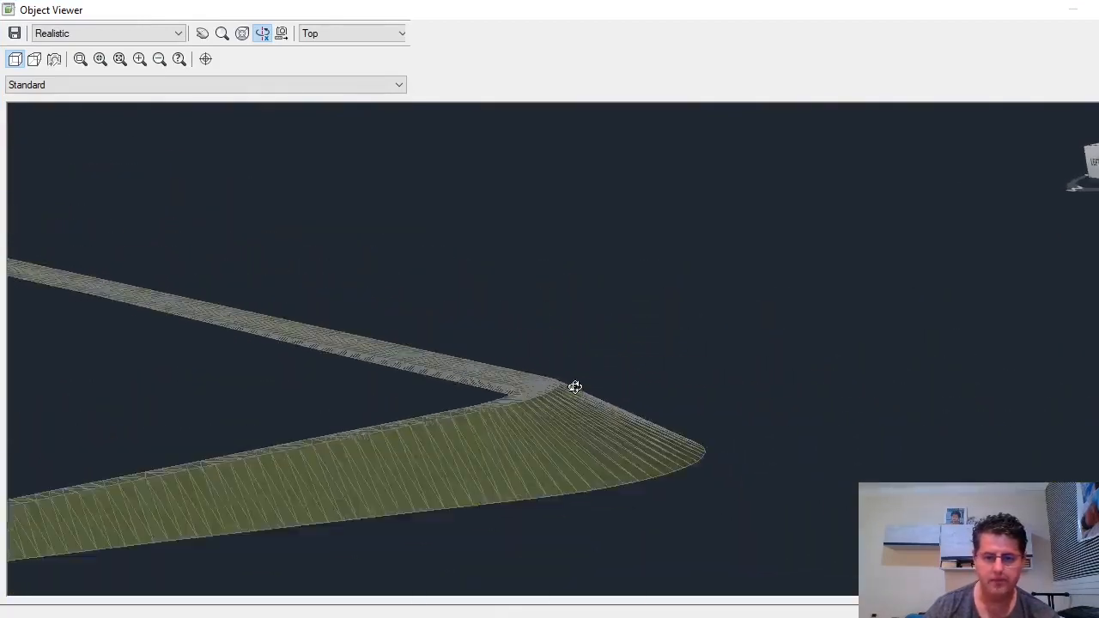
middle_drag(591, 393, 842, 276)
scroll(661, 354, up, 3)
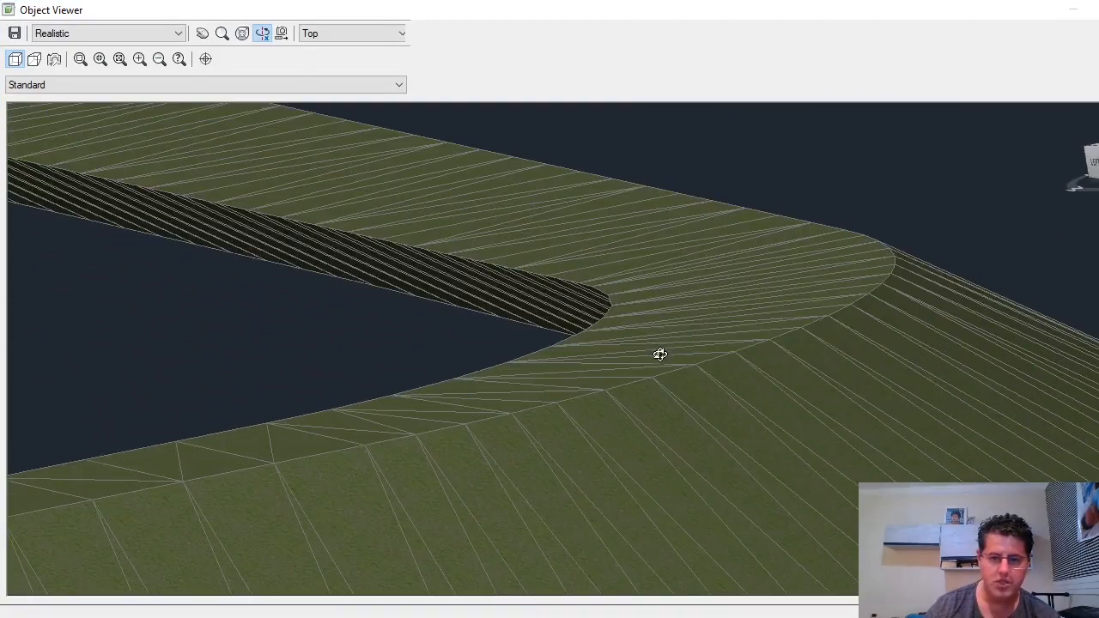
Examine the crest and side slopes along the pond's long embankment in 3D, and return to the drawing
scroll(651, 364, down, 9)
drag(510, 409, 359, 497)
scroll(544, 425, down, 6)
scroll(347, 502, up, 5)
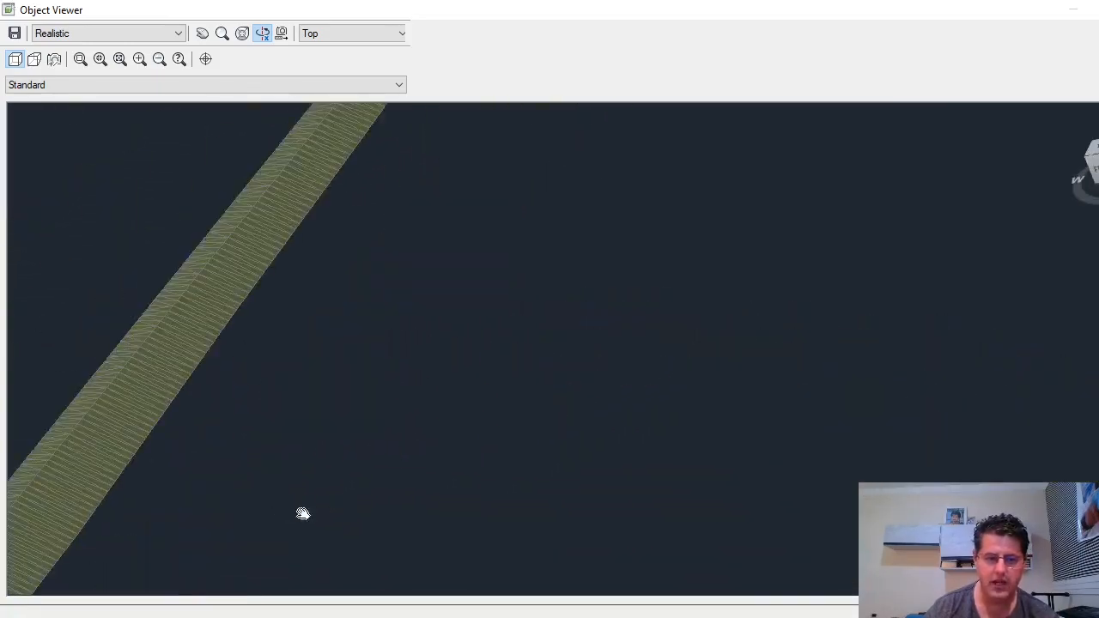
middle_drag(301, 512, 797, 329)
scroll(783, 343, down, 5)
scroll(610, 416, up, 5)
middle_drag(516, 418, 685, 326)
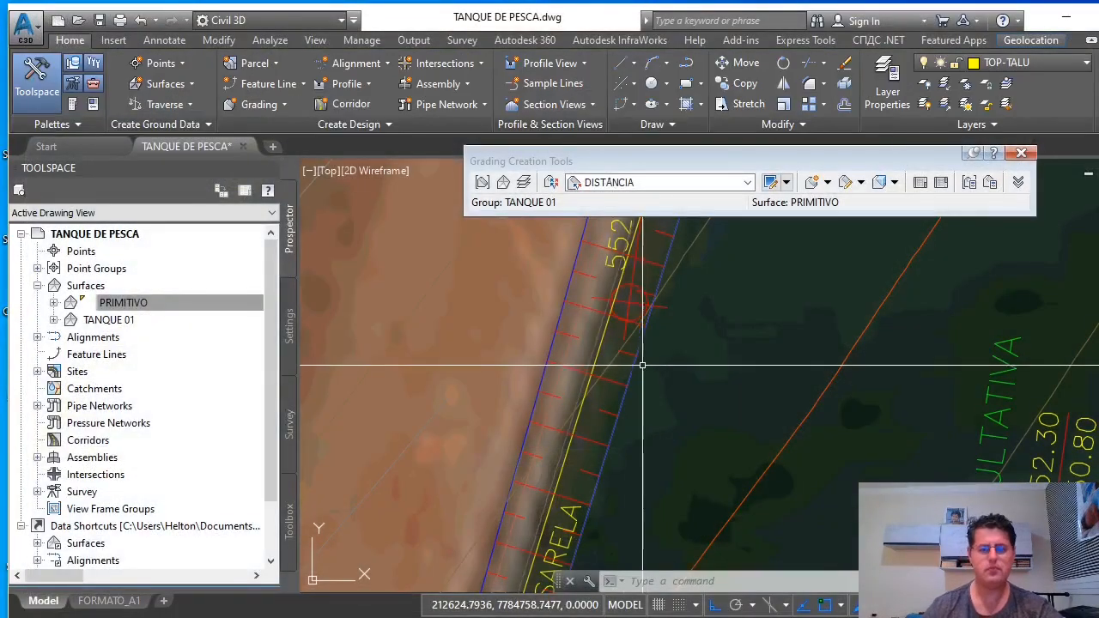
Create a grading with the COTA criteria from the walkway crest's inner edge, applied to its entire length
scroll(635, 365, down, 5)
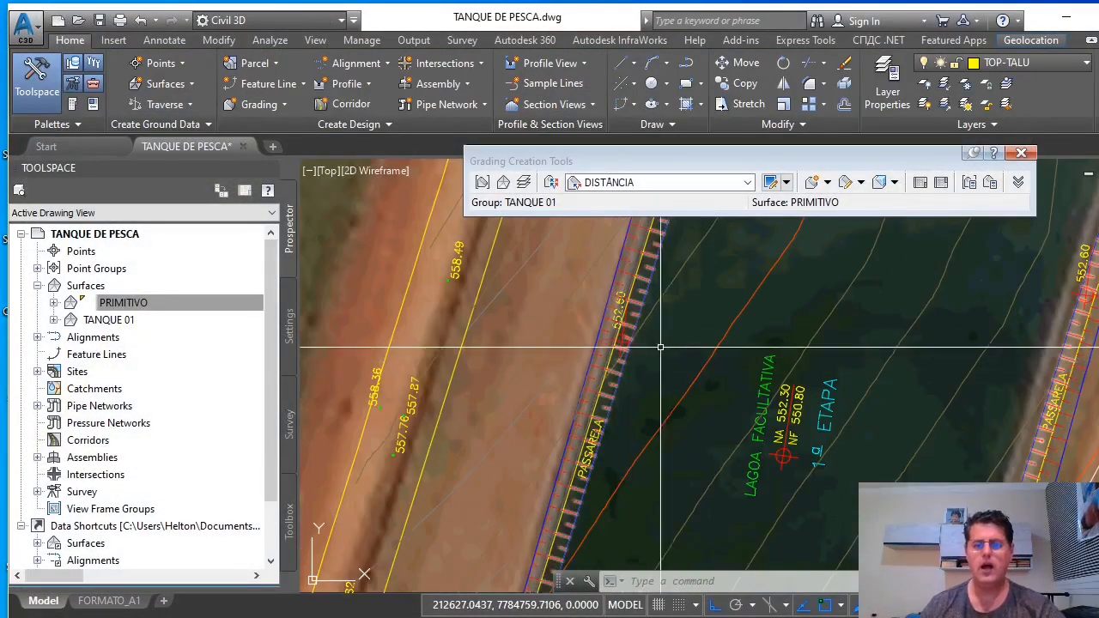
scroll(673, 437, down, 2)
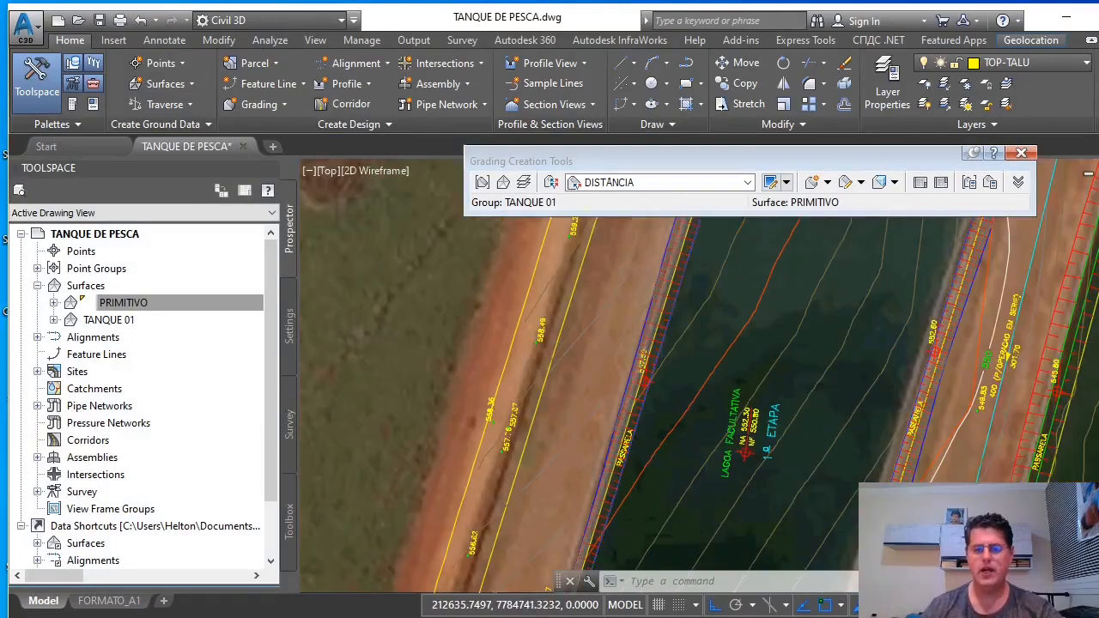
scroll(751, 445, up, 4)
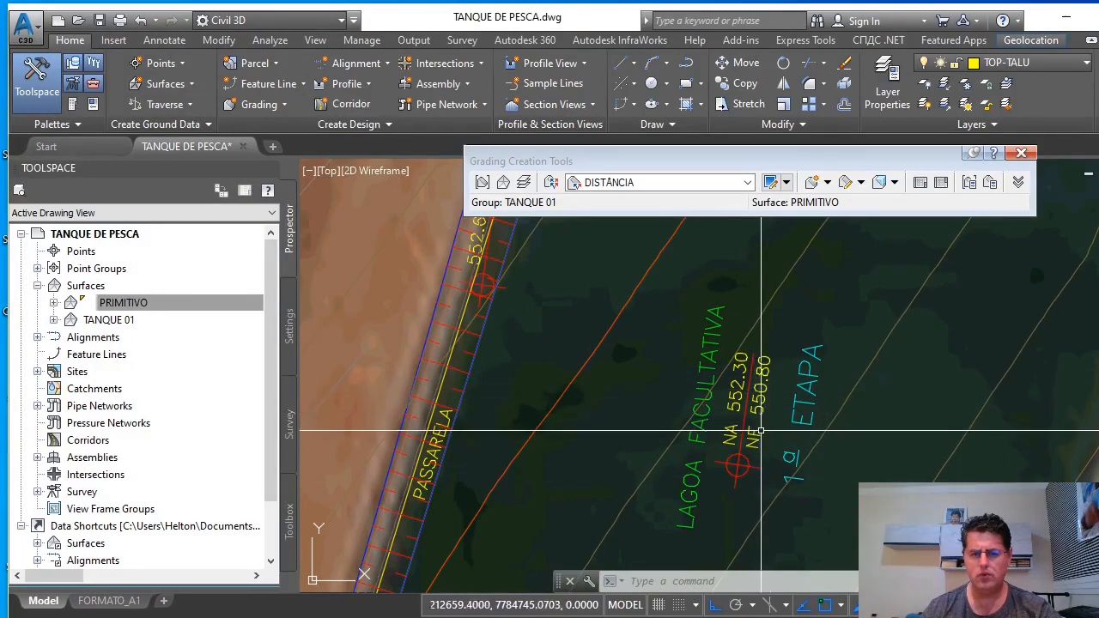
scroll(732, 468, down, 2)
scroll(748, 431, up, 2)
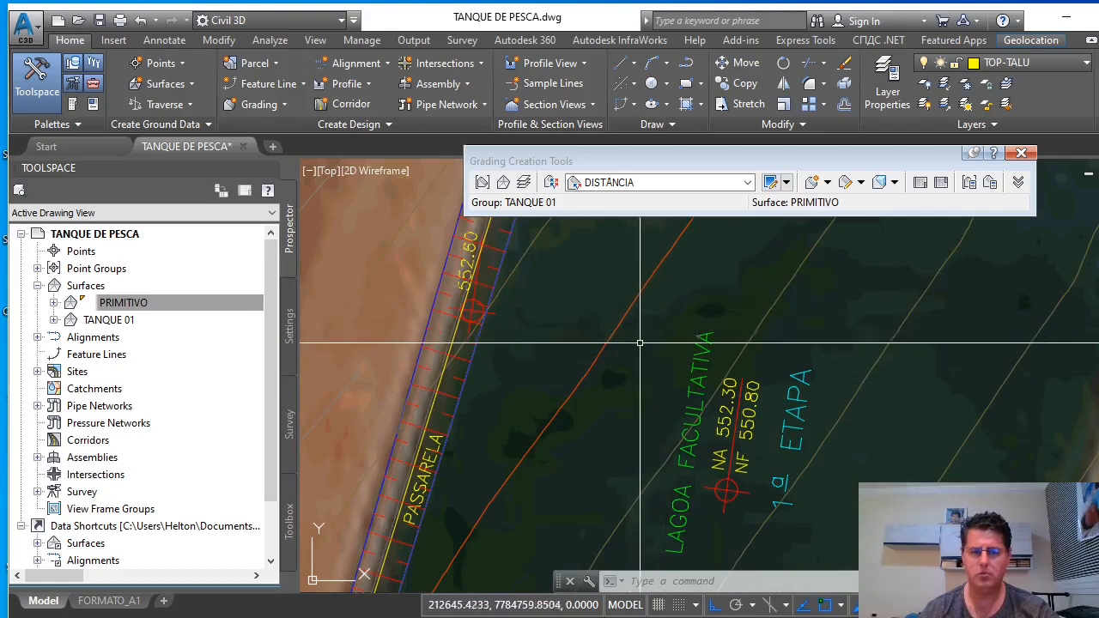
scroll(640, 343, down, 2)
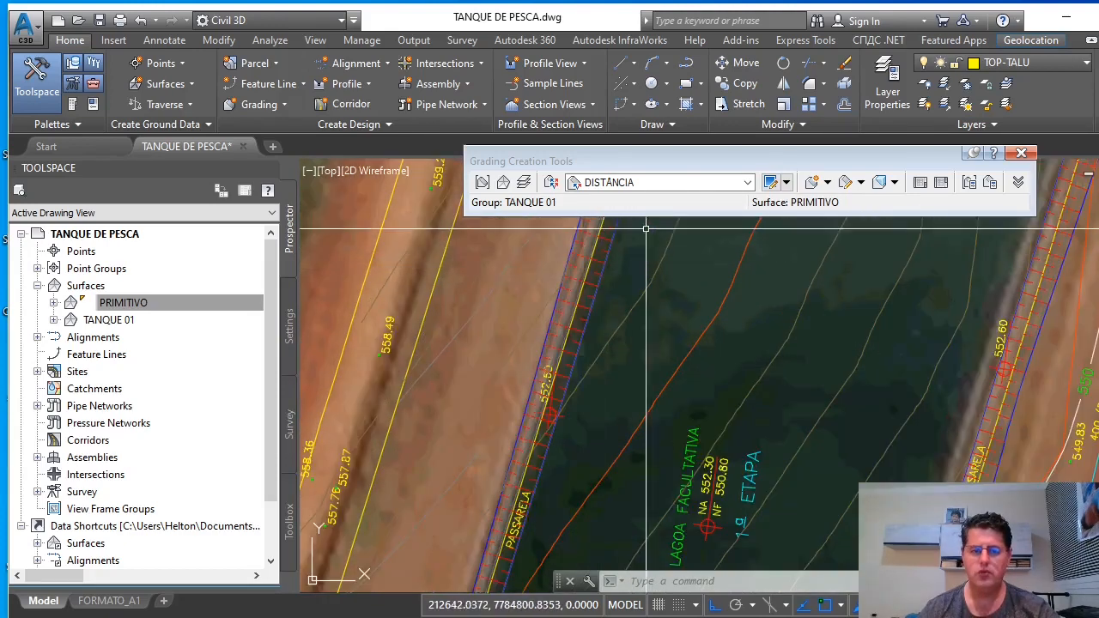
click(612, 184)
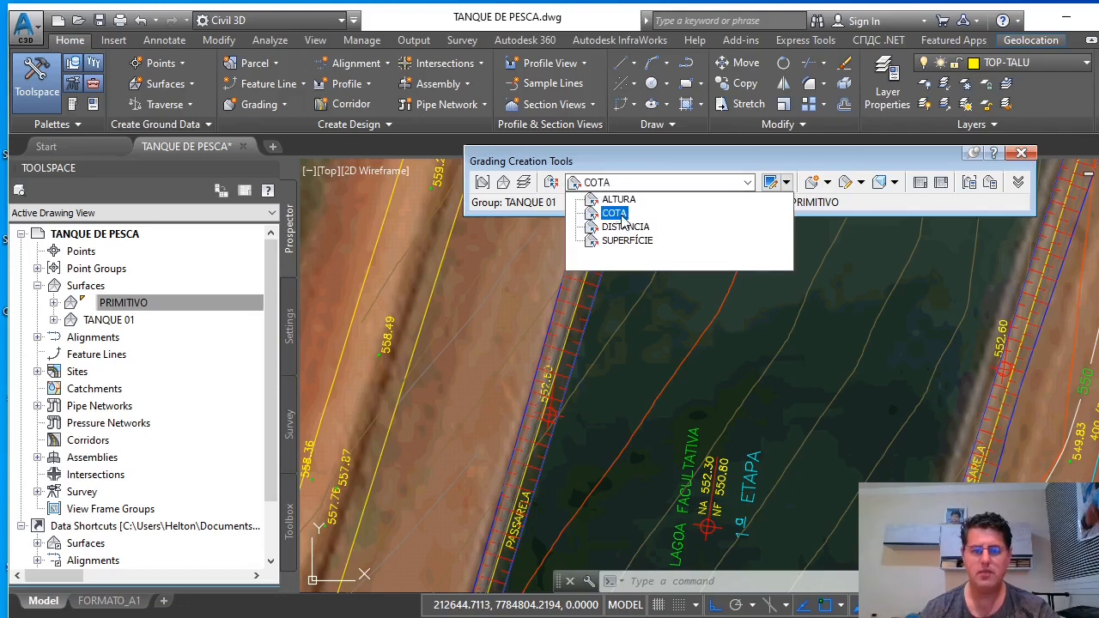
click(621, 214)
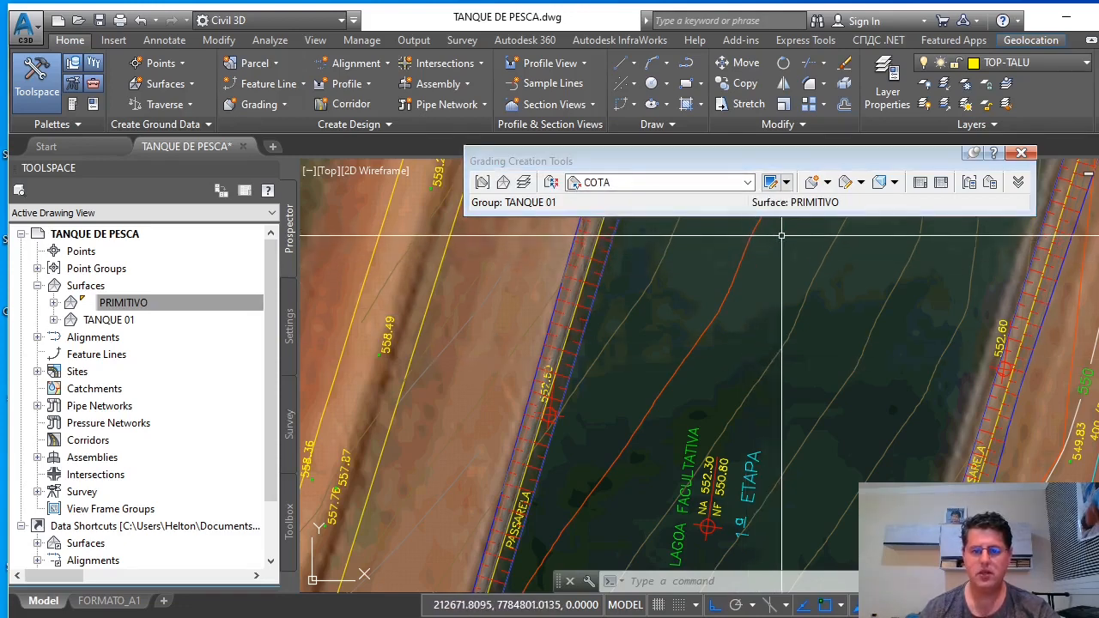
click(811, 183)
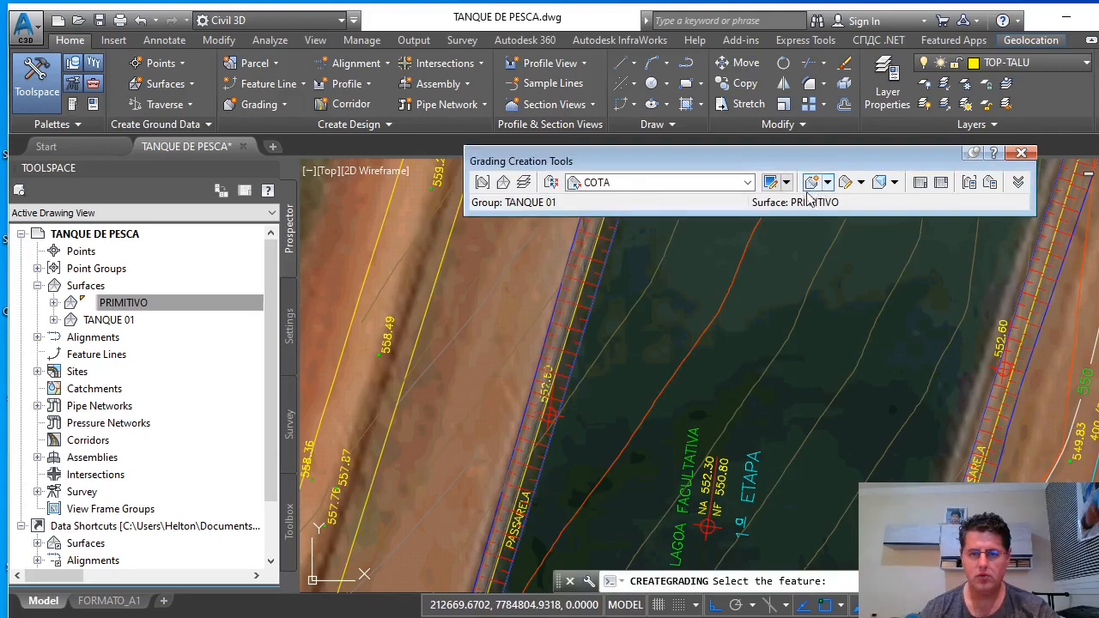
scroll(549, 395, up, 3)
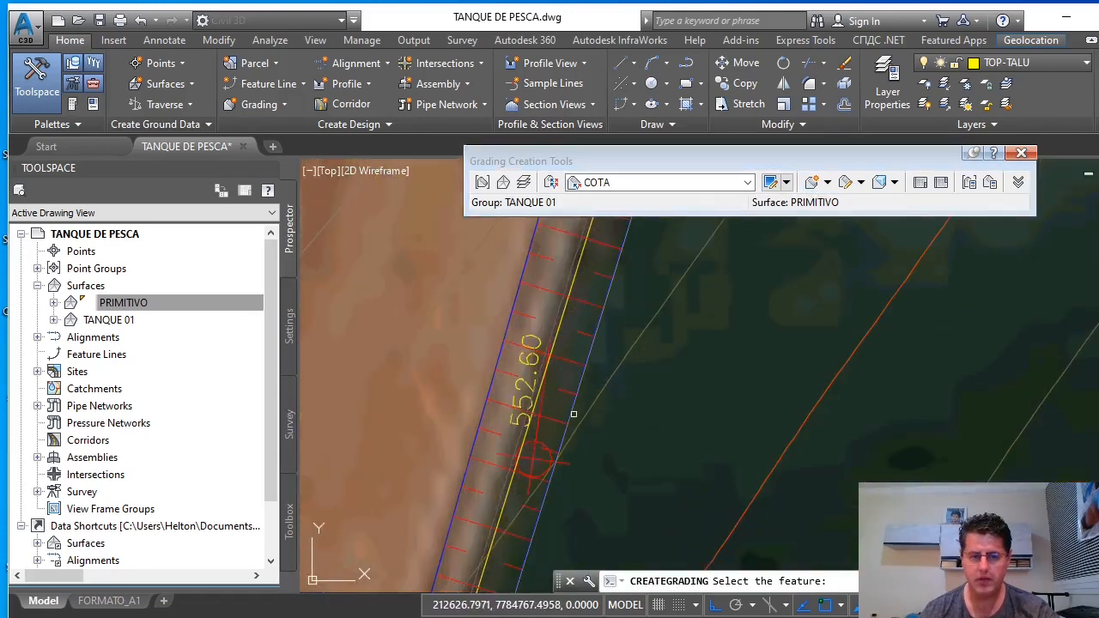
click(571, 417)
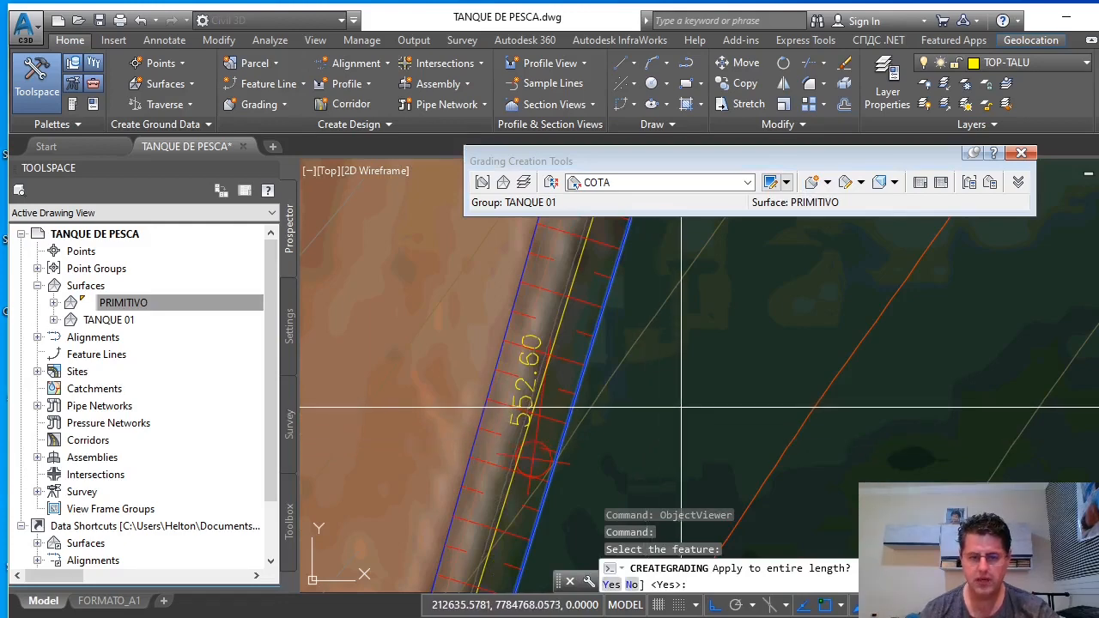
text(y)
key(Return)
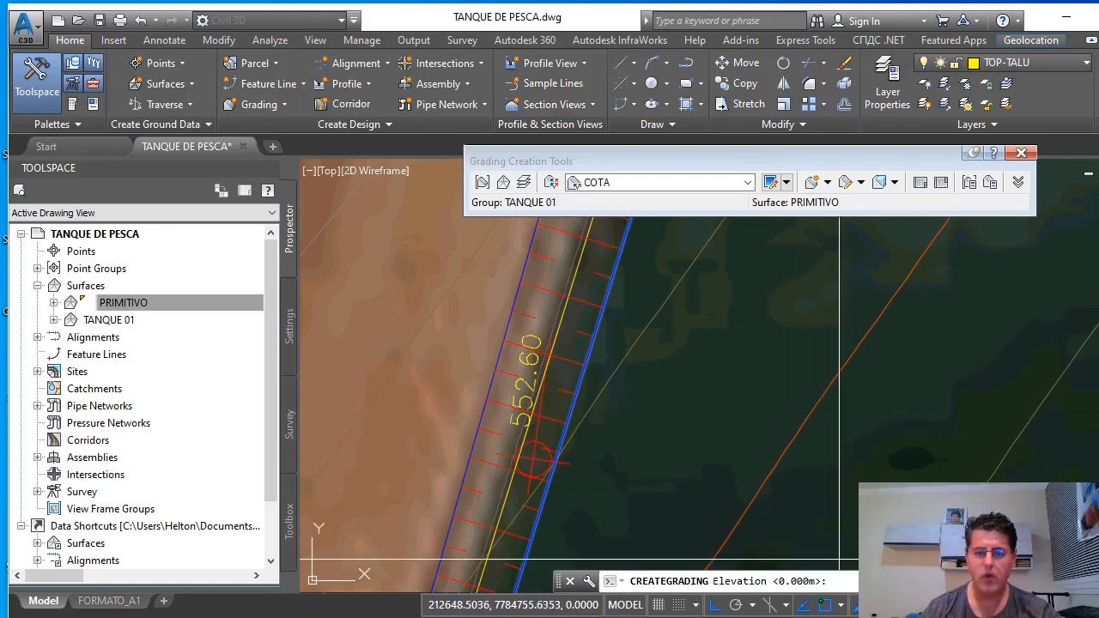
Set the grading's target elevation to 550.80, the pond-bottom level given in the NF label
scroll(674, 400, down, 5)
scroll(834, 533, up, 5)
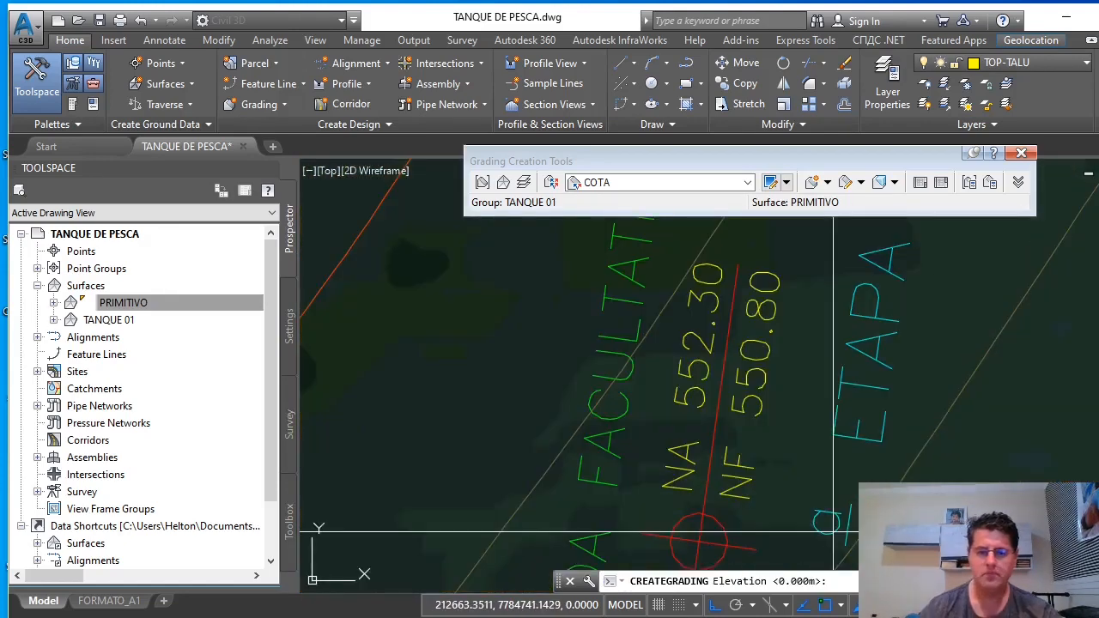
text(550.)
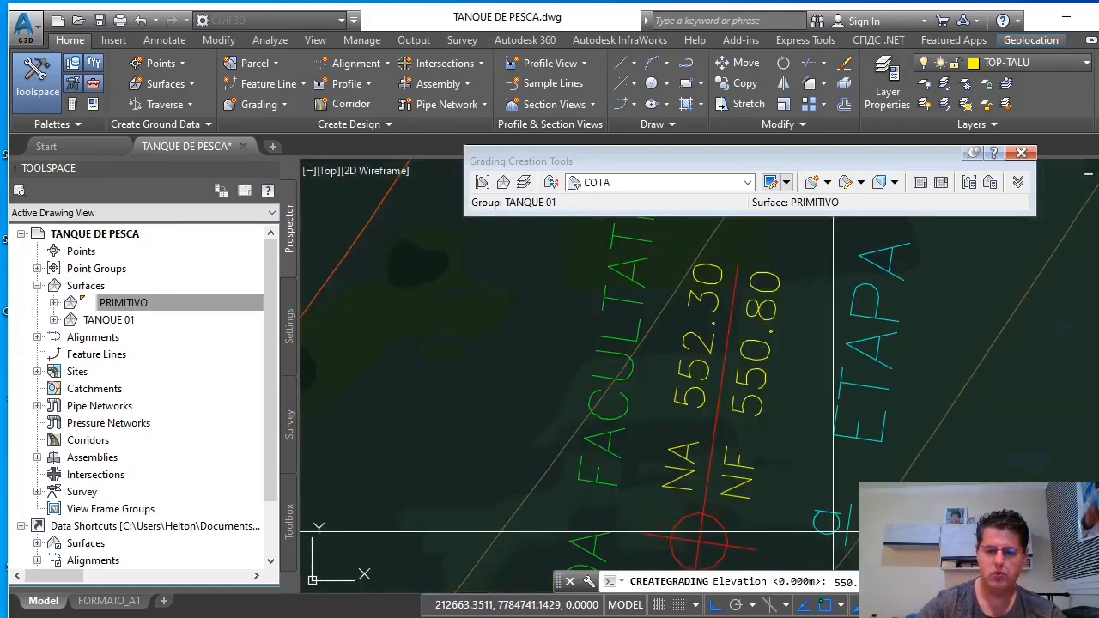
text(80)
key(Return)
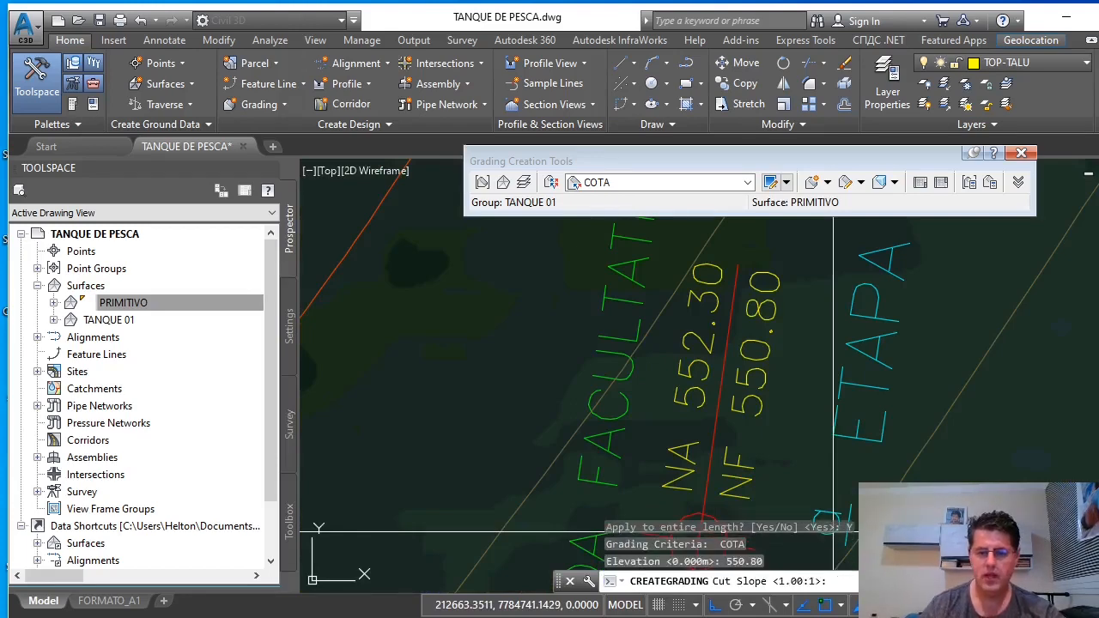
Set both the cut and fill slopes to 1.5:1, close the grading tools and end the grading command
scroll(798, 464, down, 1)
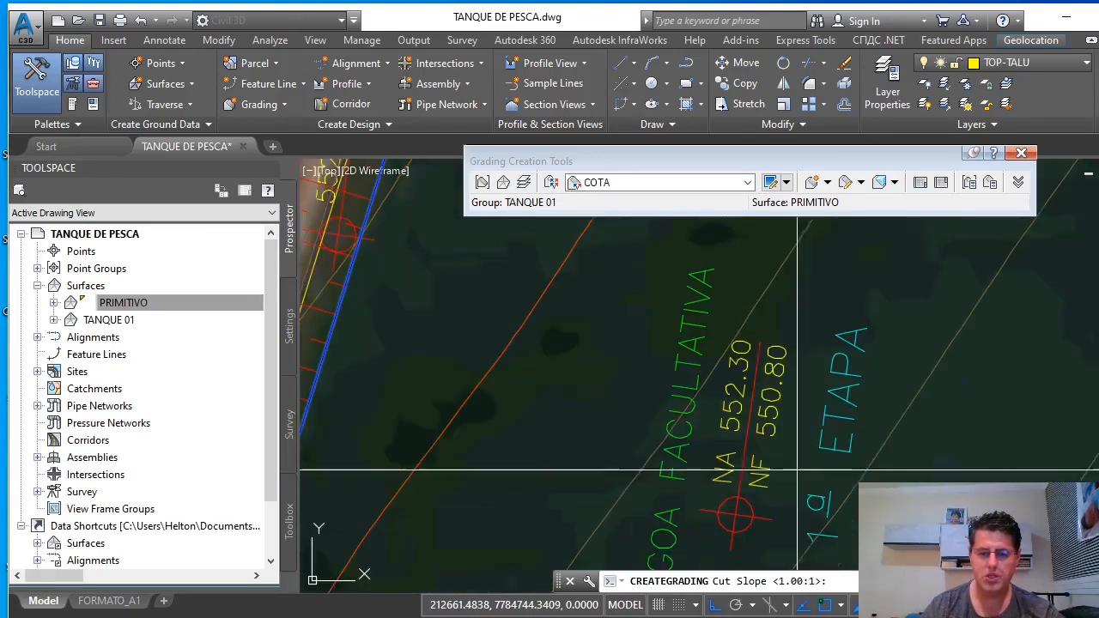
scroll(790, 453, down, 1)
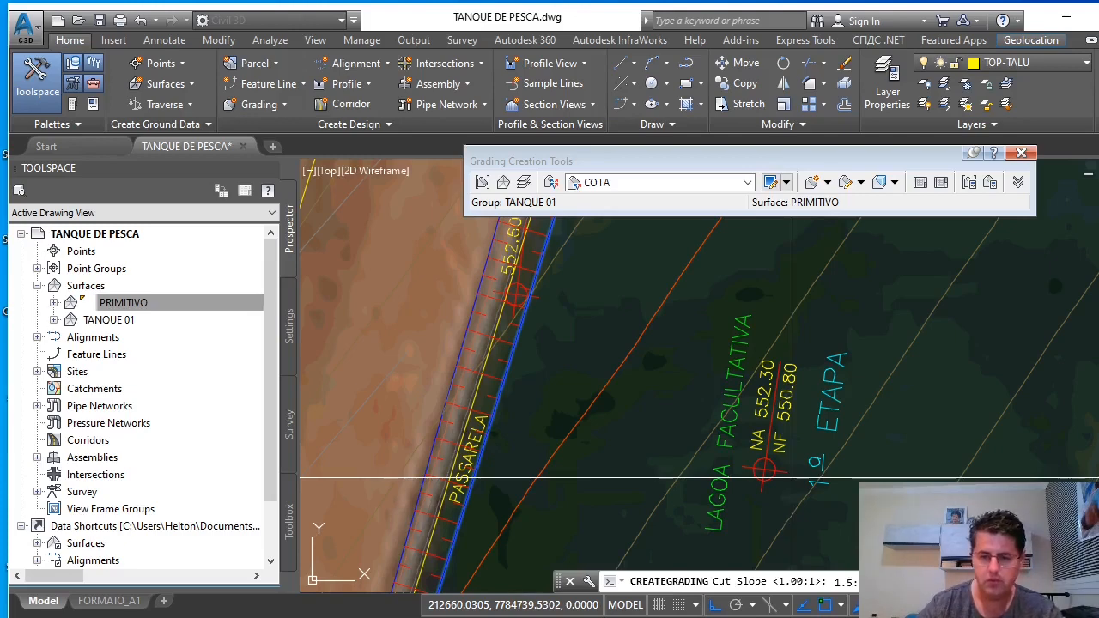
key(Return)
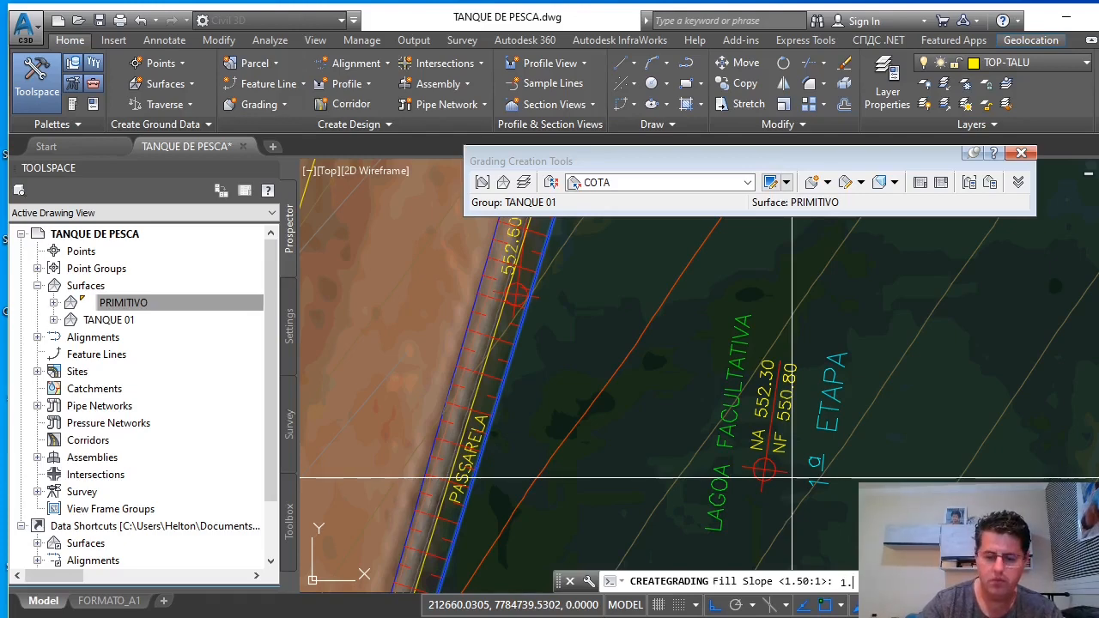
text(1.5:1)
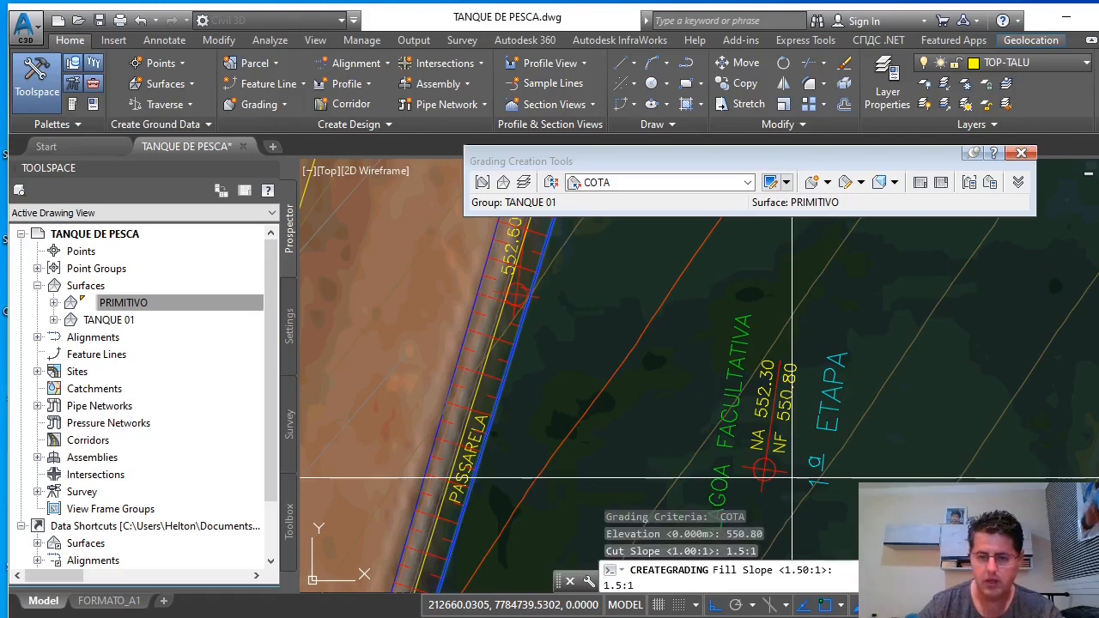
key(Return)
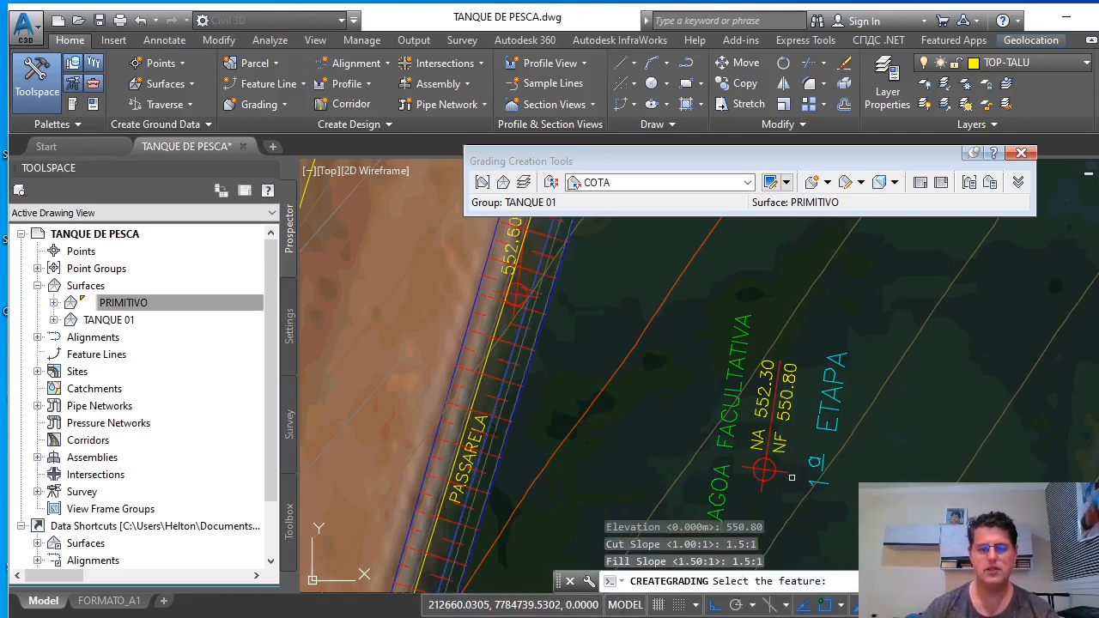
click(1021, 152)
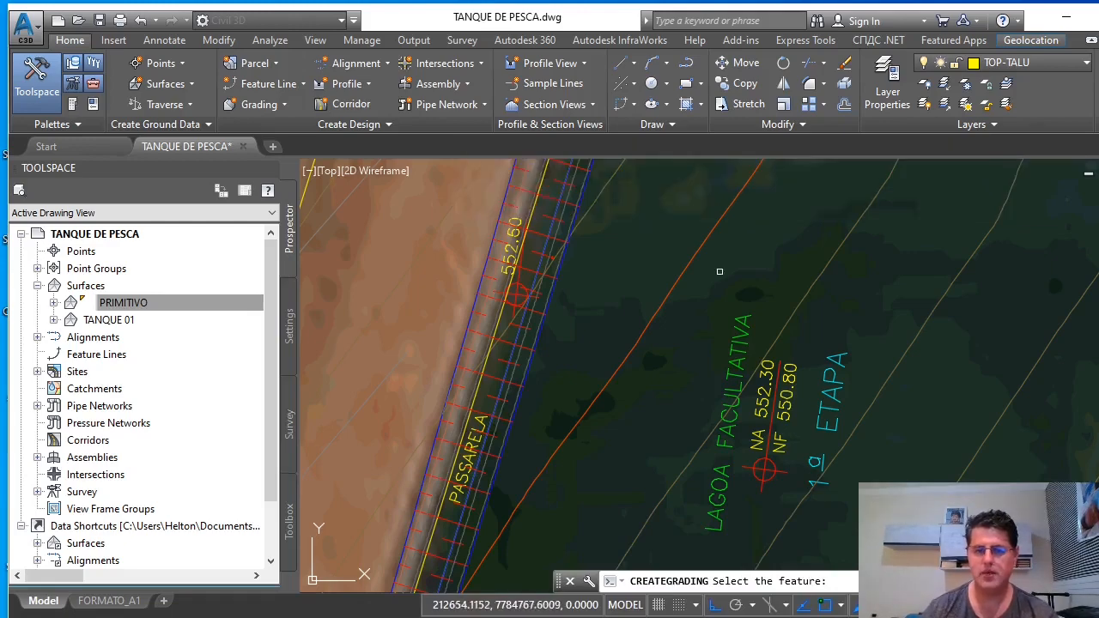
scroll(719, 271, down, 6)
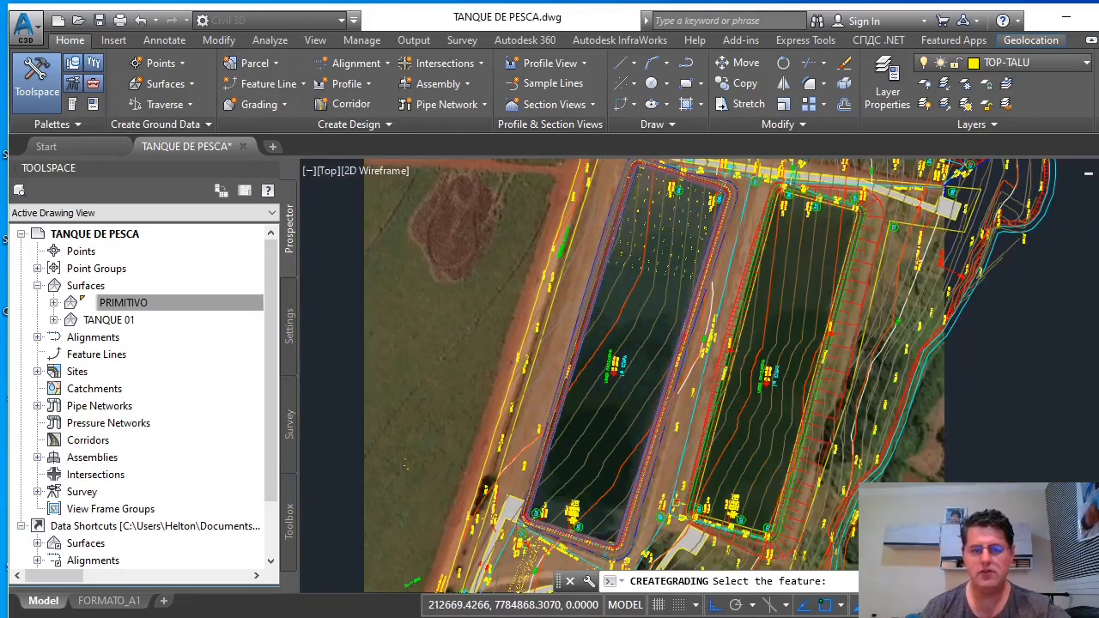
scroll(560, 401, up, 8)
key(Escape)
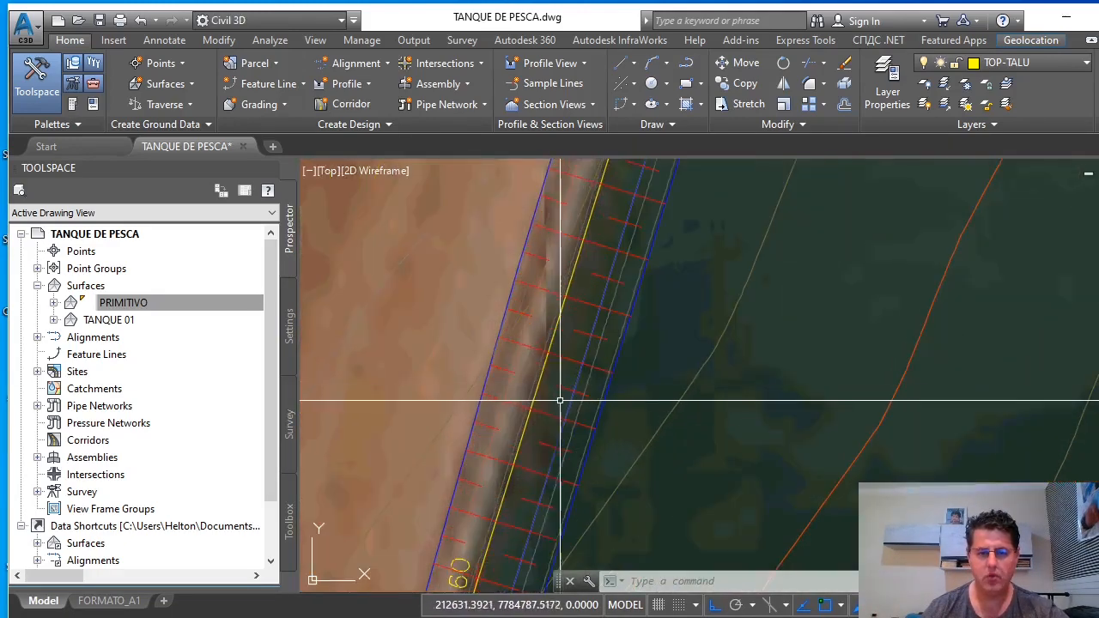
Examine the TANQUE 01 surface's crest, both side slopes and pond corner in 3D, and return to the drawing
scroll(560, 401, up, 2)
click(583, 408)
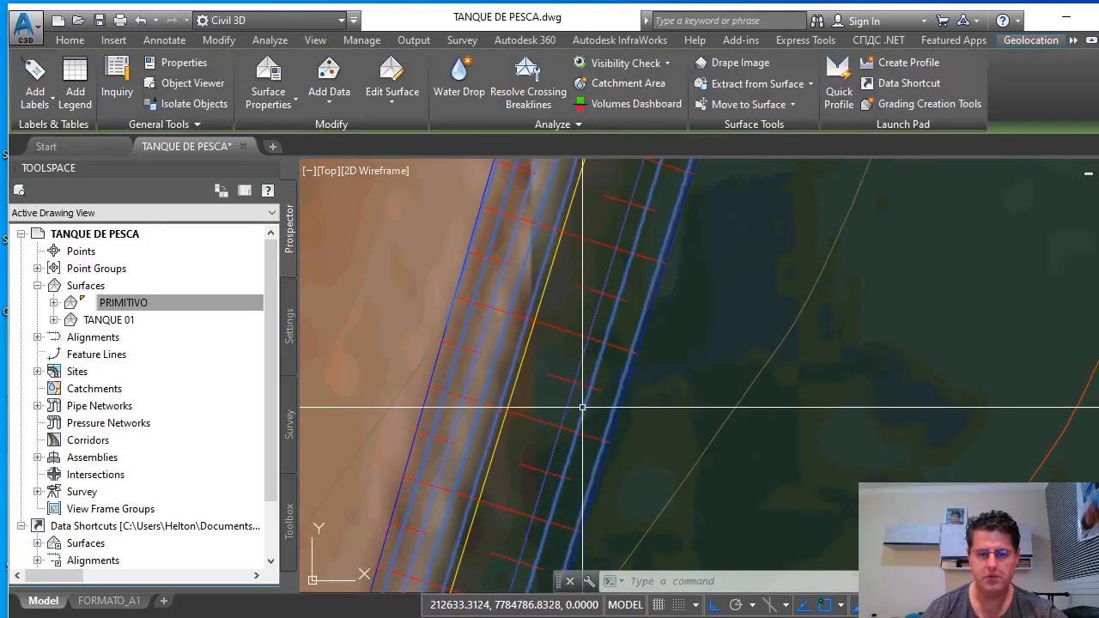
right_click(583, 408)
click(618, 372)
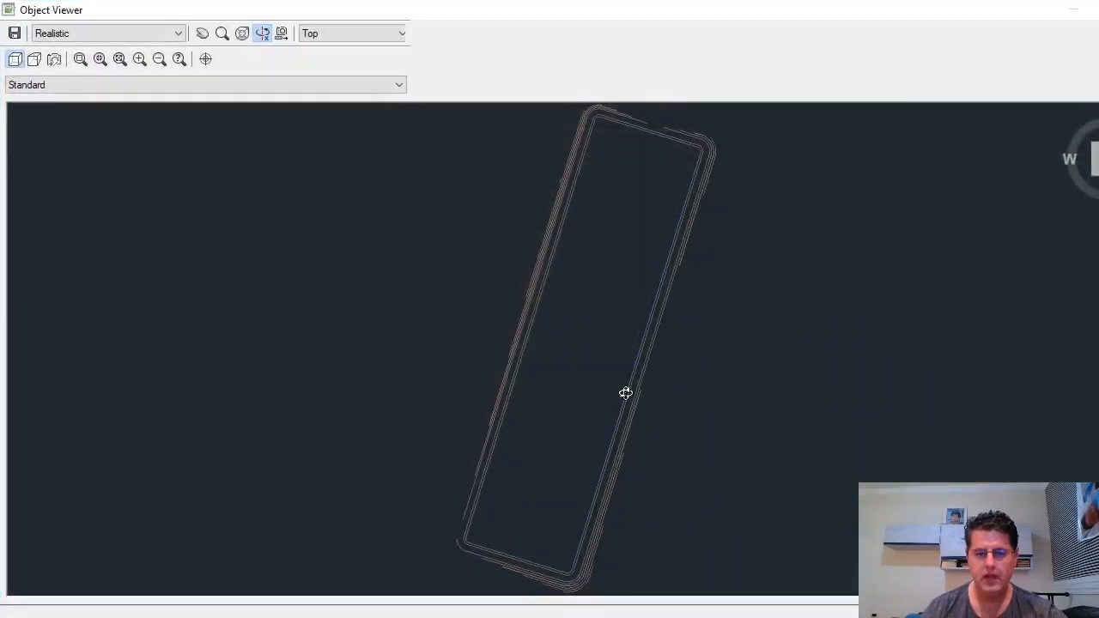
scroll(575, 380, up, 4)
drag(531, 400, 468, 313)
scroll(414, 373, up, 6)
middle_drag(415, 372, 951, 425)
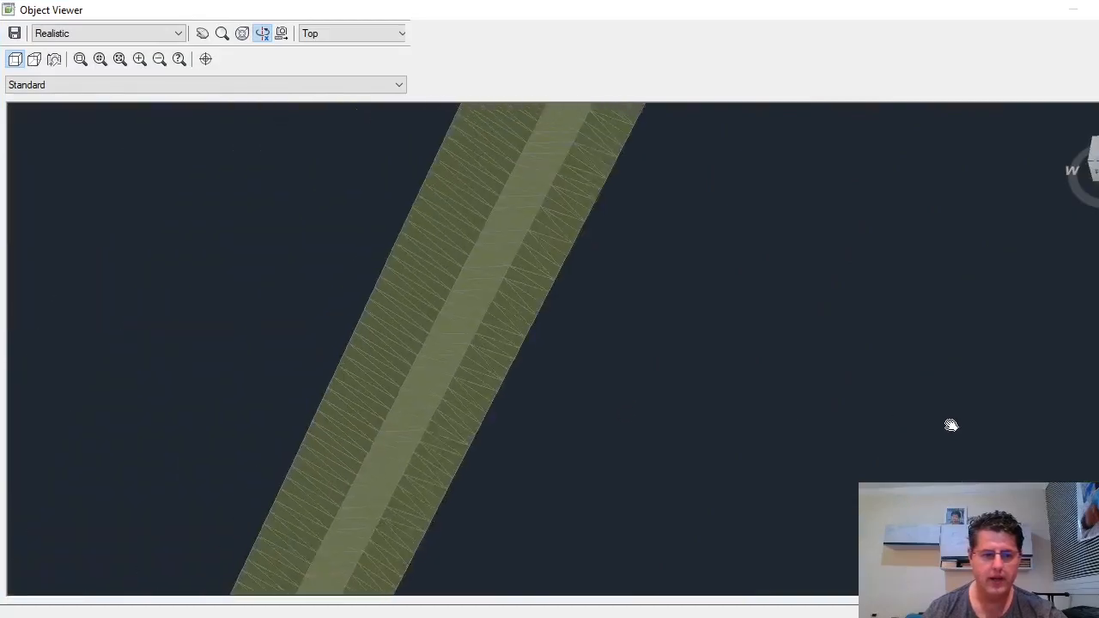
drag(515, 334, 575, 400)
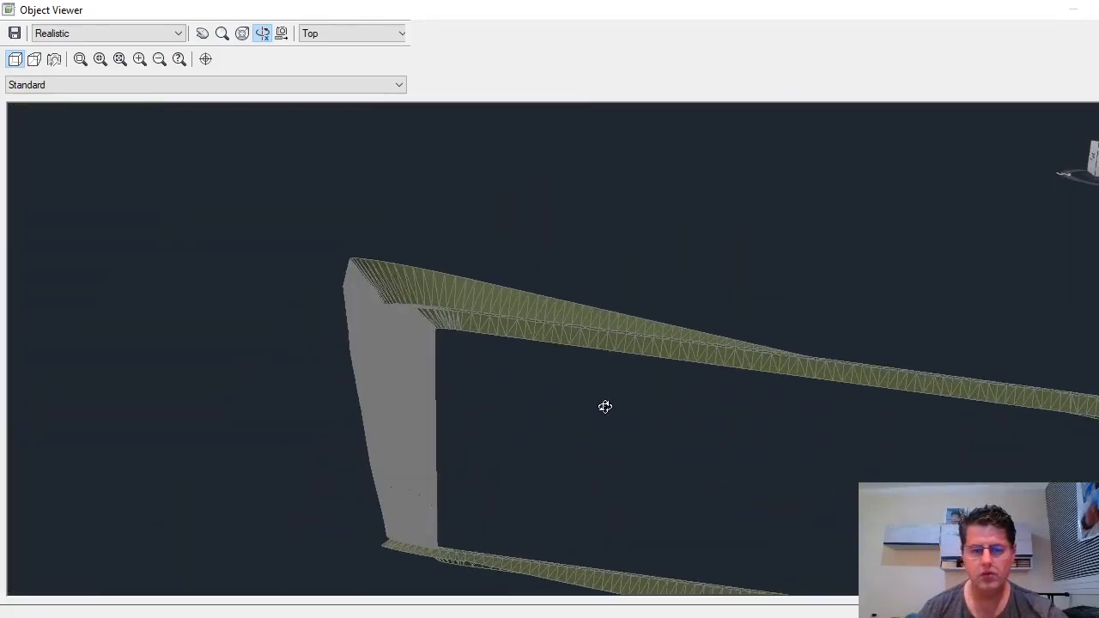
key(Escape)
Create an infill in group TANQUE 01 over the pond bottom enclosed by the inner slopes, and end the command
scroll(654, 352, down, 6)
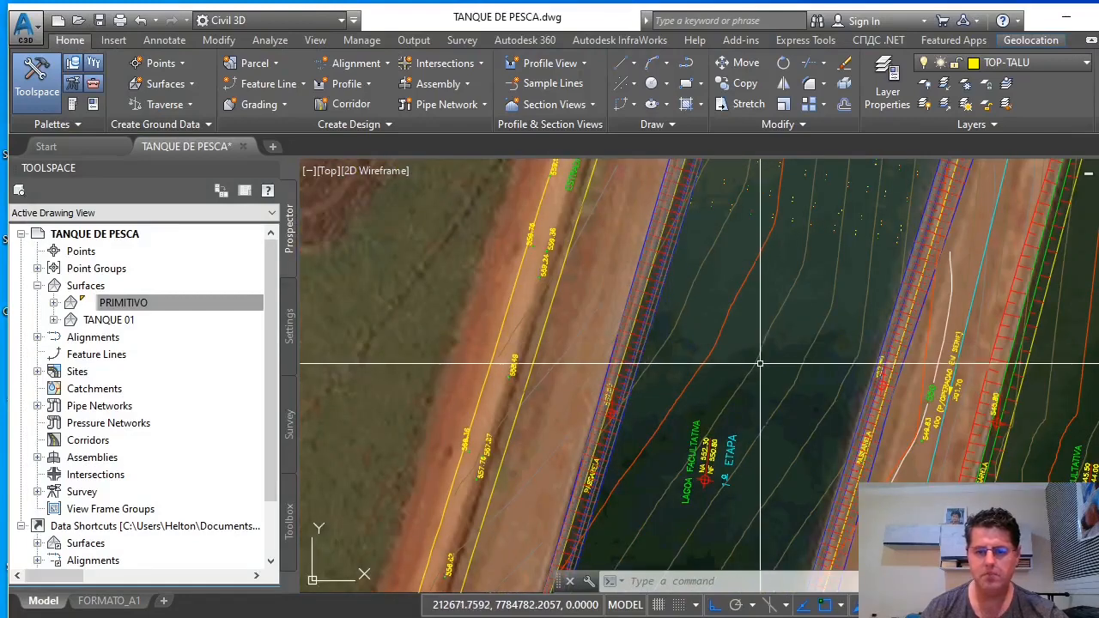
scroll(760, 364, down, 2)
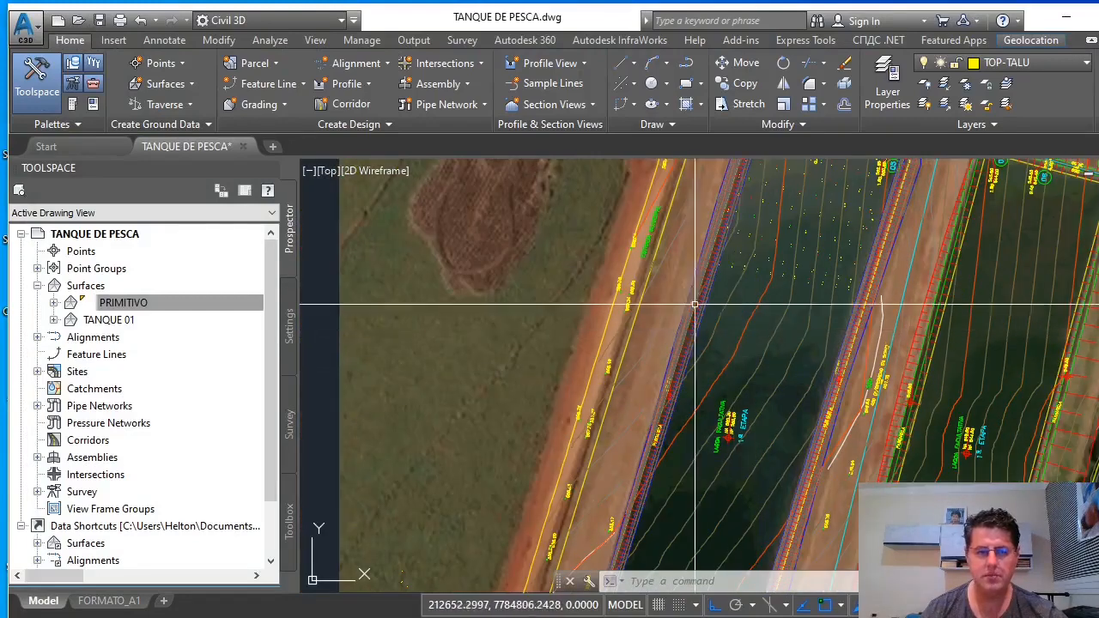
click(230, 103)
click(269, 131)
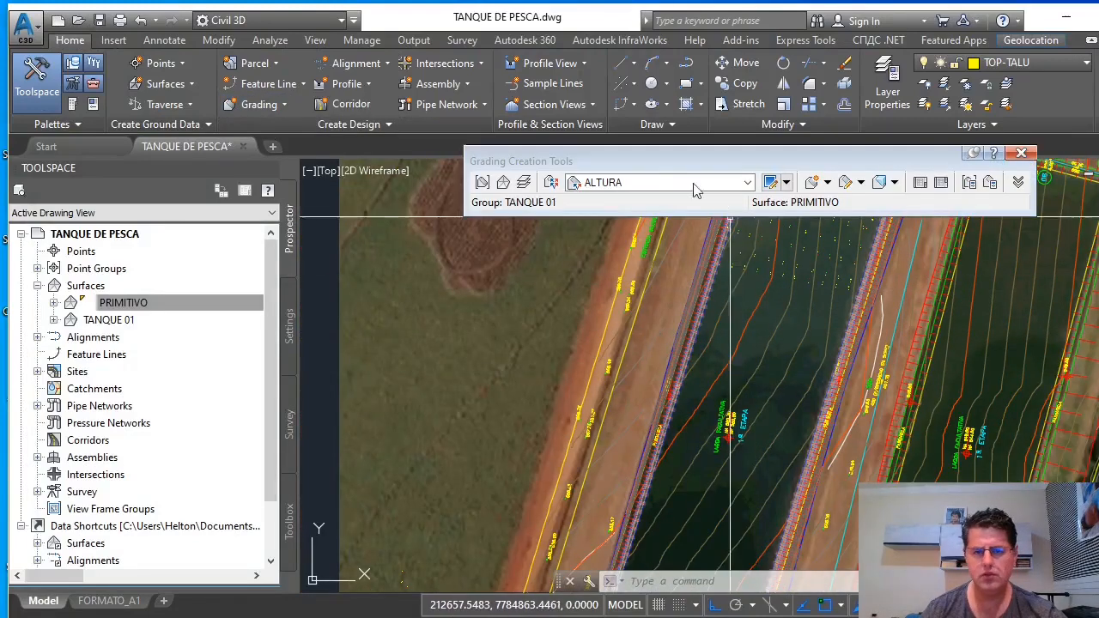
click(827, 182)
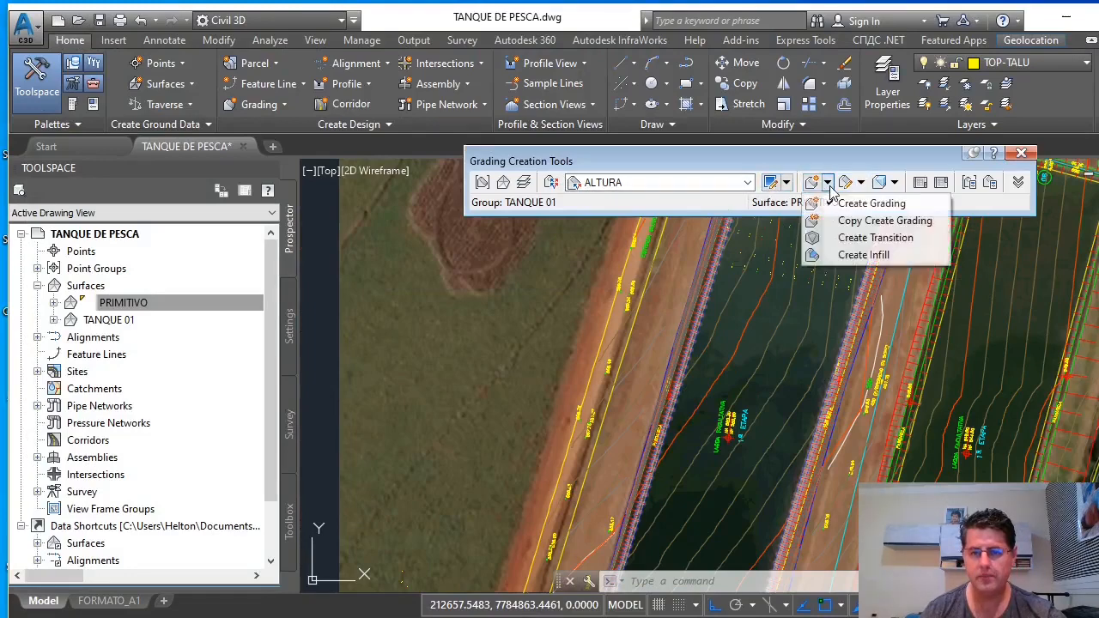
click(863, 255)
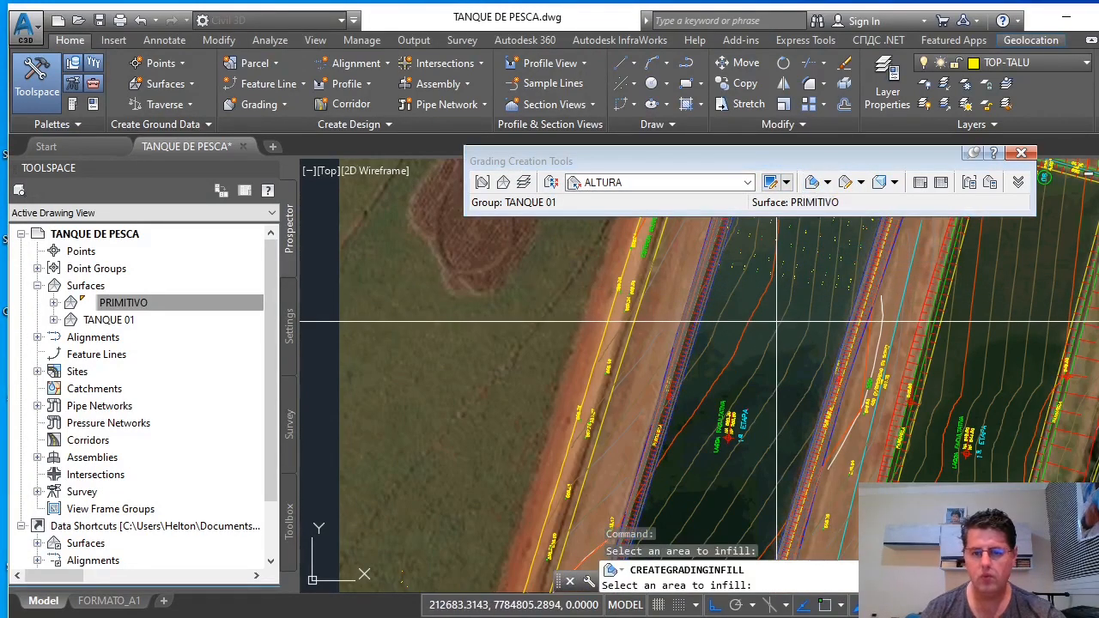
scroll(777, 325, down, 5)
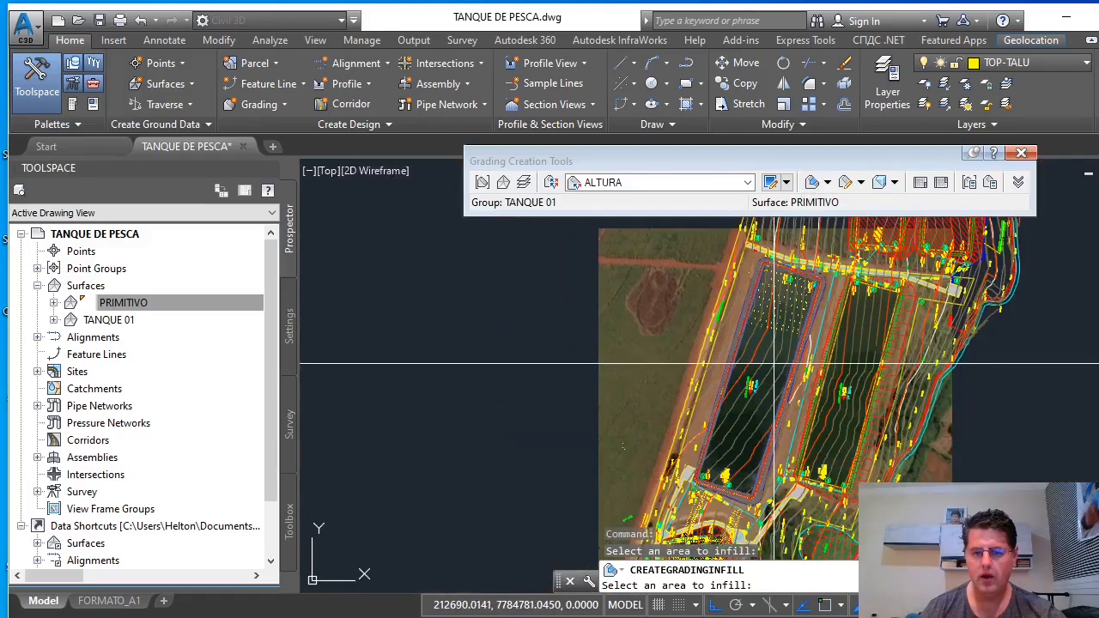
key(Escape)
Examine the TANQUE 01 surface with its filled-in pond bottom in 3D, and return to the drawing
scroll(751, 507, up, 2)
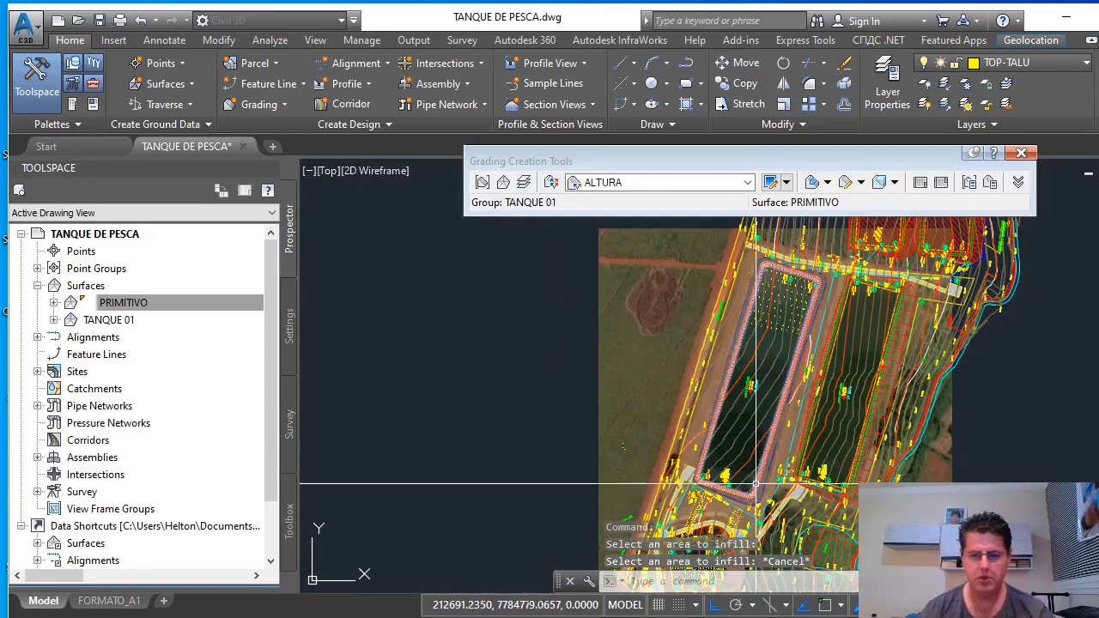
scroll(756, 507, up, 4)
scroll(756, 506, up, 2)
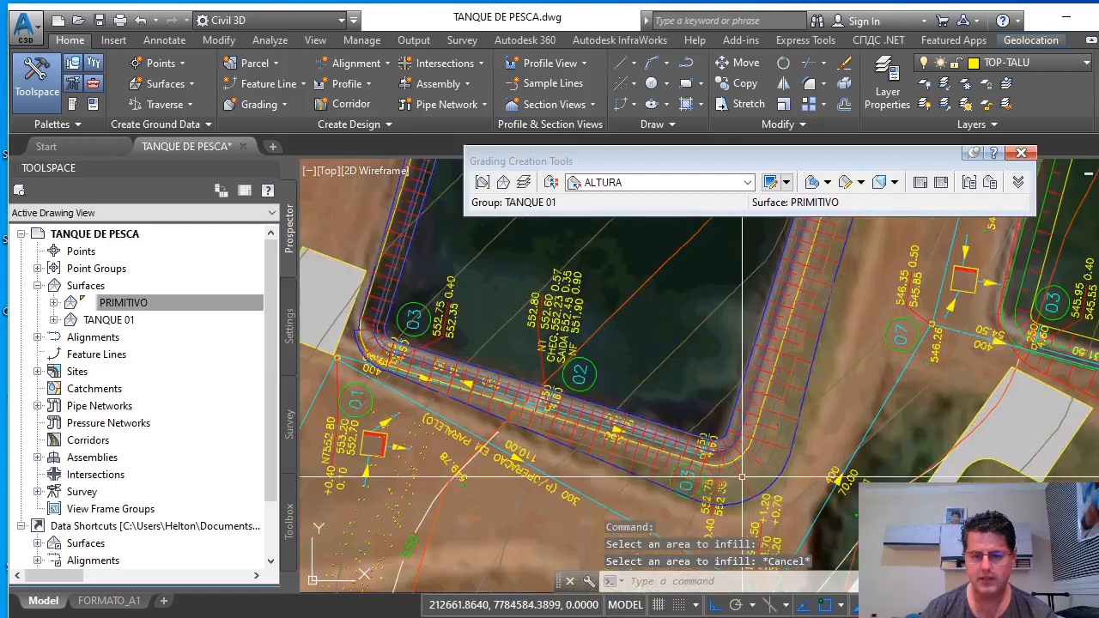
click(717, 386)
right_click(716, 386)
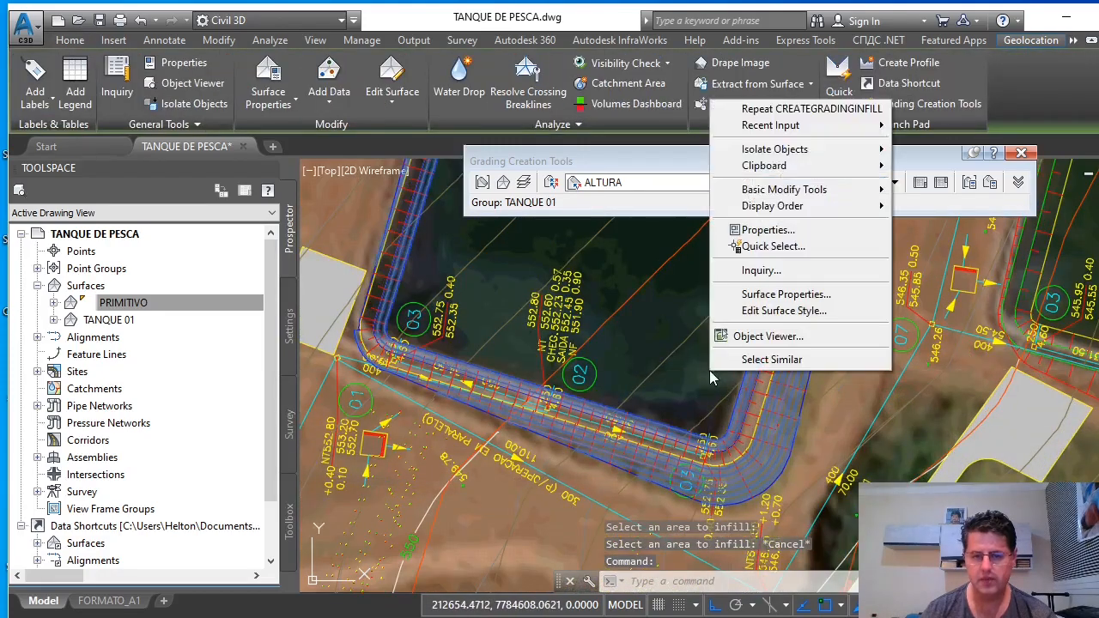
click(739, 341)
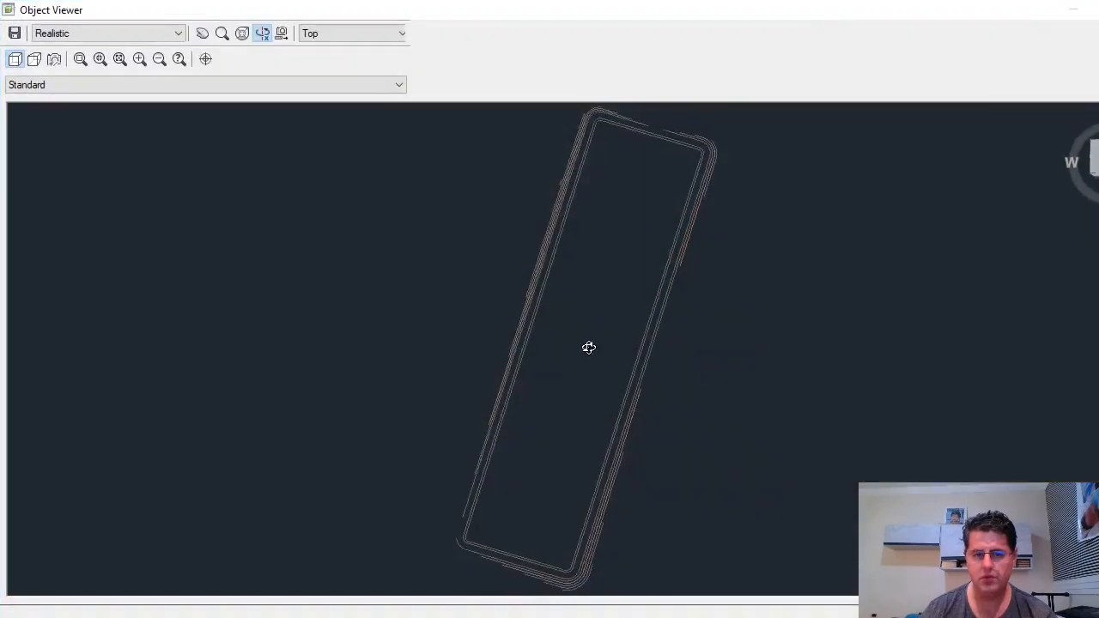
scroll(582, 385, up, 6)
mouse_move(598, 272)
mouse_down()
mouse_move(652, 229)
mouse_move(658, 288)
mouse_move(611, 261)
mouse_move(621, 228)
mouse_move(665, 248)
mouse_move(645, 304)
mouse_move(601, 272)
mouse_up()
scroll(610, 281, down, 5)
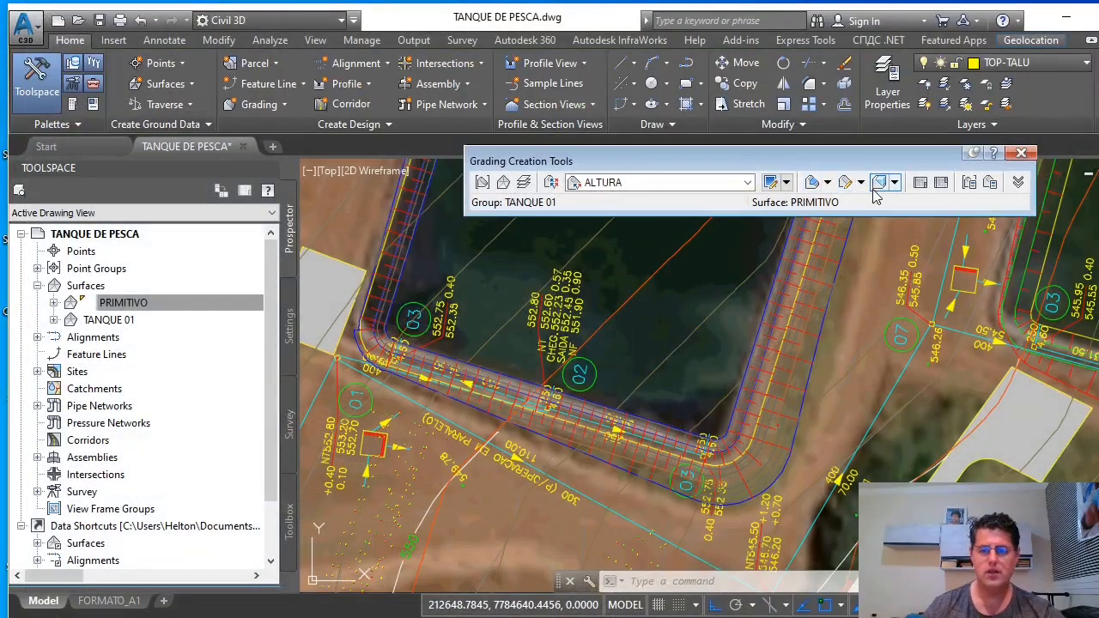
Auto-balance the cut and fill volumes of the entire TANQUE 01 group to a required volume of -1000 Cu. M., and close the grading tools
click(894, 182)
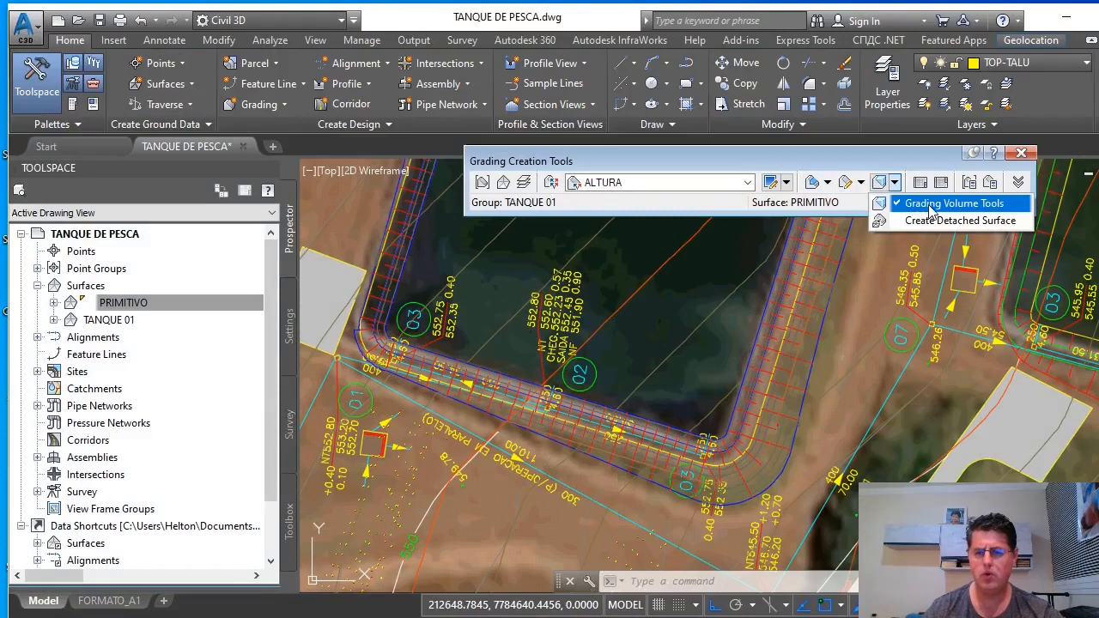
click(930, 206)
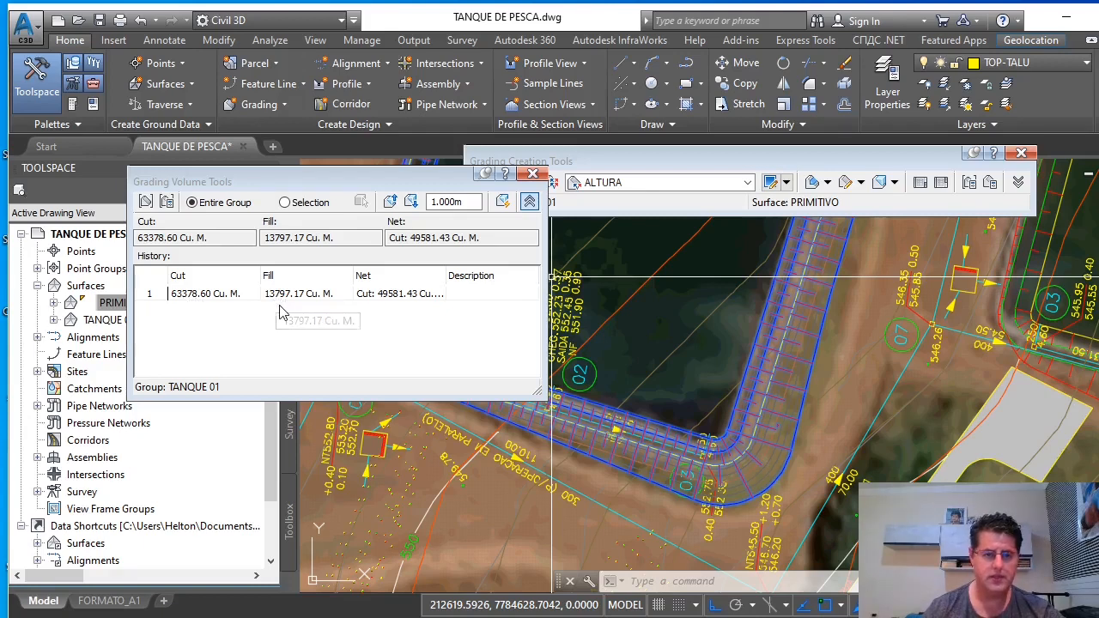
click(504, 203)
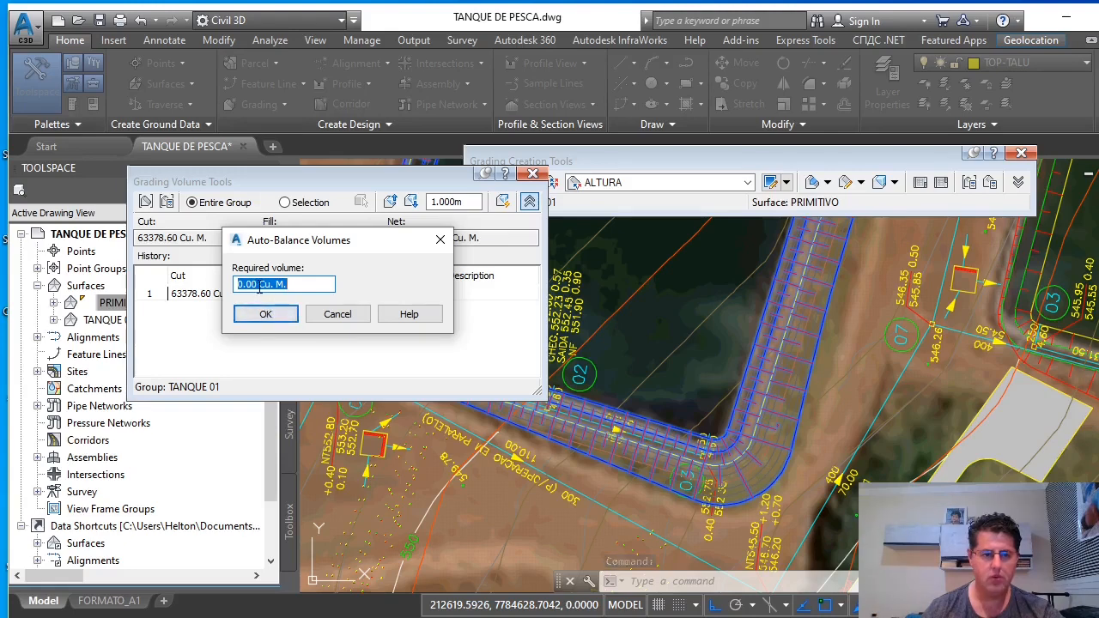
drag(259, 287, 232, 291)
text(-)
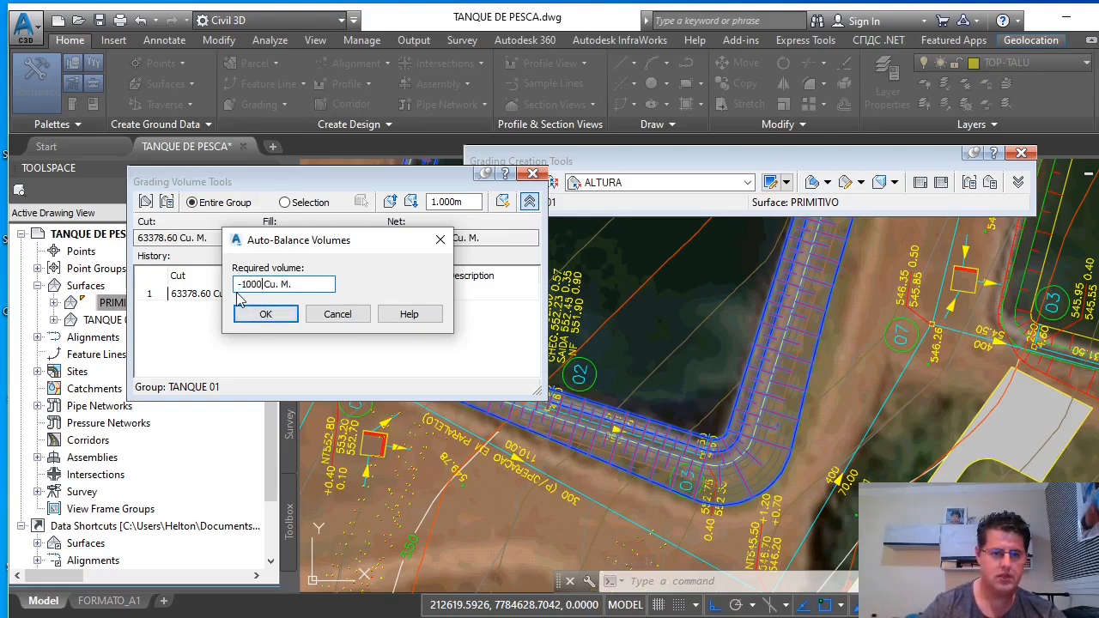
text(1000)
click(271, 316)
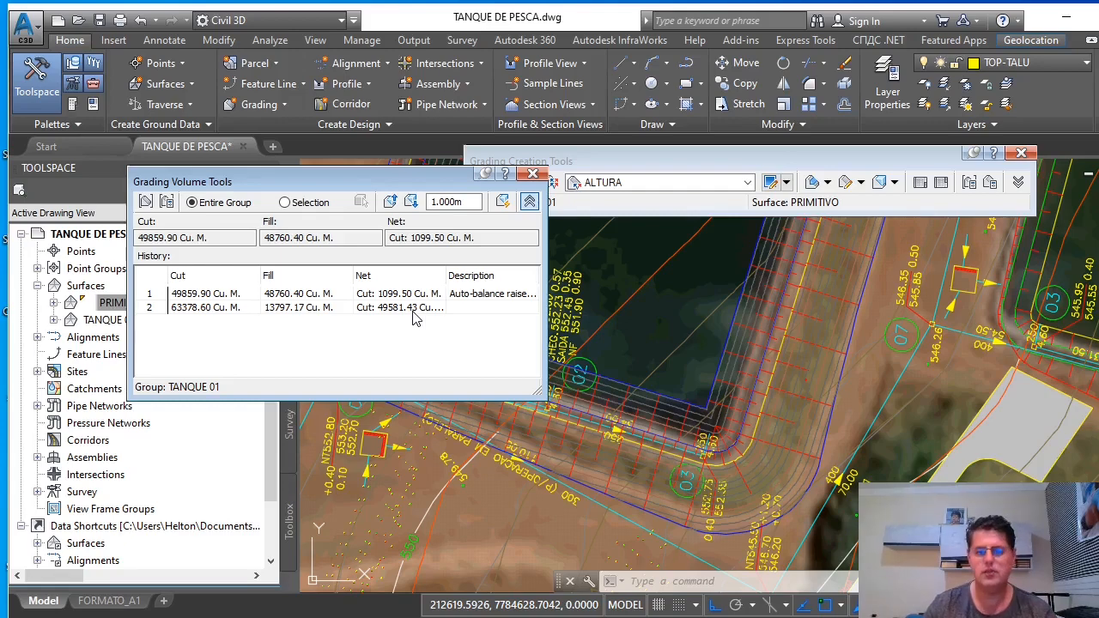
click(534, 174)
click(1021, 153)
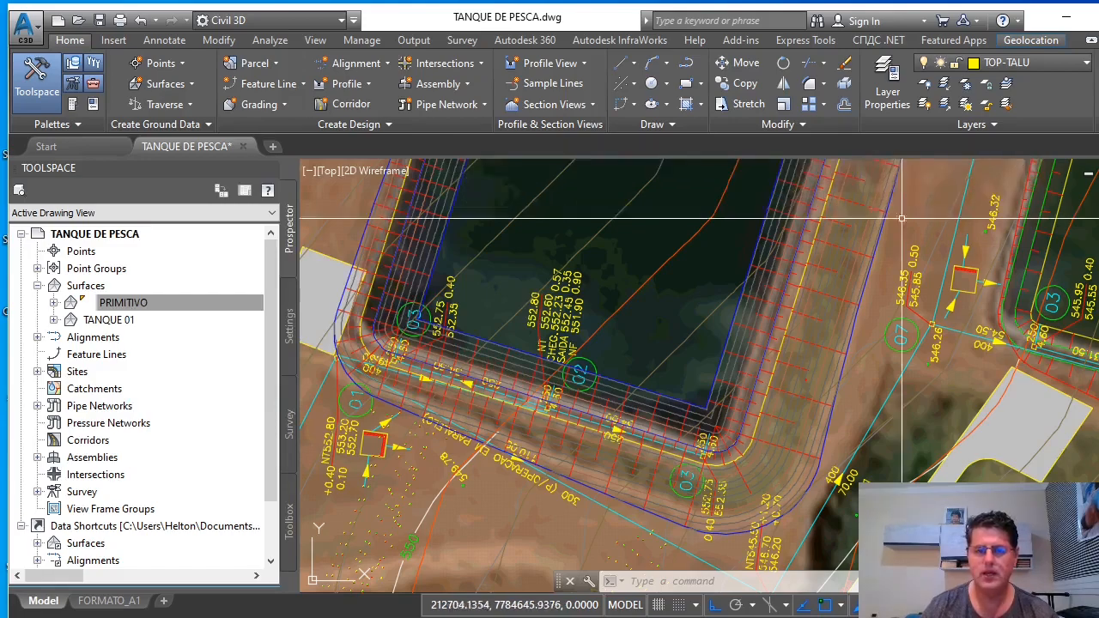
Examine the volume-balanced pond surface in 3D, and return to the drawing
scroll(618, 430, down, 2)
scroll(716, 217, down, 5)
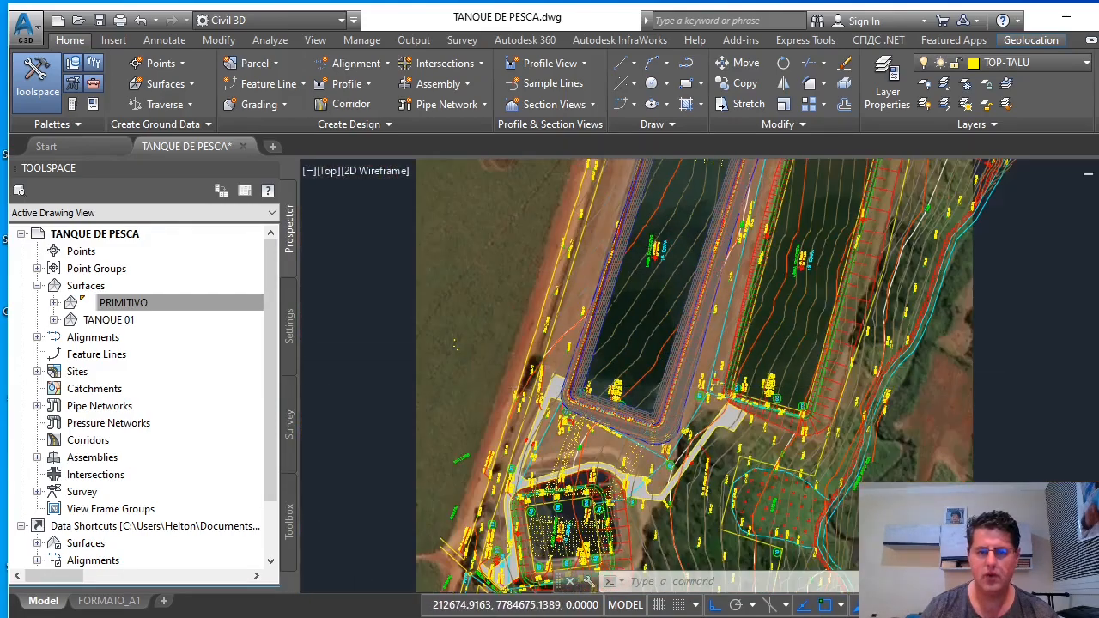
scroll(657, 416, up, 8)
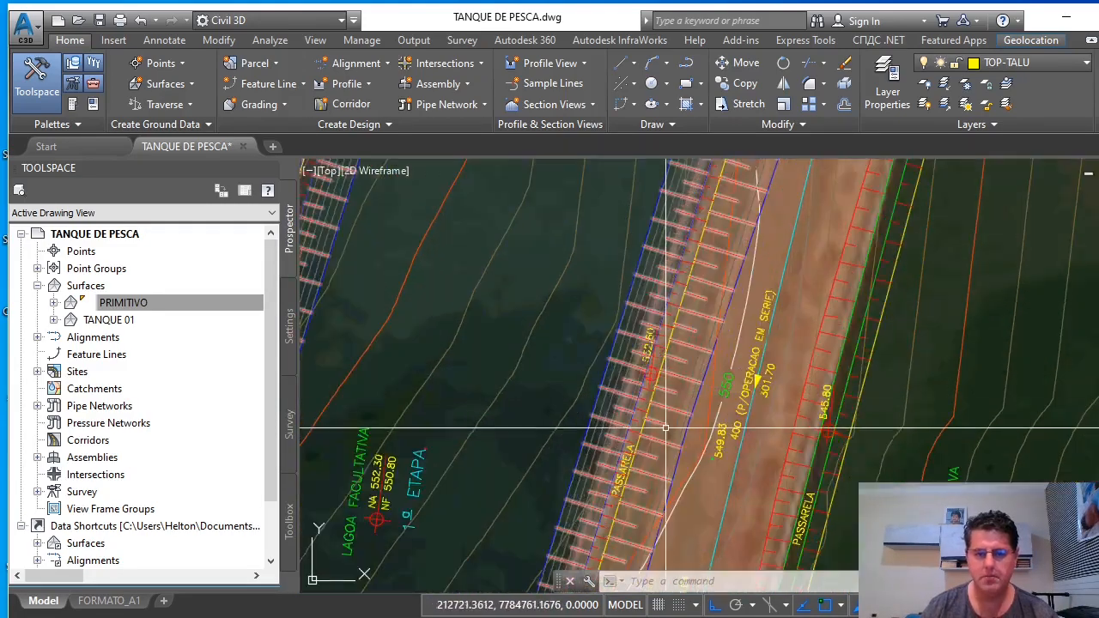
click(568, 403)
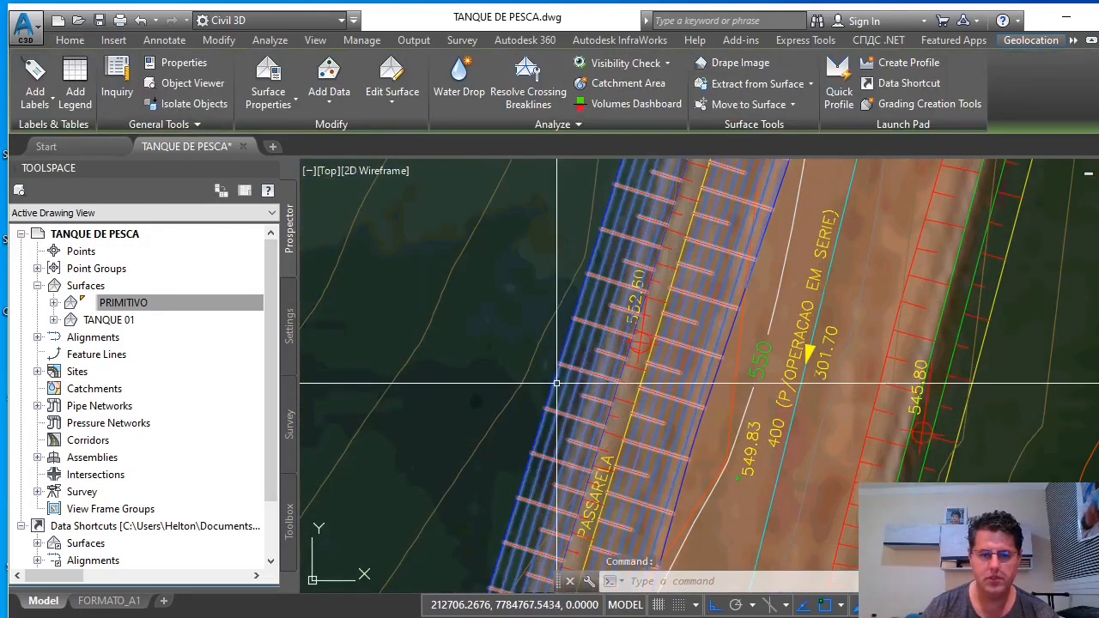
right_click(566, 404)
click(604, 348)
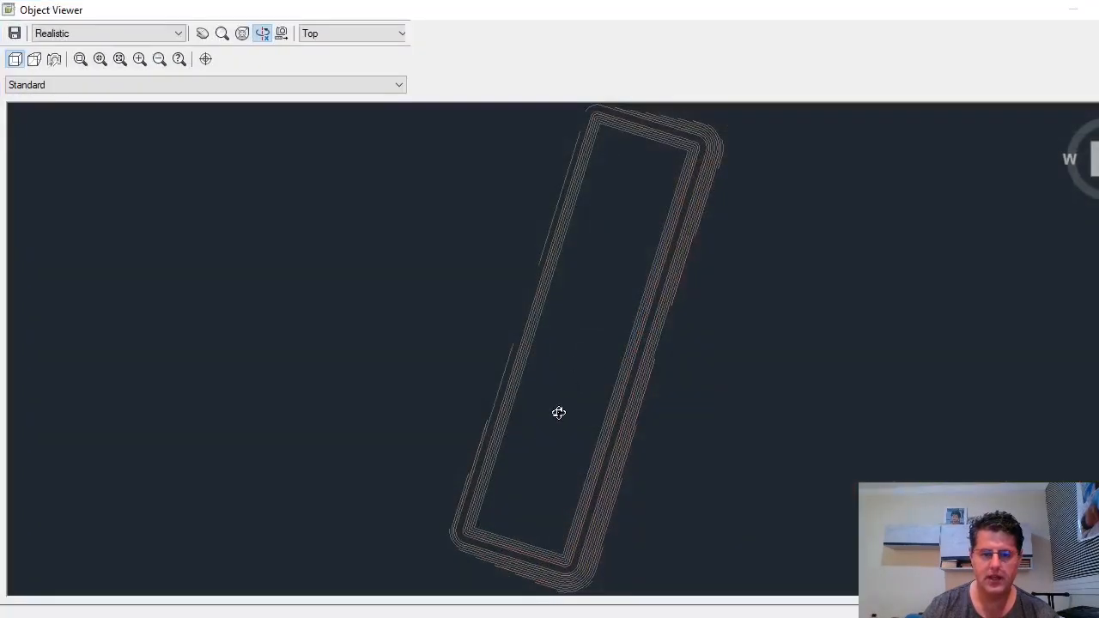
mouse_move(558, 343)
mouse_down()
mouse_move(559, 386)
mouse_move(589, 274)
mouse_move(627, 255)
mouse_move(637, 277)
mouse_move(675, 278)
mouse_move(621, 258)
mouse_move(501, 363)
mouse_move(555, 325)
mouse_move(604, 340)
mouse_move(554, 353)
mouse_up()
scroll(502, 369, up, 5)
scroll(550, 365, down, 5)
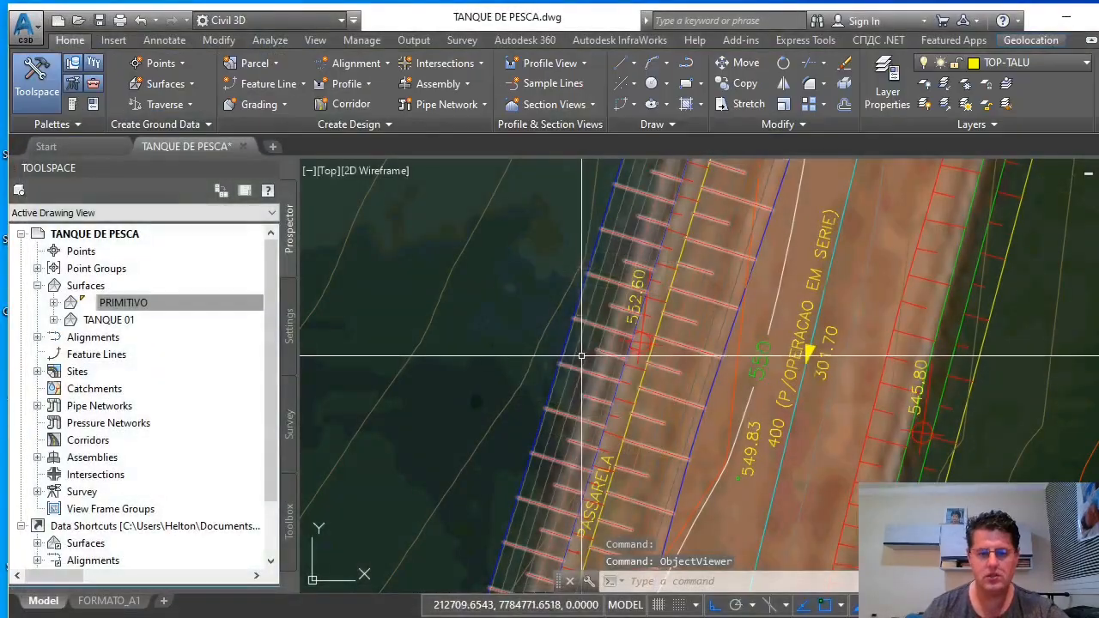
scroll(632, 377, down, 5)
scroll(560, 361, up, 3)
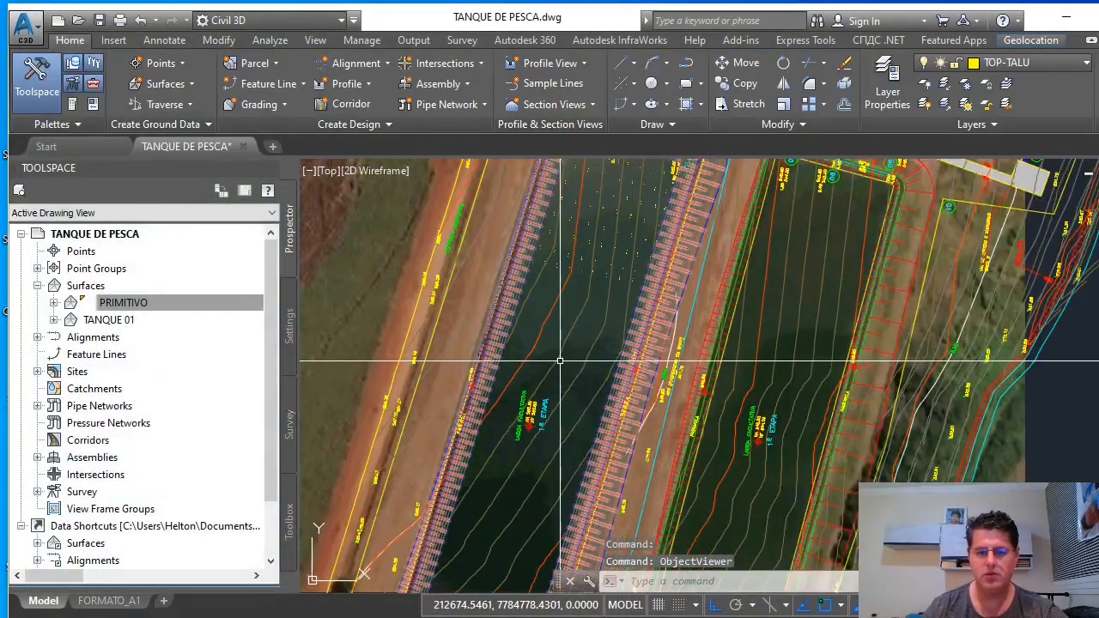
mouse_move(560, 361)
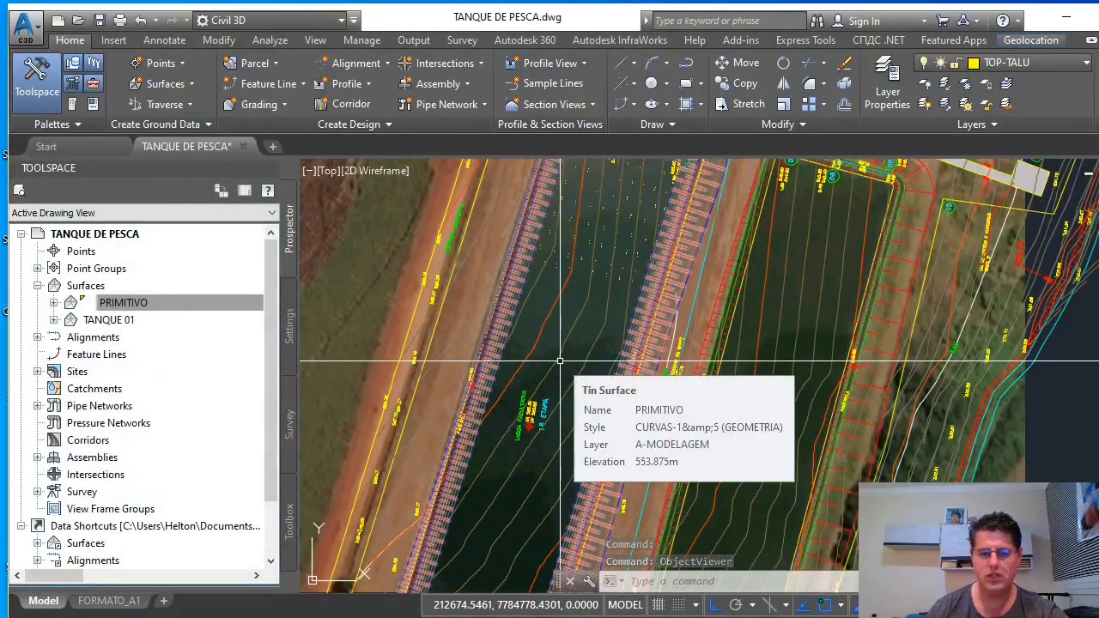
scroll(527, 476, up, 3)
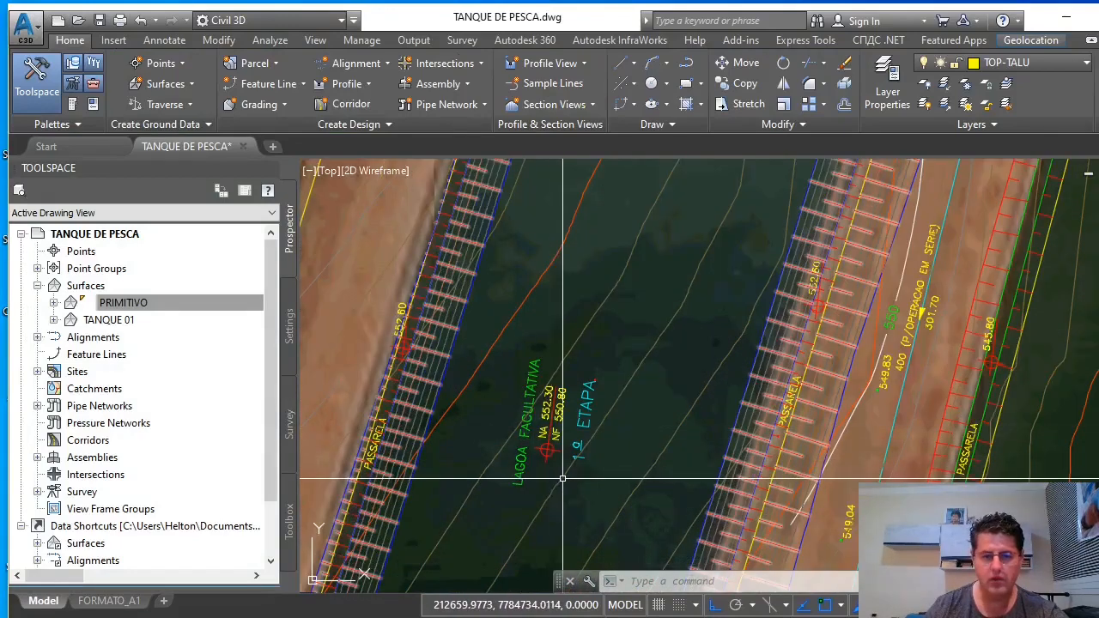
mouse_move(559, 480)
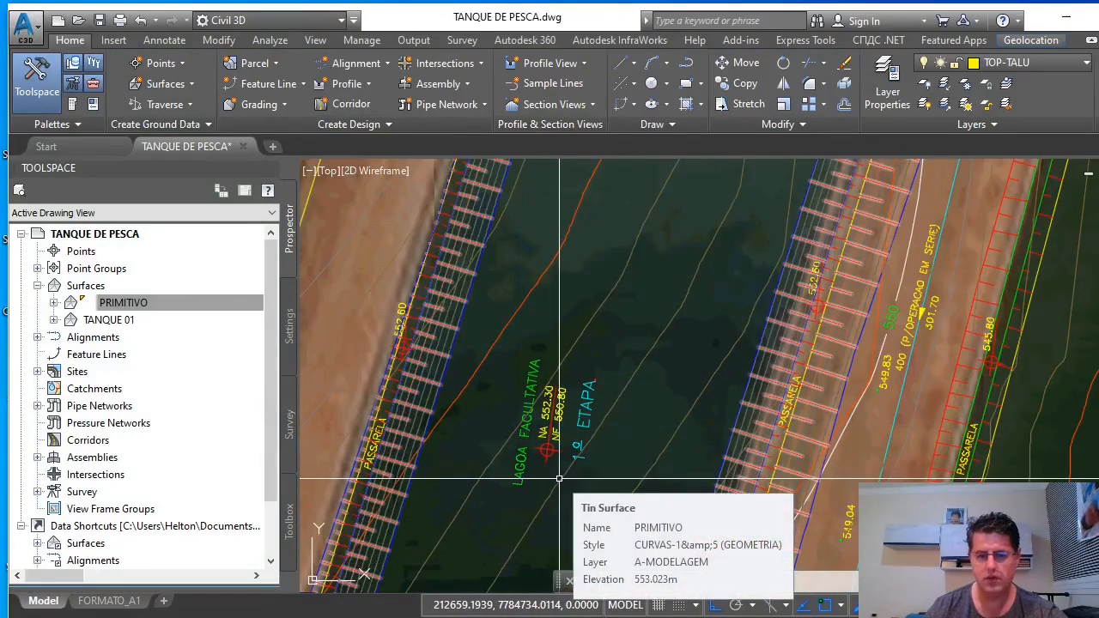
scroll(559, 480, down, 5)
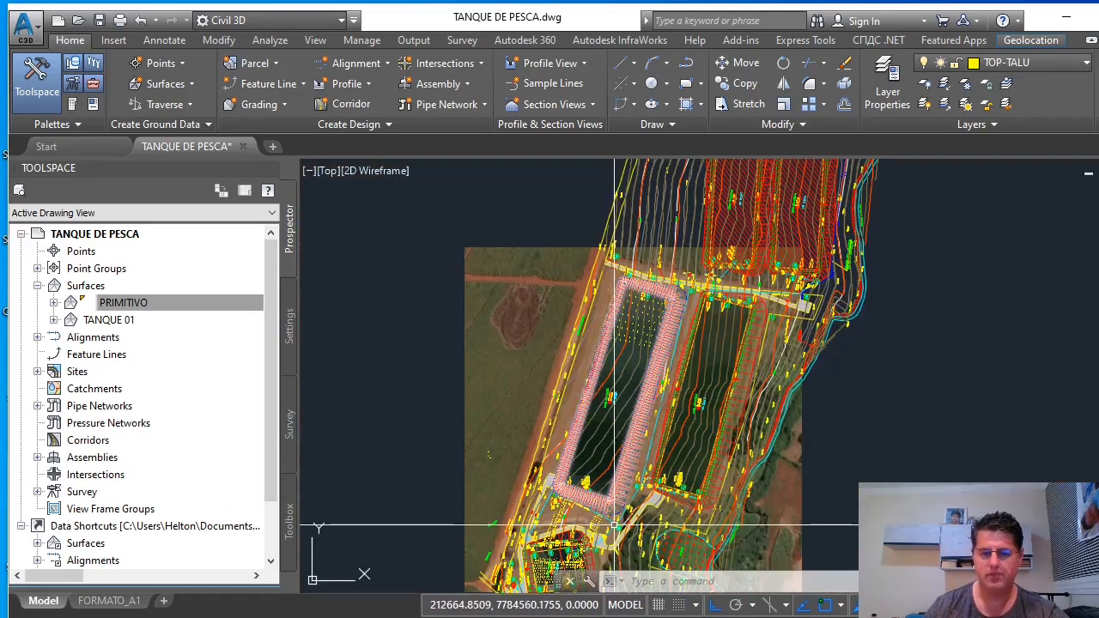
mouse_move(613, 524)
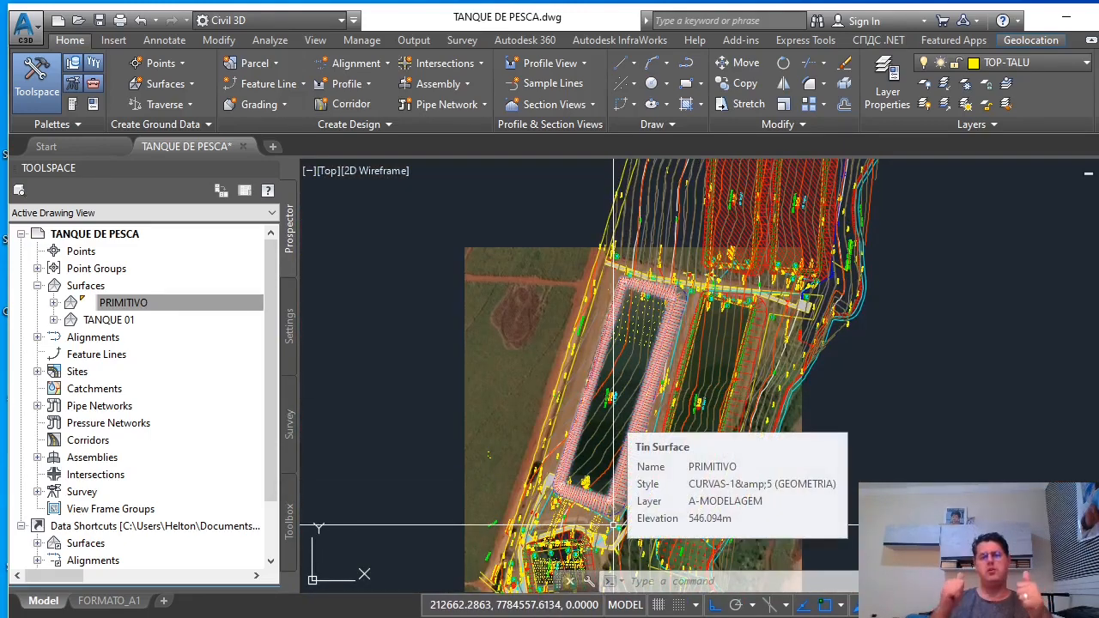